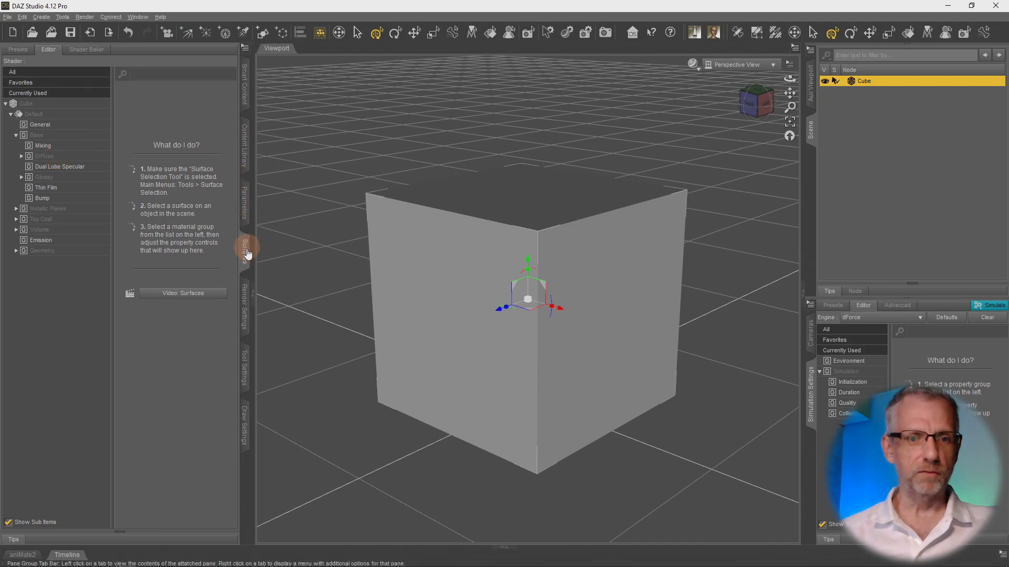
Step: Set the Cube's diffuse base color to the bright blue from the basic colors
click(75, 157)
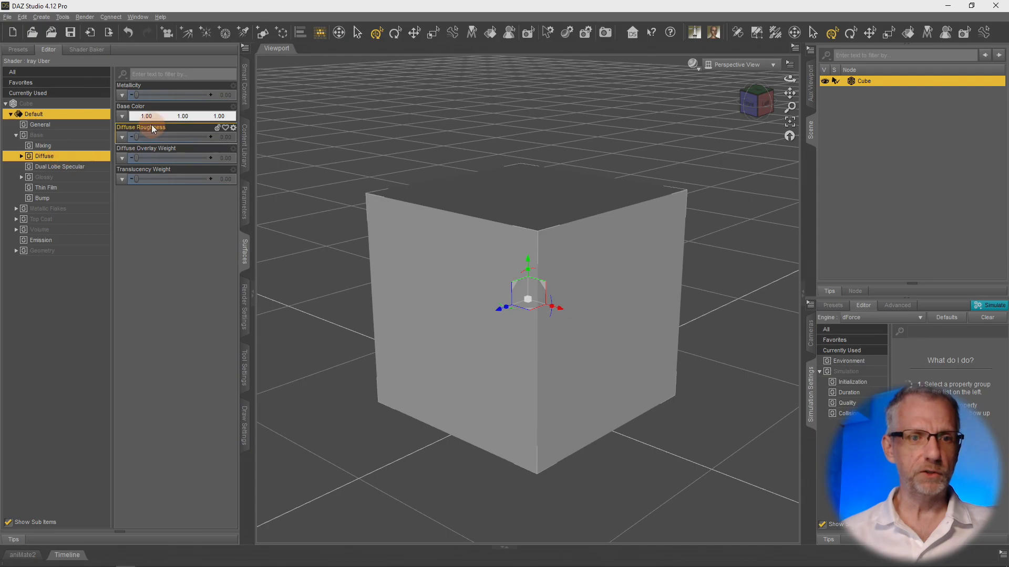
click(165, 117)
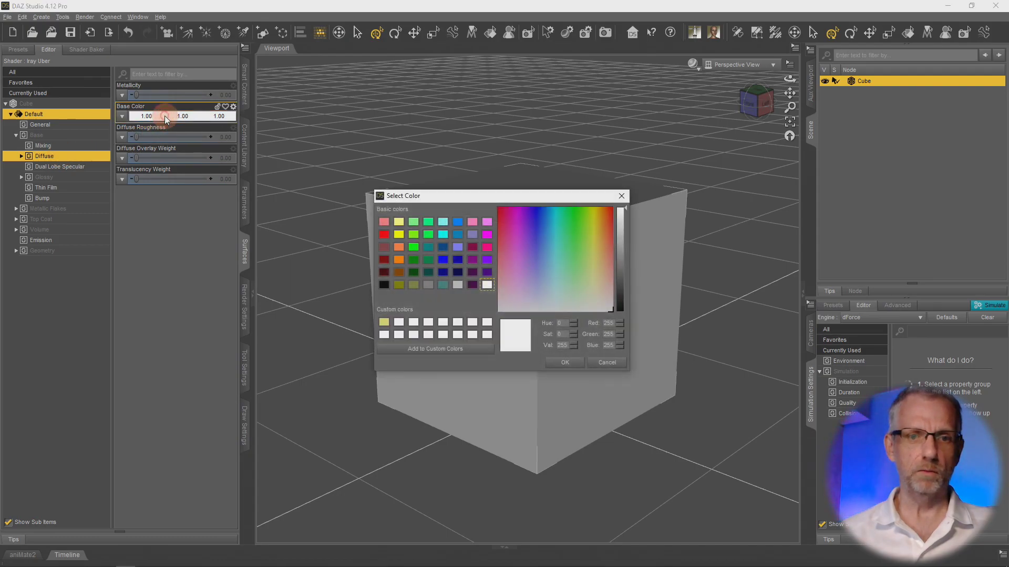
click(458, 221)
click(561, 364)
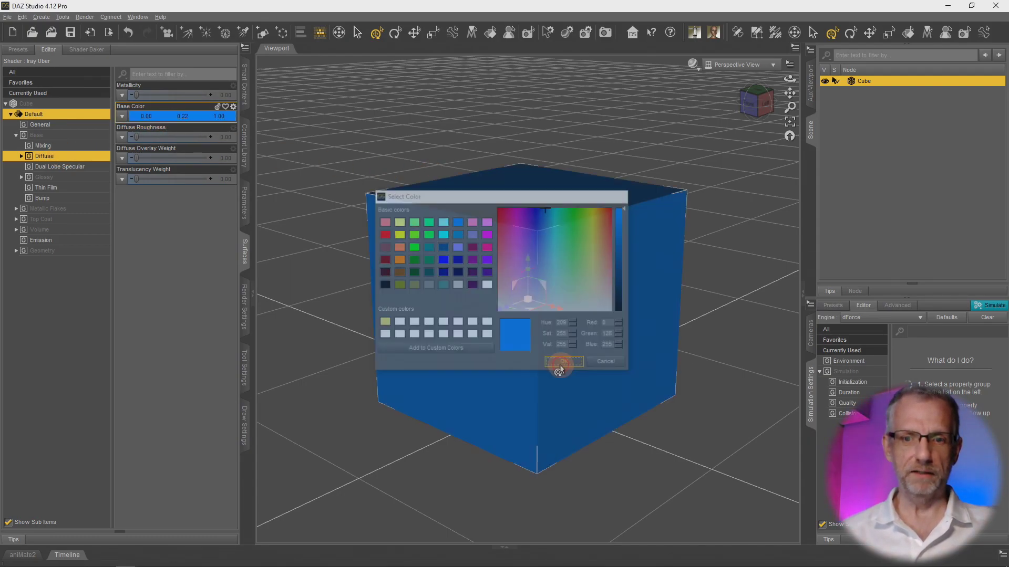
Step: Create a geometry shell named Cube Shell, parented to the Cube
alt+drag(643, 349, 644, 345)
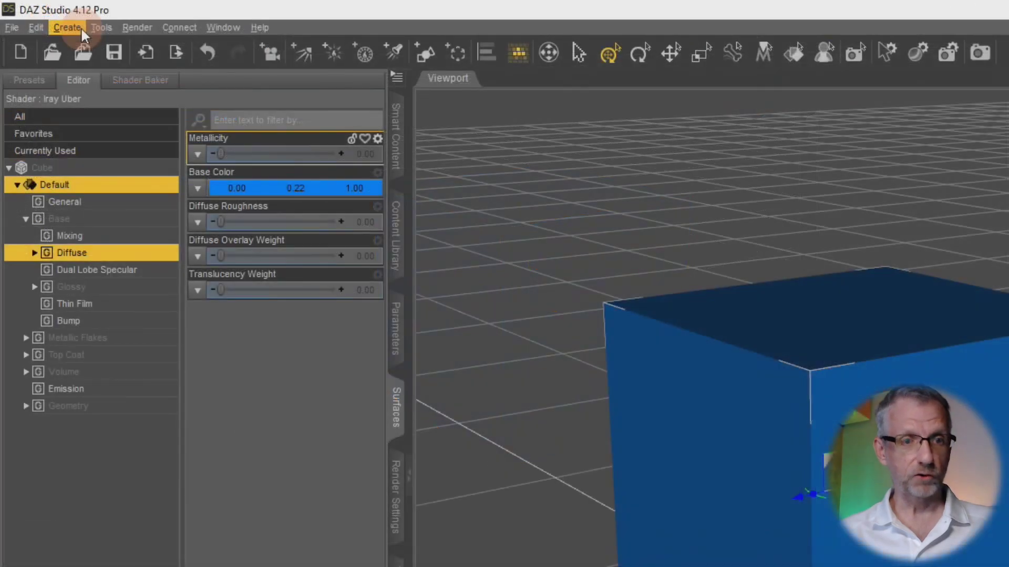
click(49, 17)
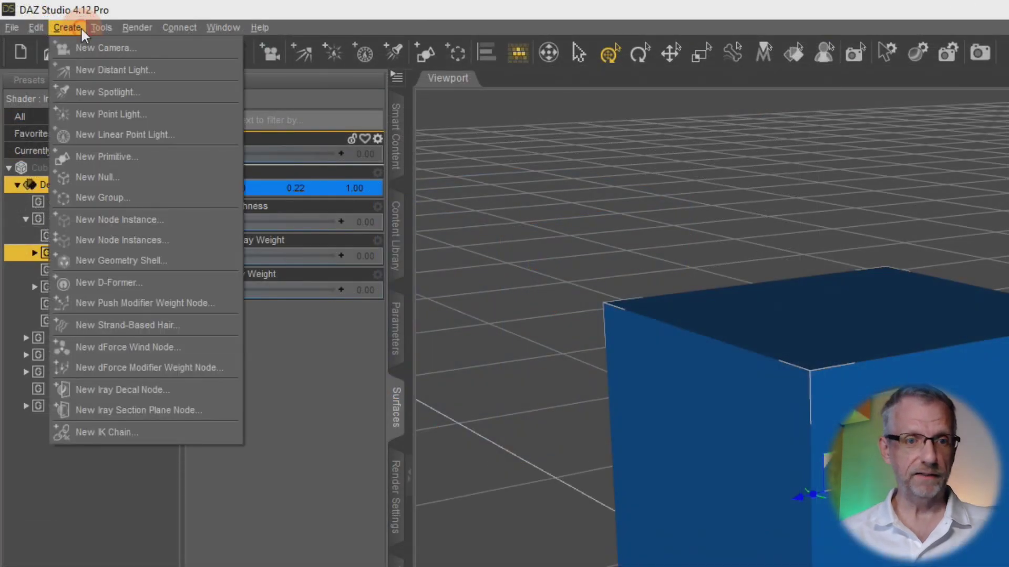
click(179, 260)
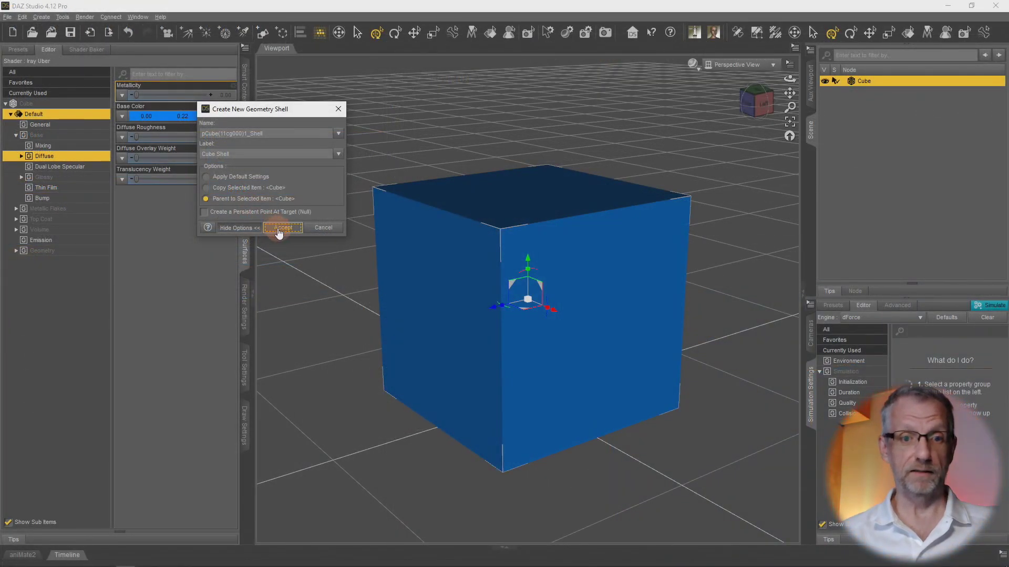
click(458, 368)
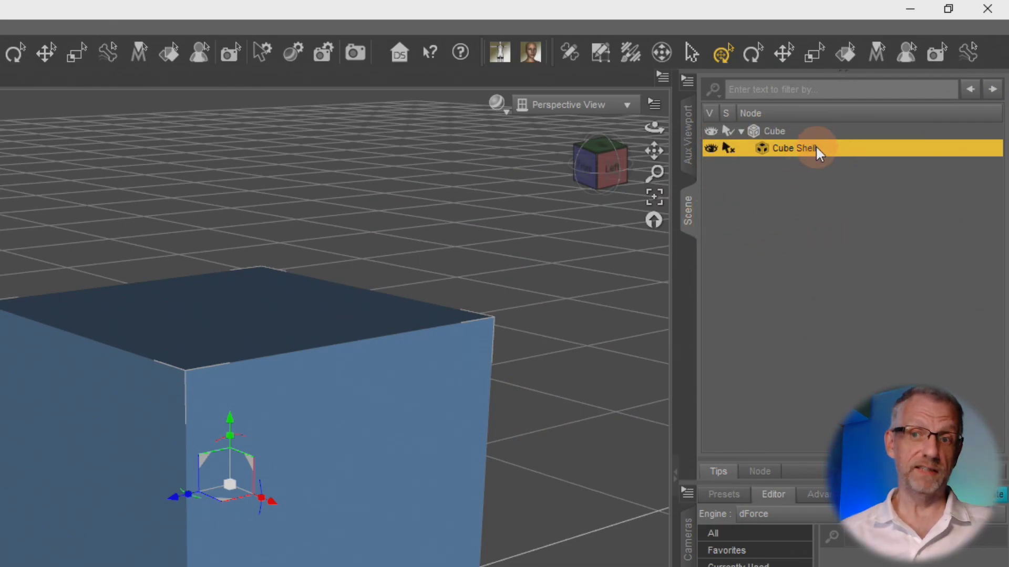
Step: Select the parent Cube and move it slightly along its Z axis together with its shell
click(818, 131)
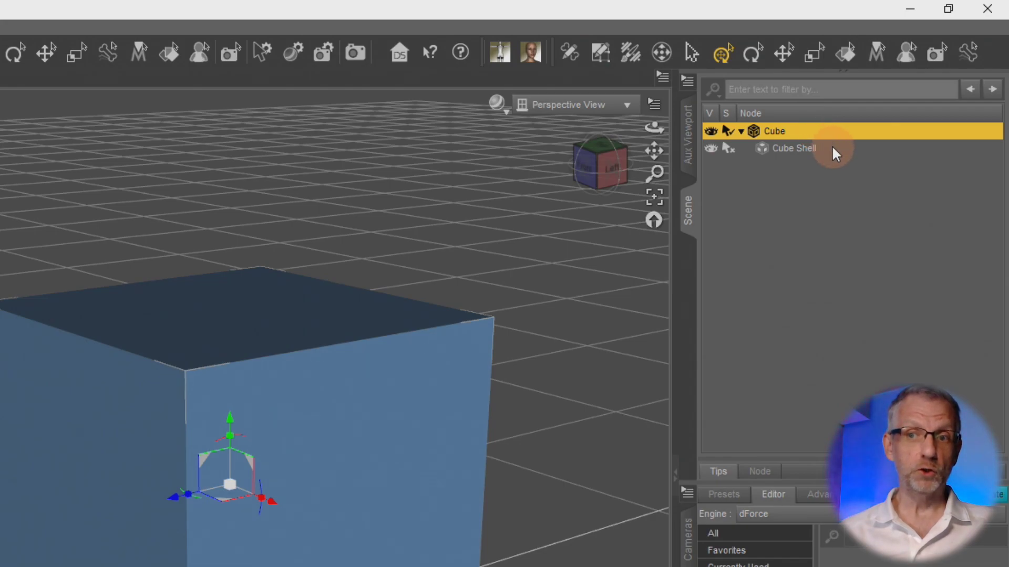
click(833, 149)
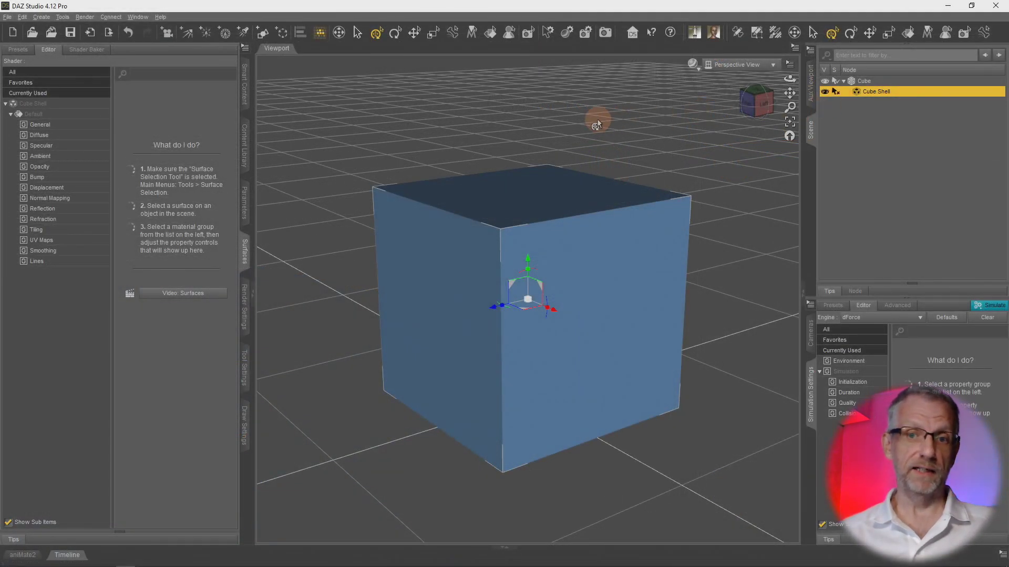
click(615, 158)
click(540, 200)
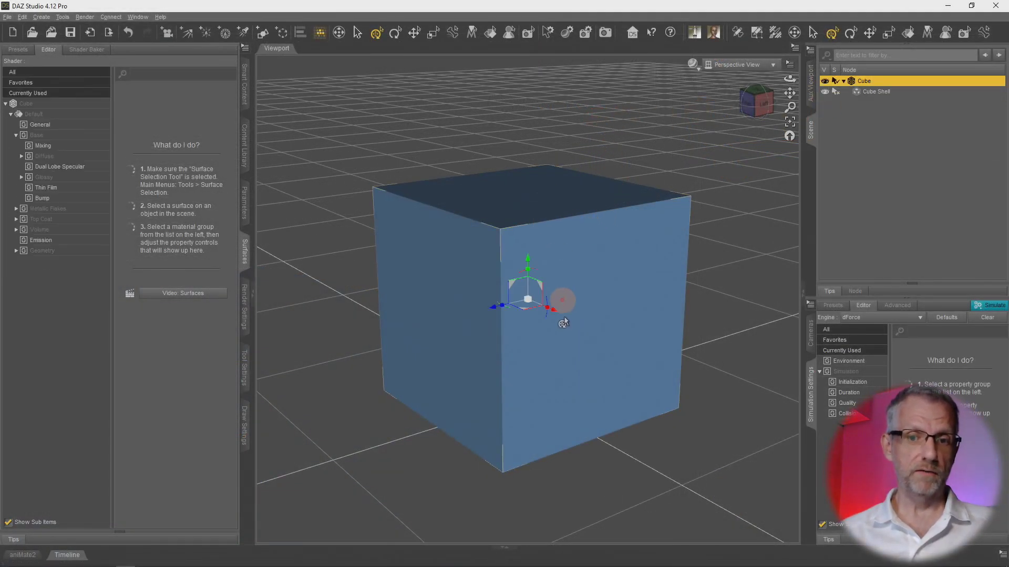
alt+drag(601, 335, 601, 335)
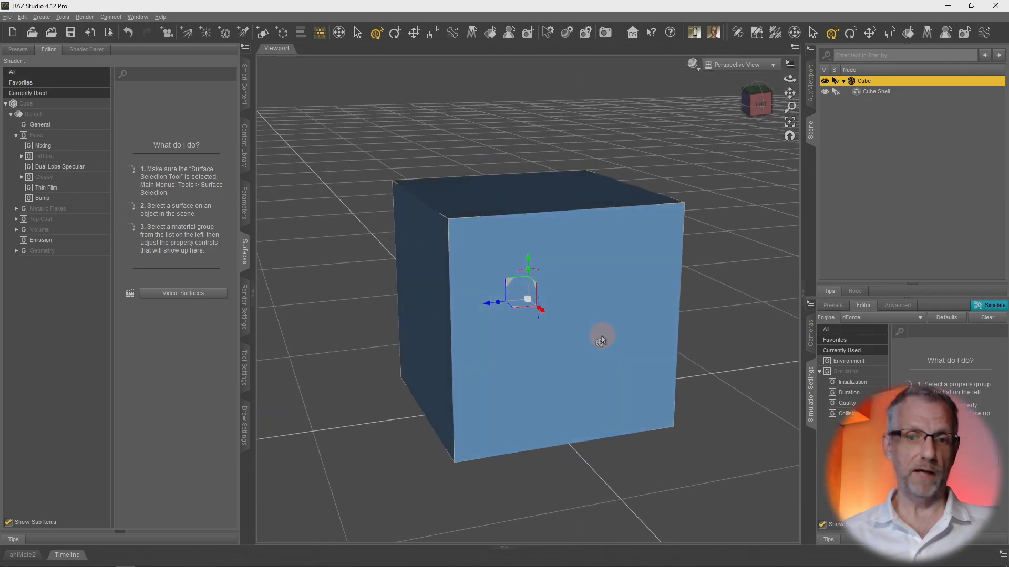
drag(486, 310, 461, 333)
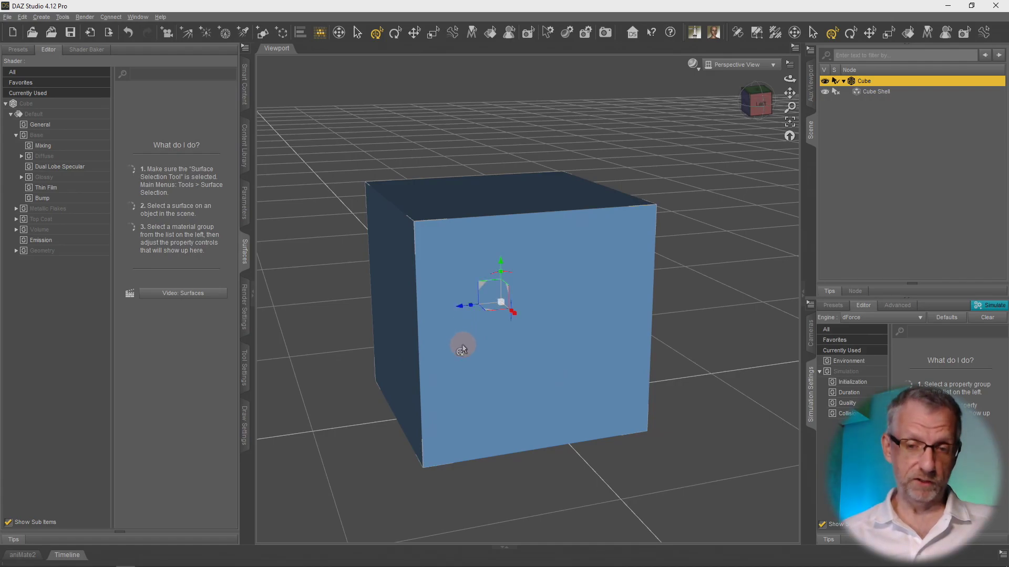
middle_drag(463, 345, 462, 347)
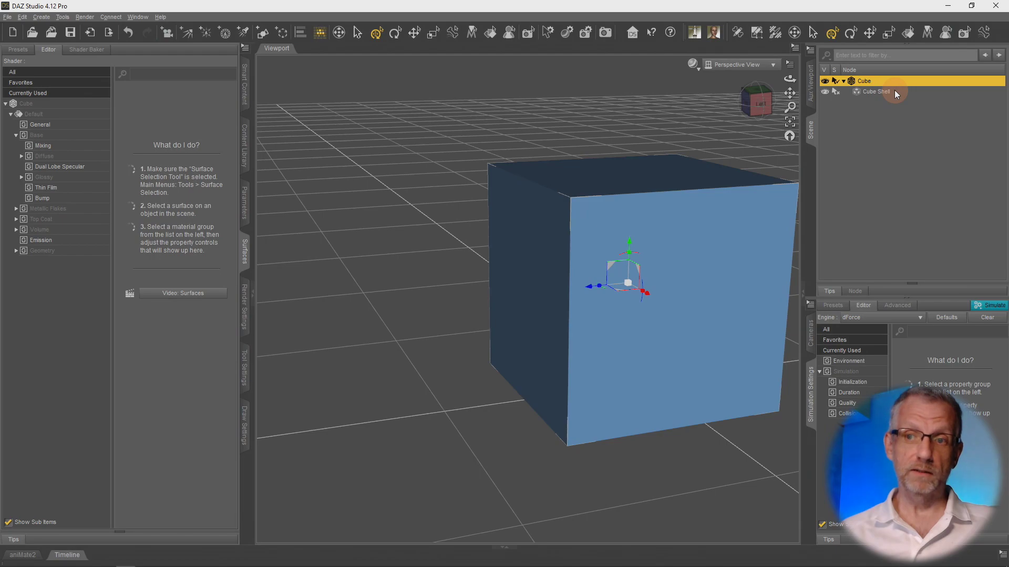
Step: Move the Cube Shell alone along its Z axis, about 73 units away from the Cube so they only partly overlap
click(876, 92)
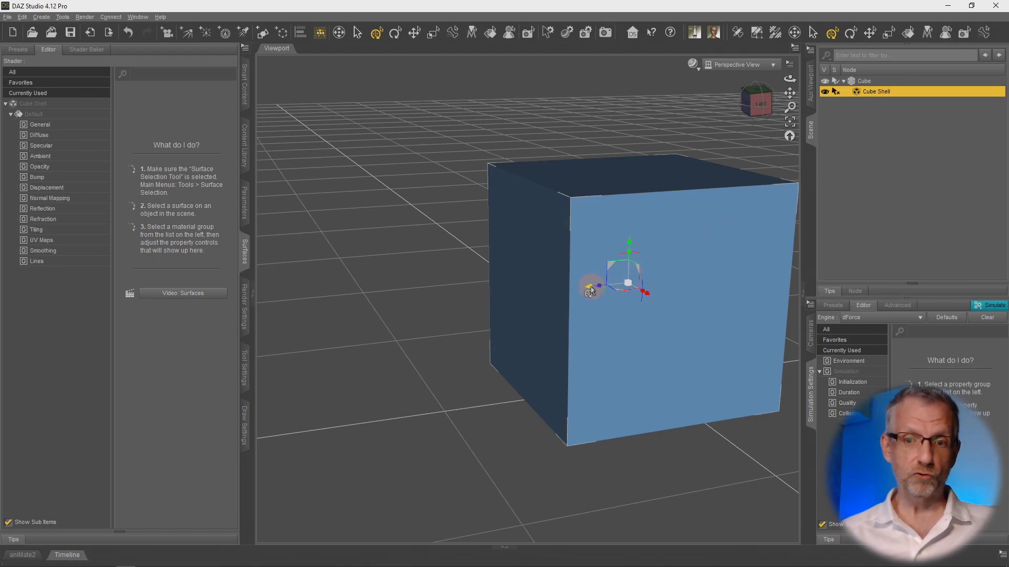
drag(589, 290, 412, 344)
right_drag(641, 378, 669, 367)
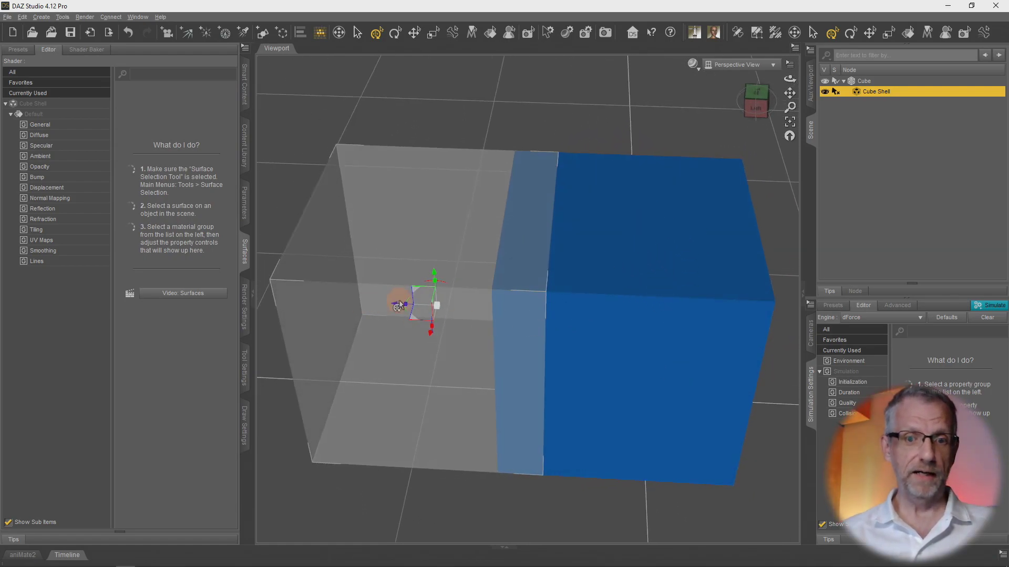
mouse_move(401, 304)
mouse_down()
mouse_move(536, 304)
mouse_move(460, 305)
mouse_move(560, 311)
mouse_move(480, 309)
mouse_move(572, 325)
mouse_move(412, 310)
mouse_up()
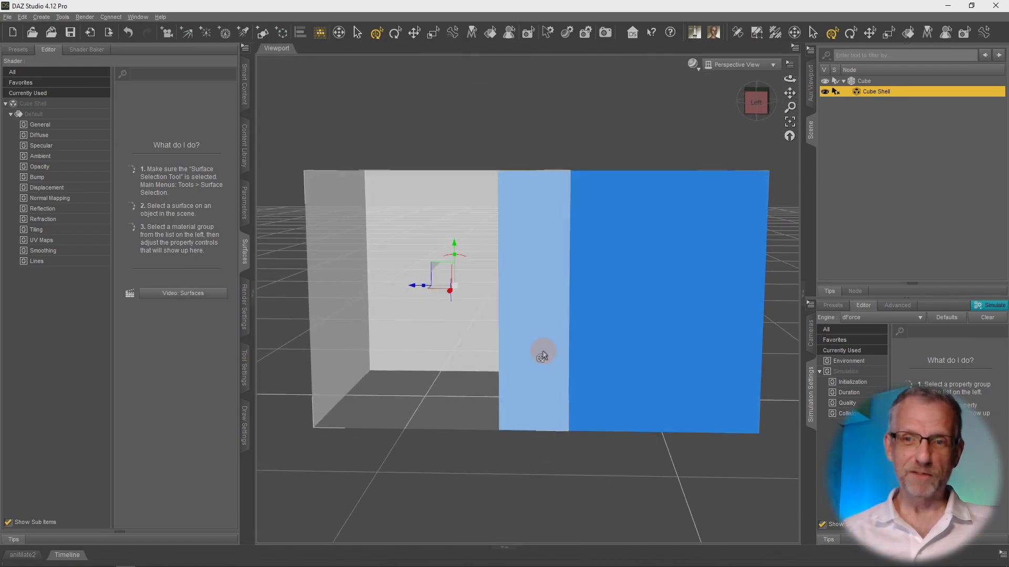
Step: Switch the viewport to Left View and examine the upper edge where the shell overlaps the Cube
click(740, 65)
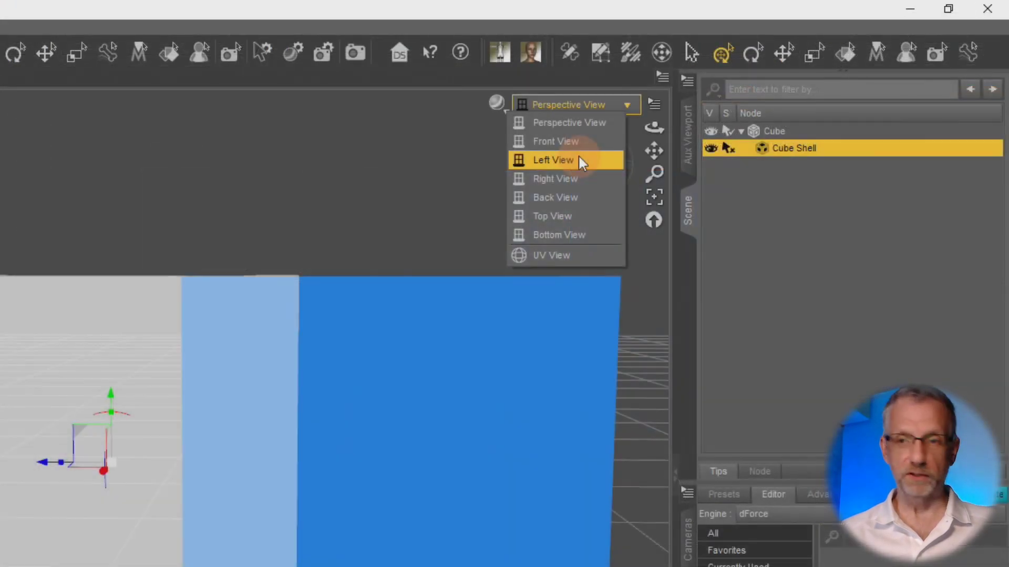
click(578, 160)
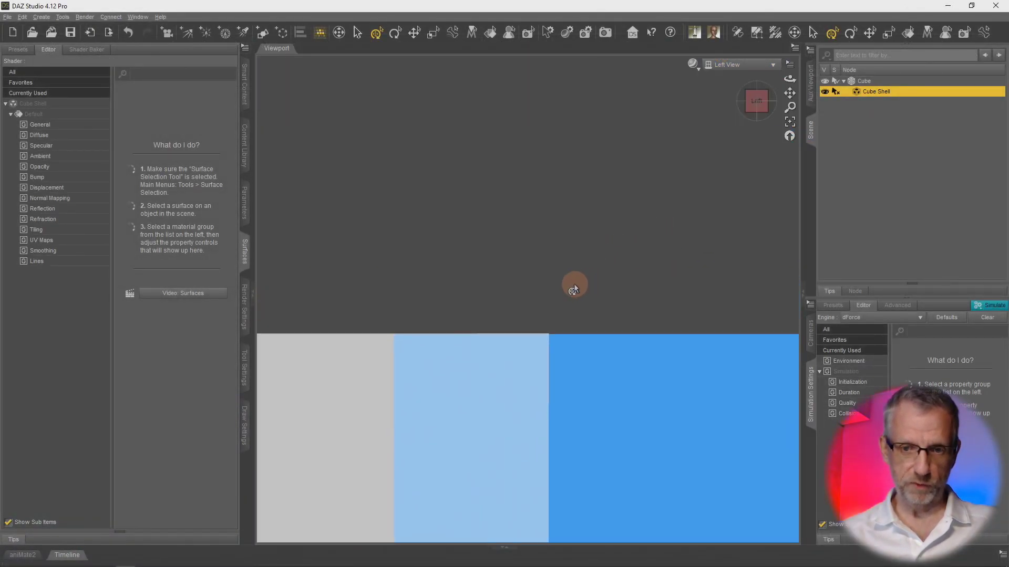
scroll(573, 288, up, 3)
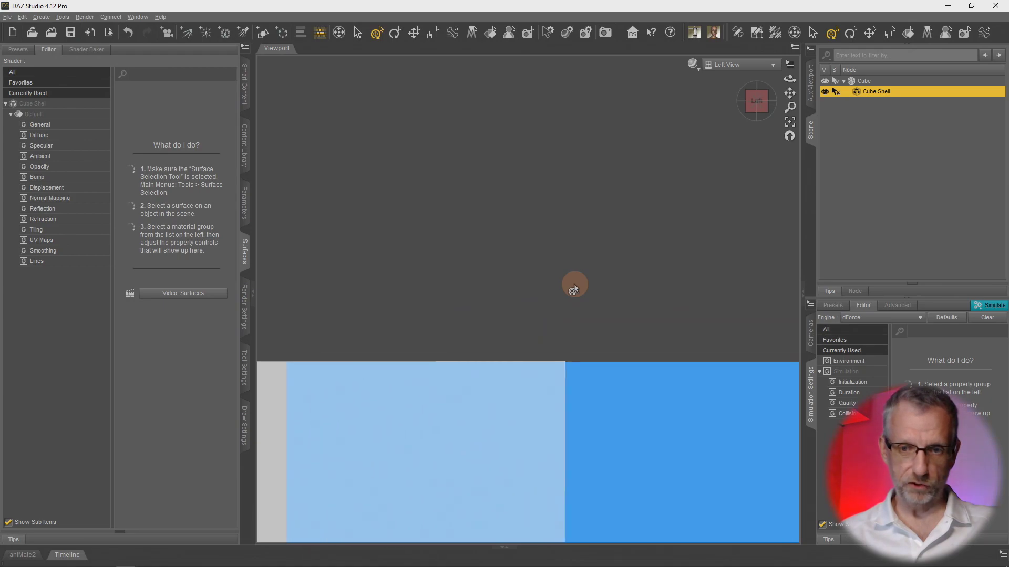
scroll(574, 284, up, 5)
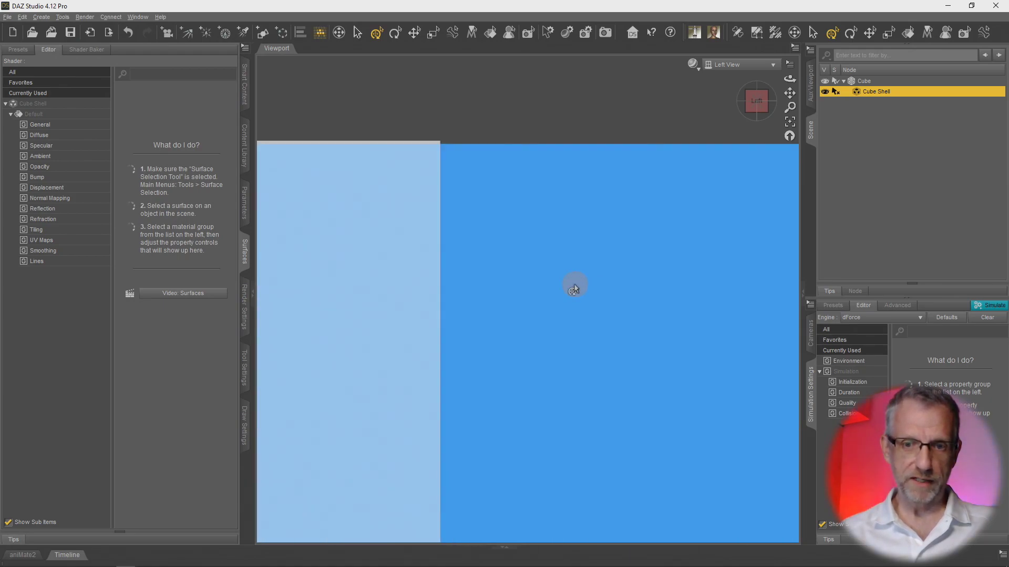
scroll(574, 284, down, 3)
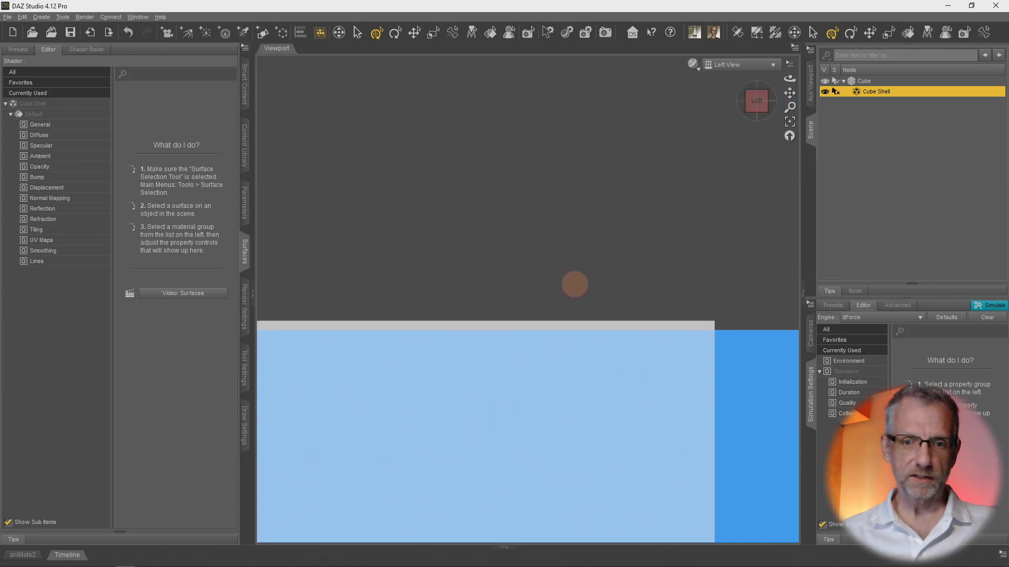
scroll(574, 284, down, 1)
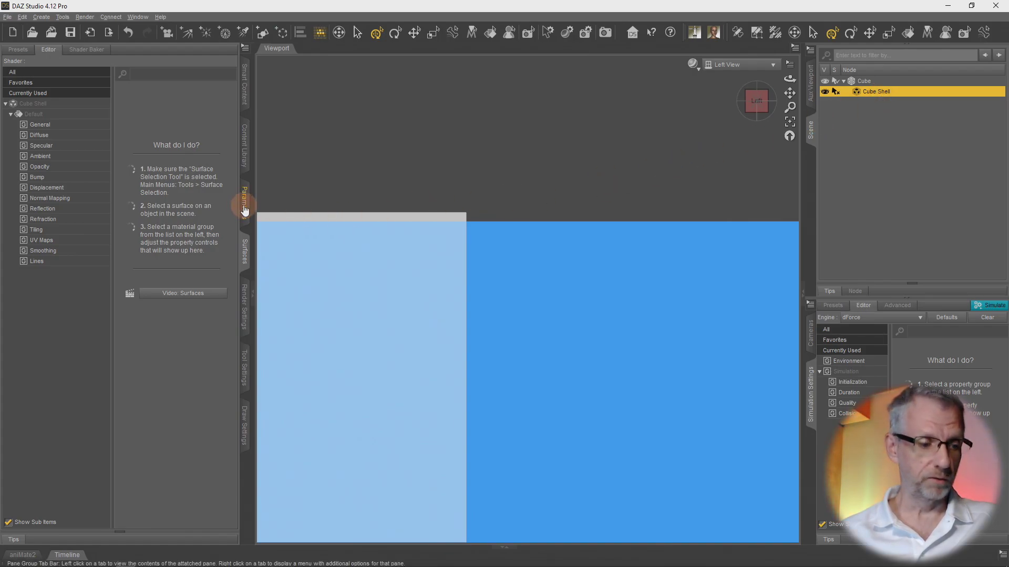
Step: Set the Cube Shell's mesh offset distance to 0 cm
click(245, 206)
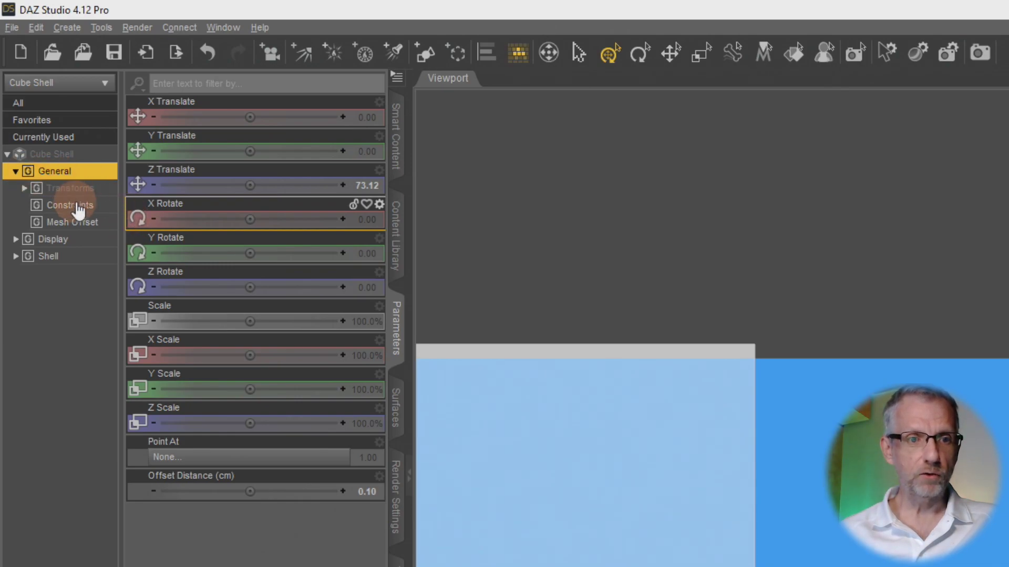
click(84, 222)
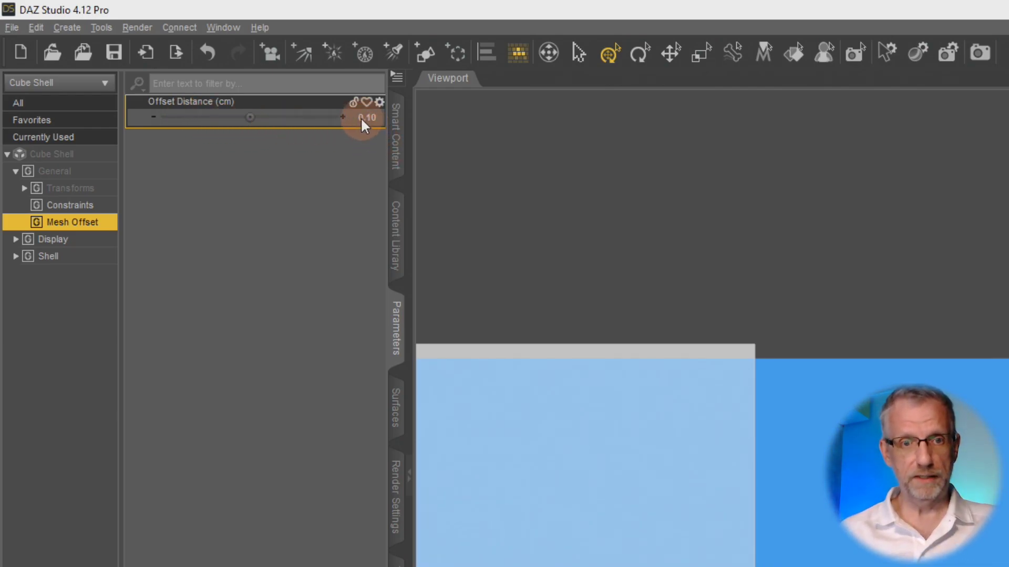
click(308, 119)
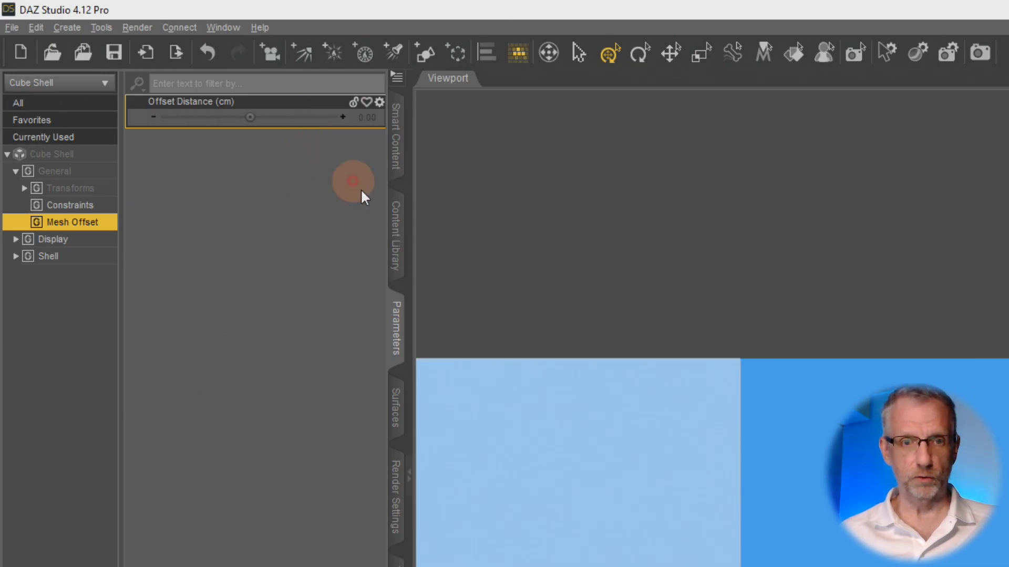
click(708, 368)
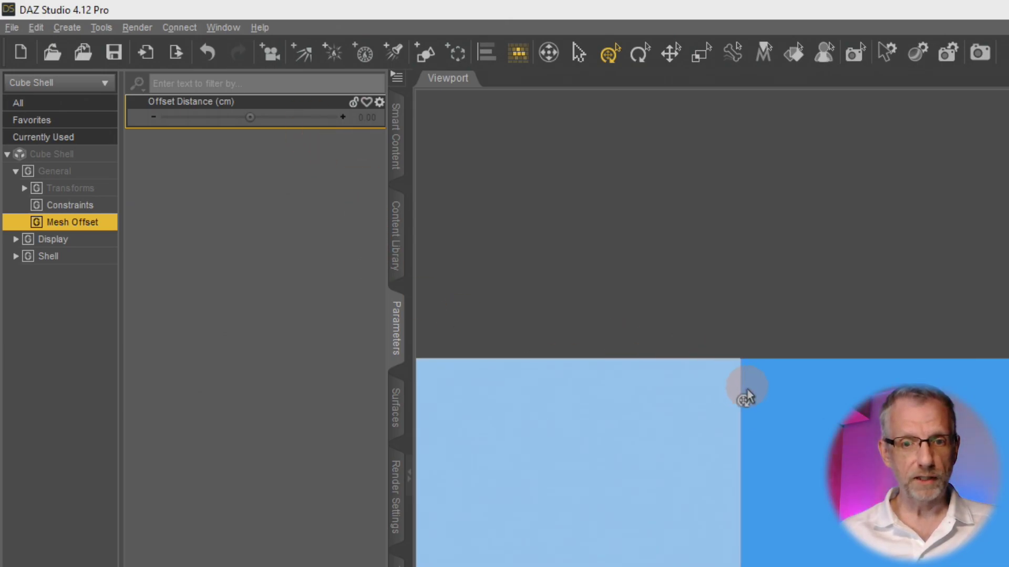
click(709, 368)
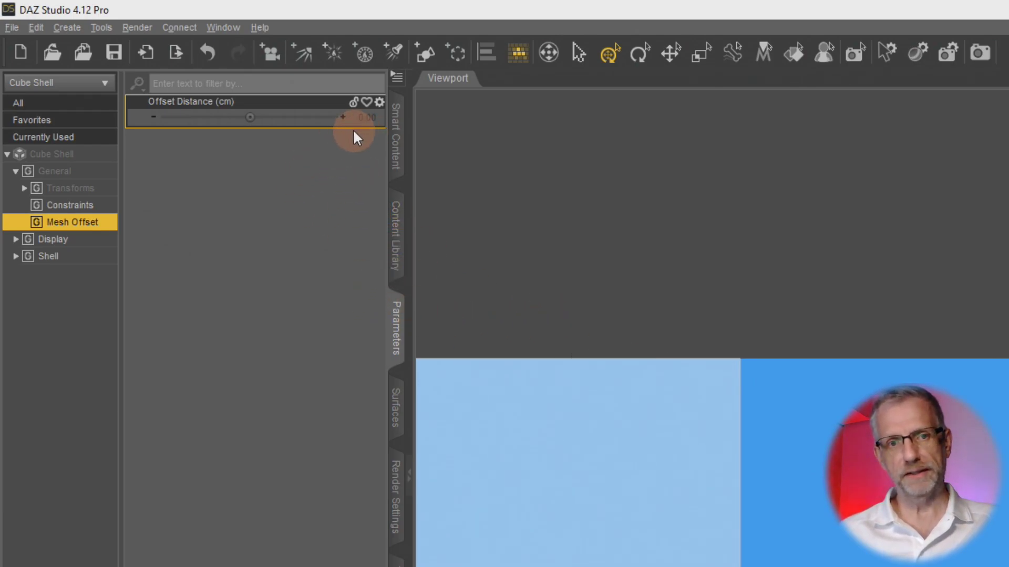
Step: Set the Cube Shell's mesh offset distance to -0.1 cm
click(371, 117)
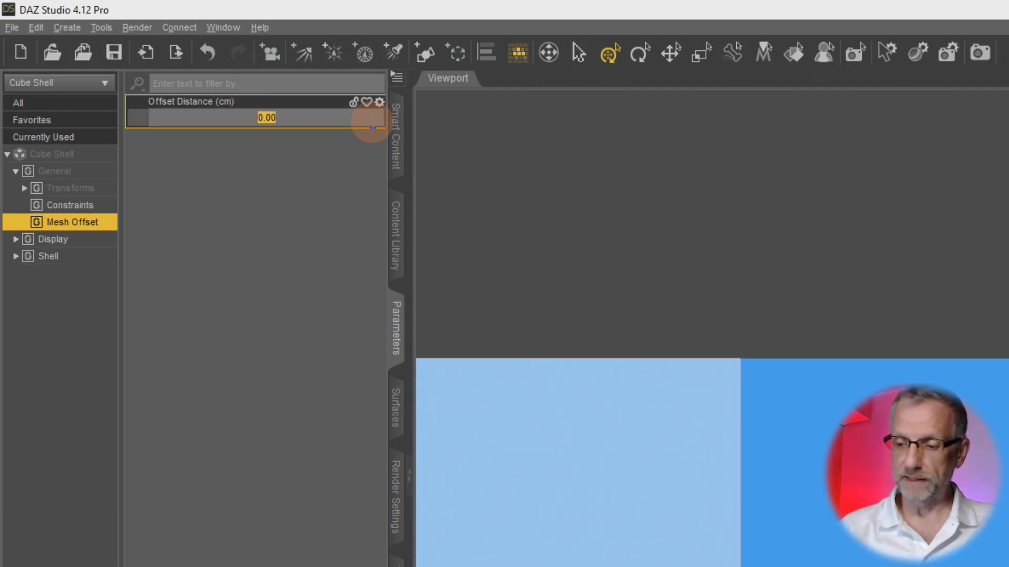
key(BackSpace)
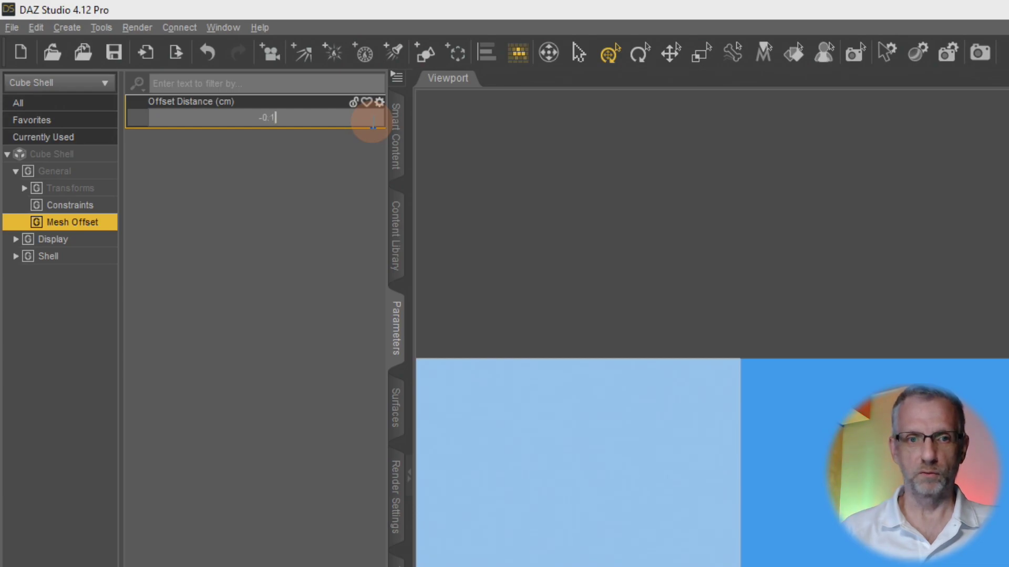
key(Return)
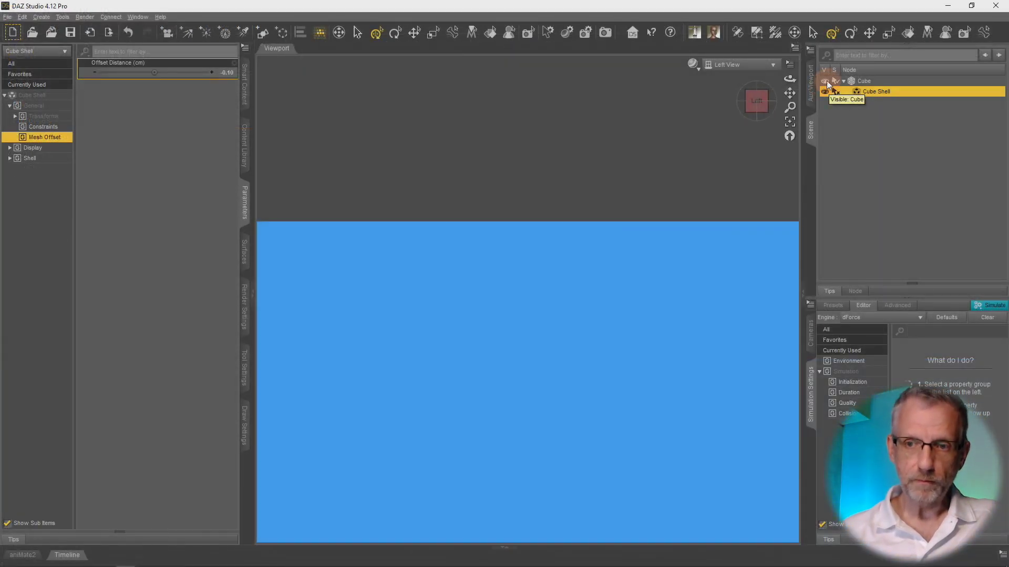
Step: Toggle the parent Cube's visibility off and on to inspect the shell inside it, leaving the Cube visible
click(826, 81)
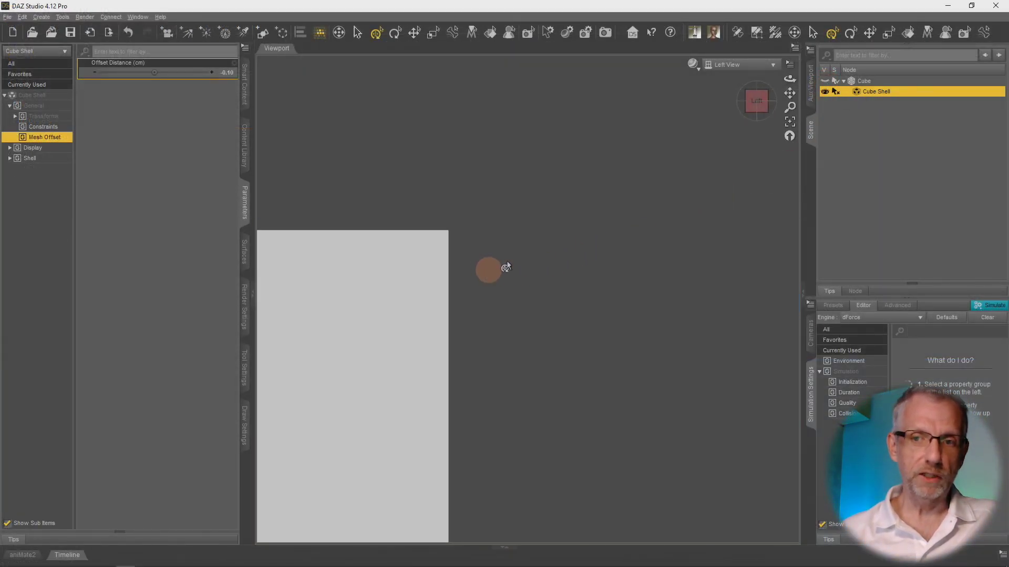
click(824, 82)
click(824, 82)
click(825, 82)
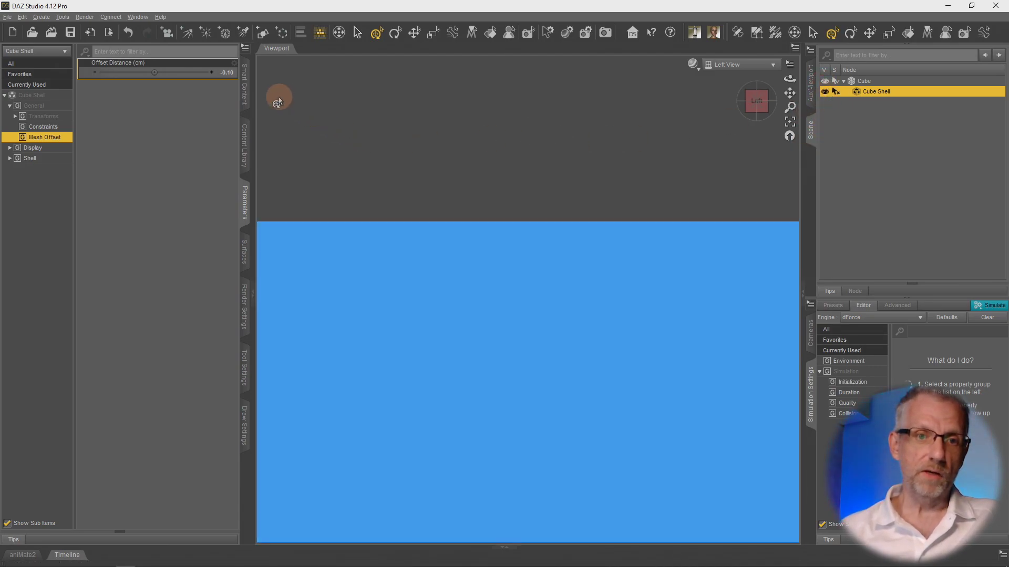
Step: Set the Cube Shell's mesh offset distance to 0.1 cm and display its Shell parameters
click(228, 73)
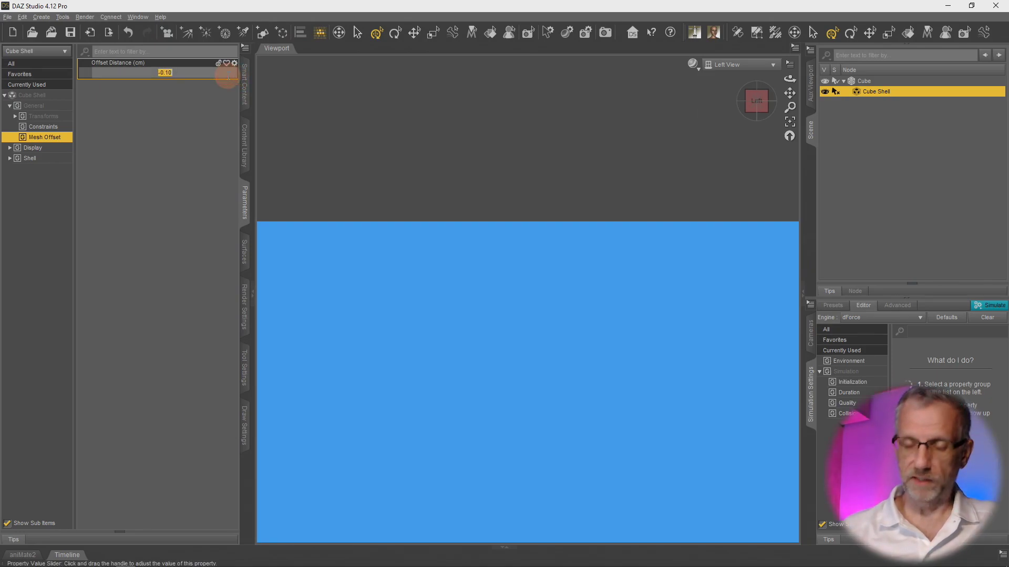
key(Return)
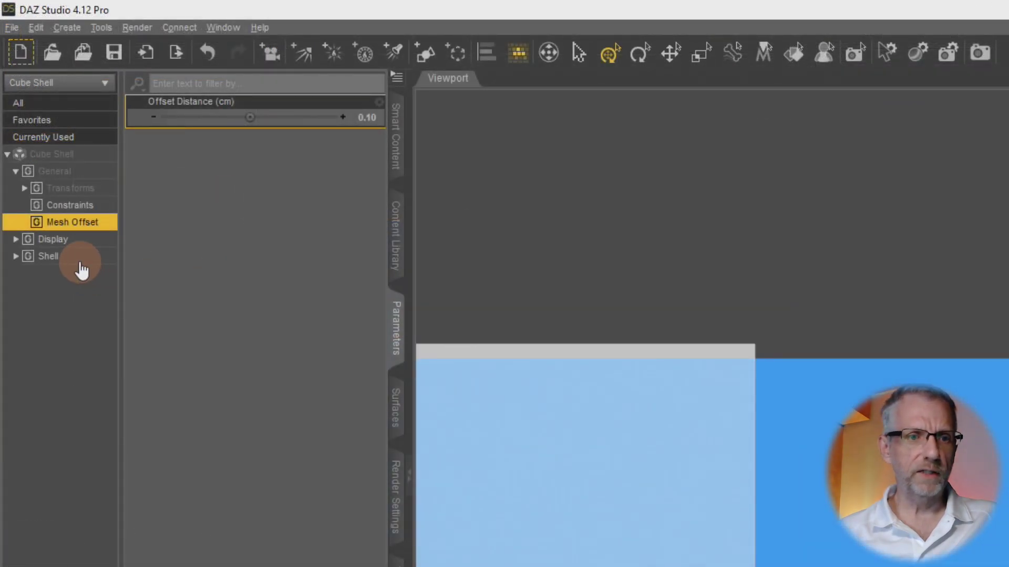
click(46, 160)
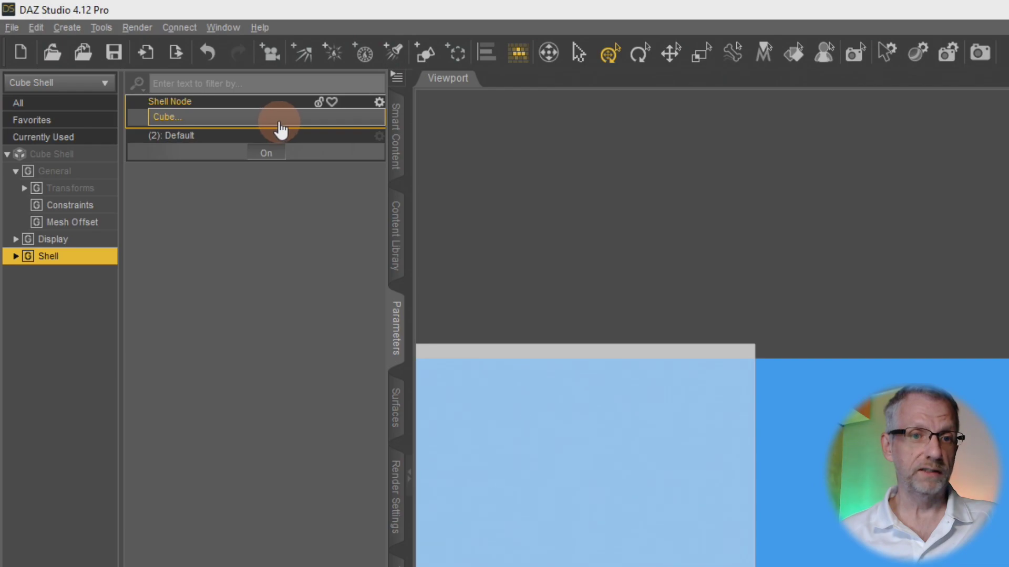
Step: Review the scene items offered as the Cube Shell's Shell Node, keeping Cube assigned and the Default surface switched on
click(281, 126)
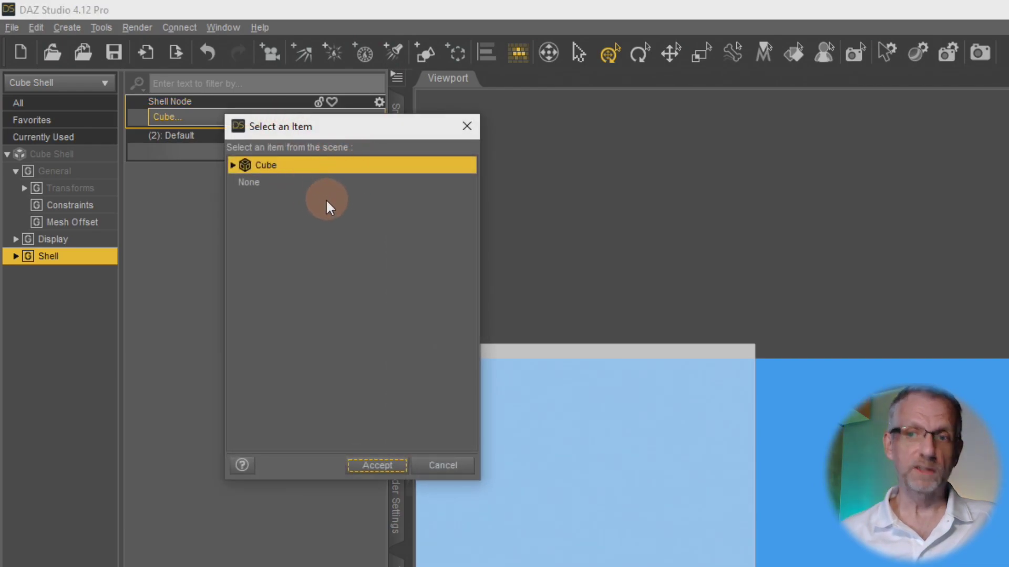
click(435, 464)
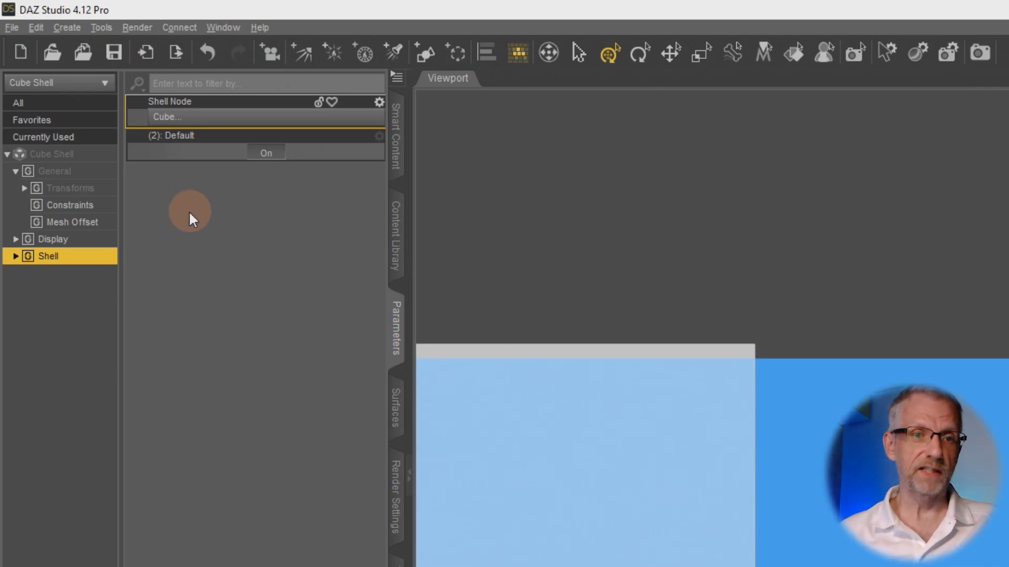
click(267, 154)
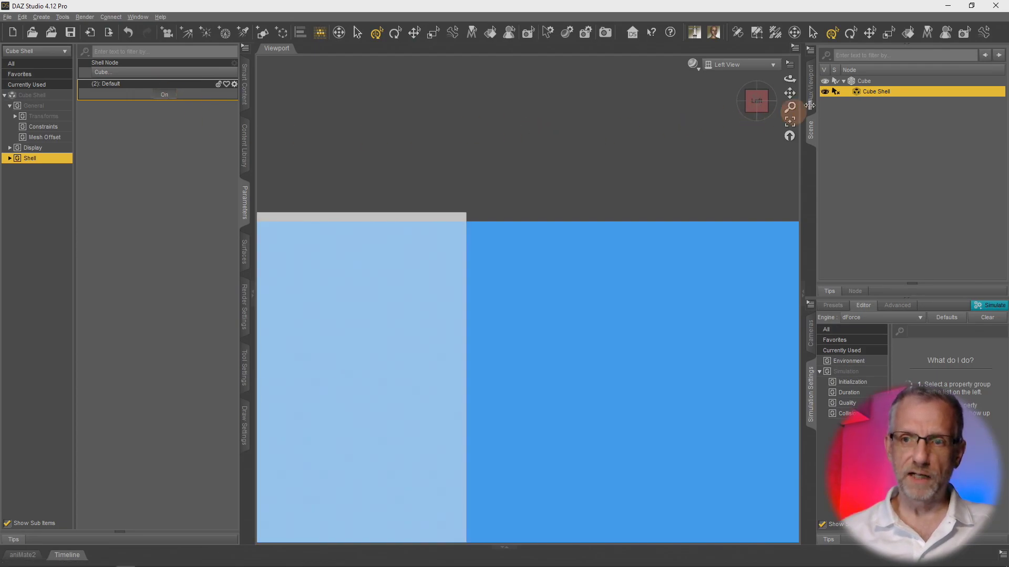
Step: Compare hiding the Cube Shell node in the scene with switching off its Default surface, leaving both turned on
click(824, 92)
click(824, 92)
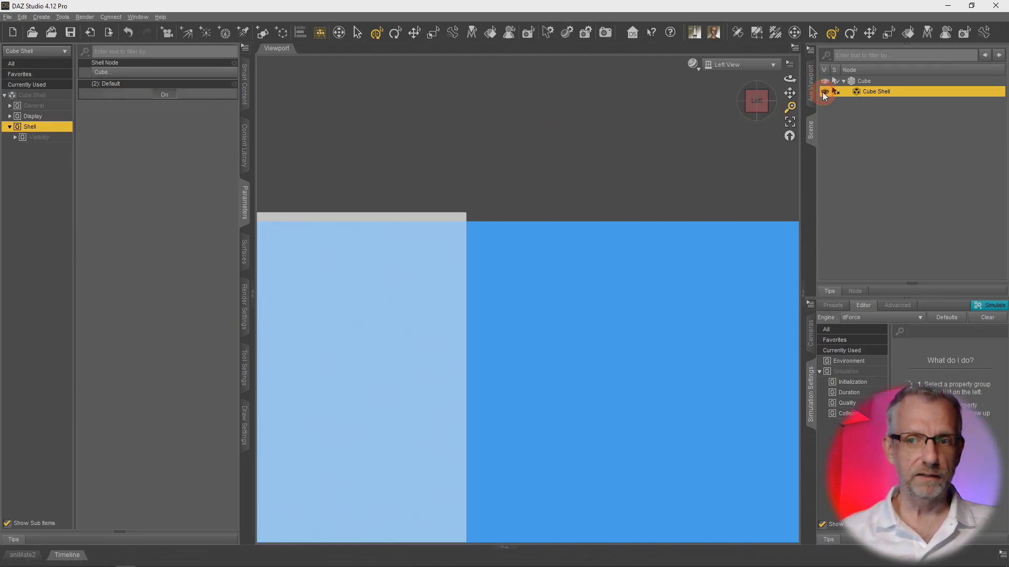
click(823, 92)
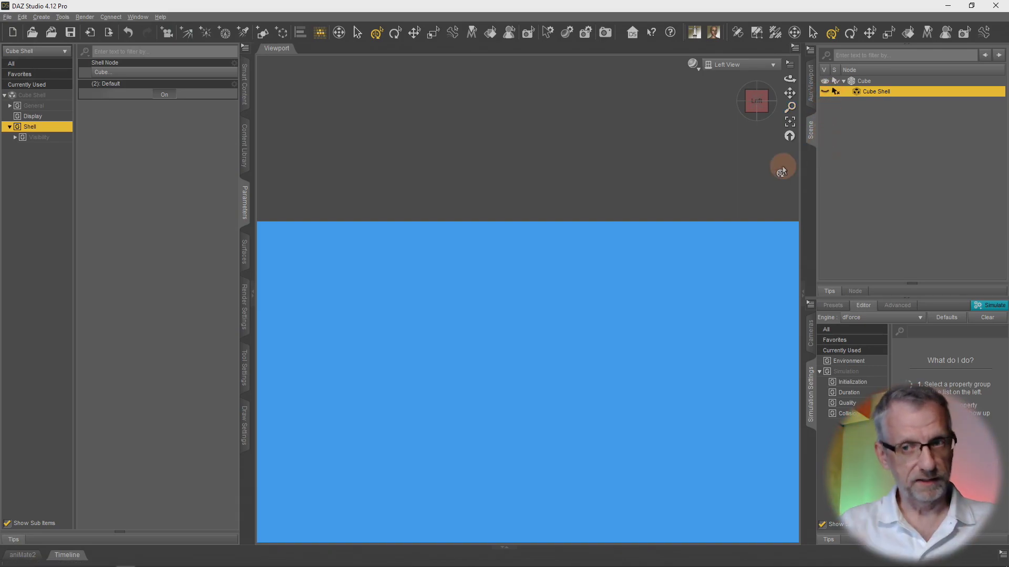
click(824, 93)
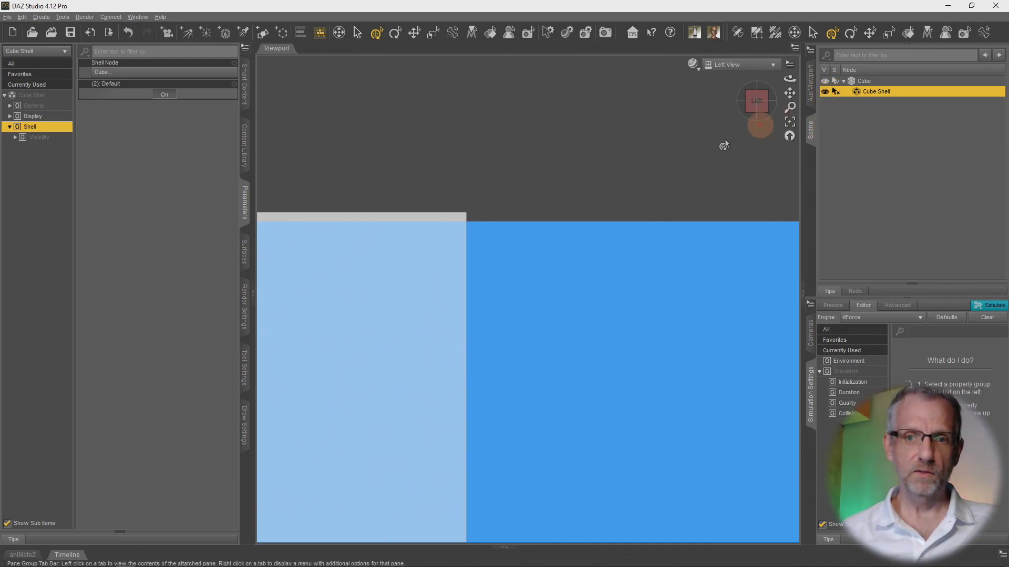
click(165, 96)
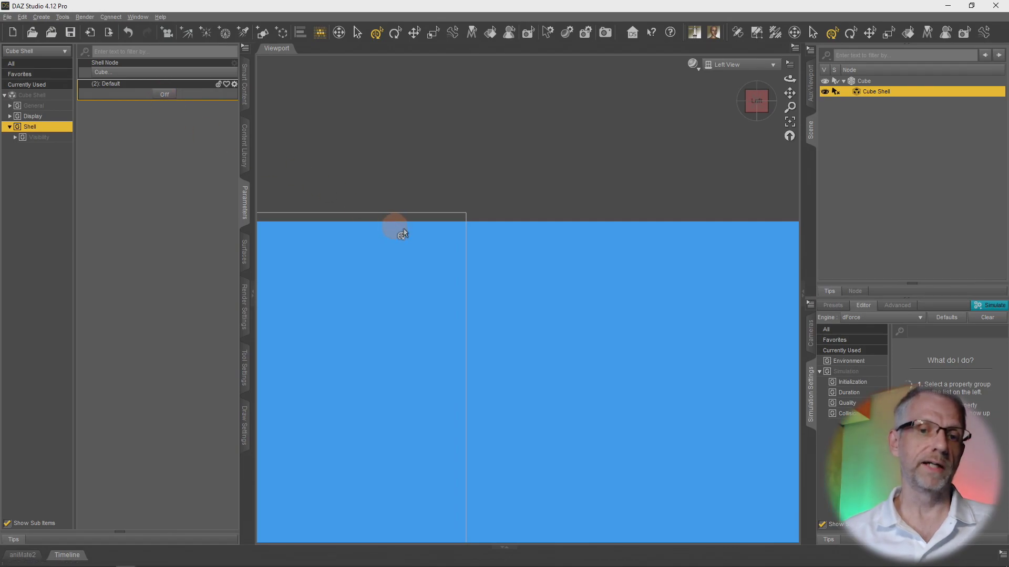
click(165, 95)
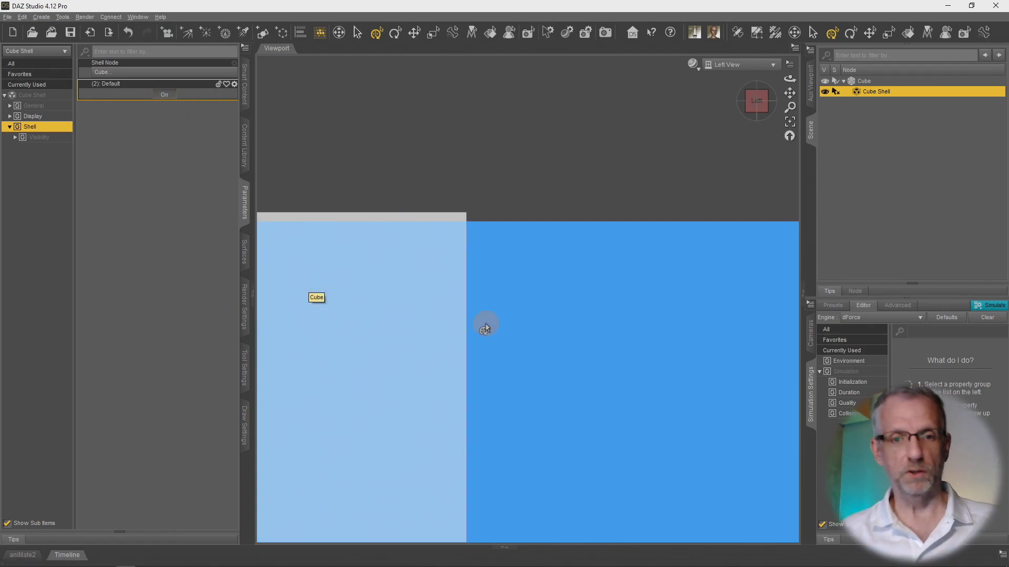
Step: Switch the viewport to Perspective View and orbit to see the Cube and its offset shell from above
scroll(483, 328, up, 3)
scroll(484, 329, down, 4)
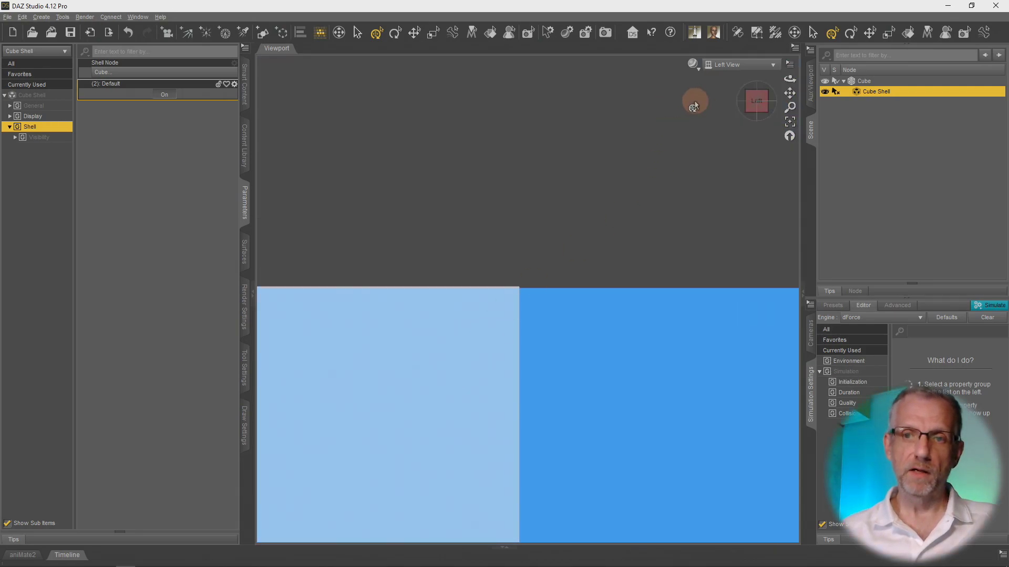
click(706, 68)
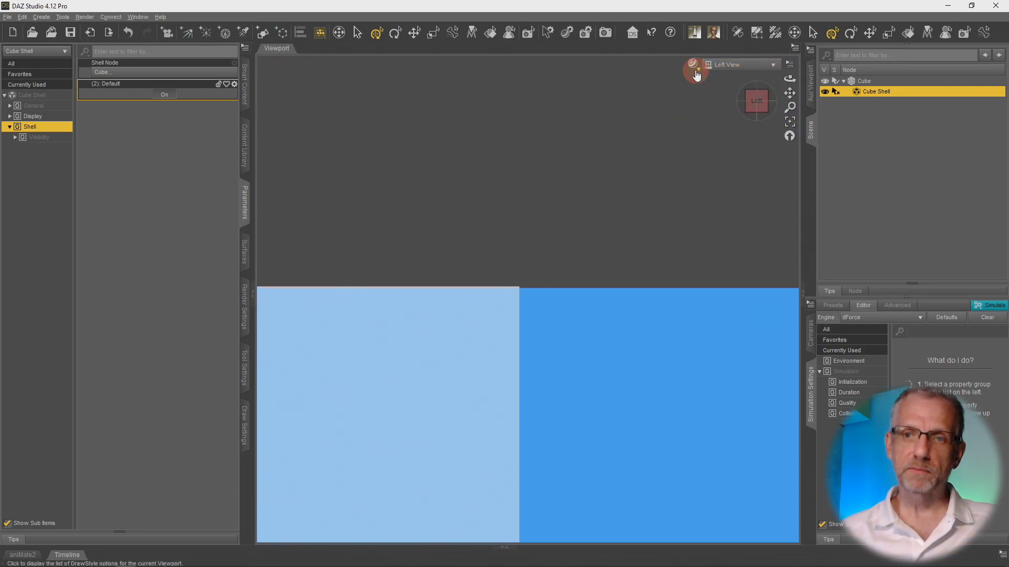
click(737, 66)
click(732, 79)
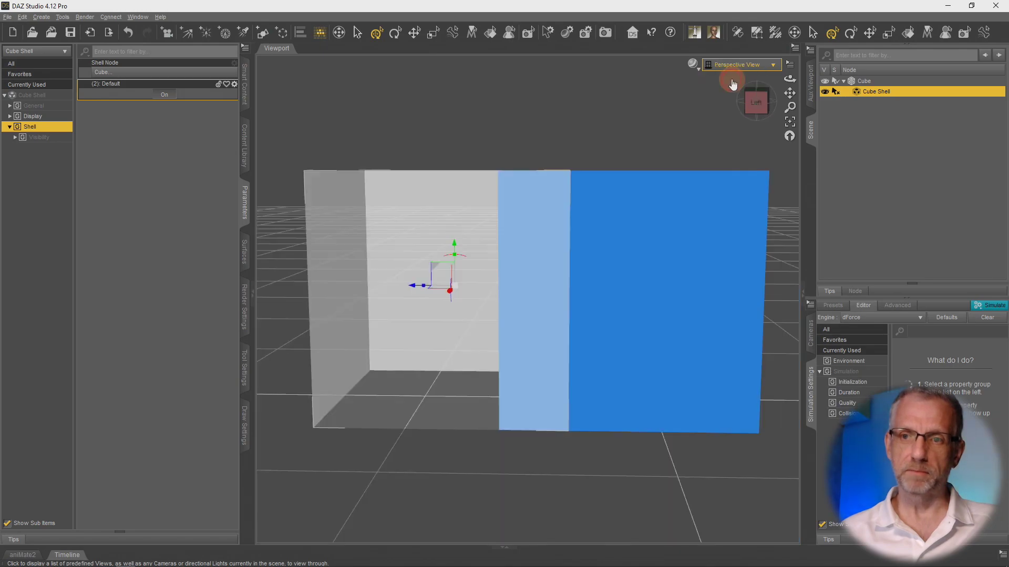
alt+drag(695, 229, 696, 229)
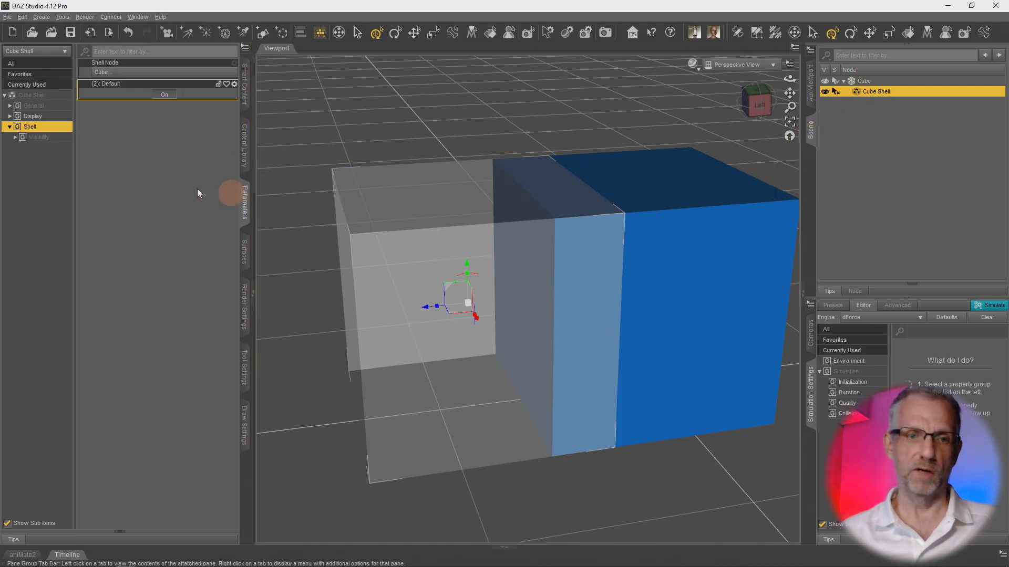
Step: Reset the Cube Shell's Z Translate to its default and inspect the shell around the Cube from another angle
click(42, 107)
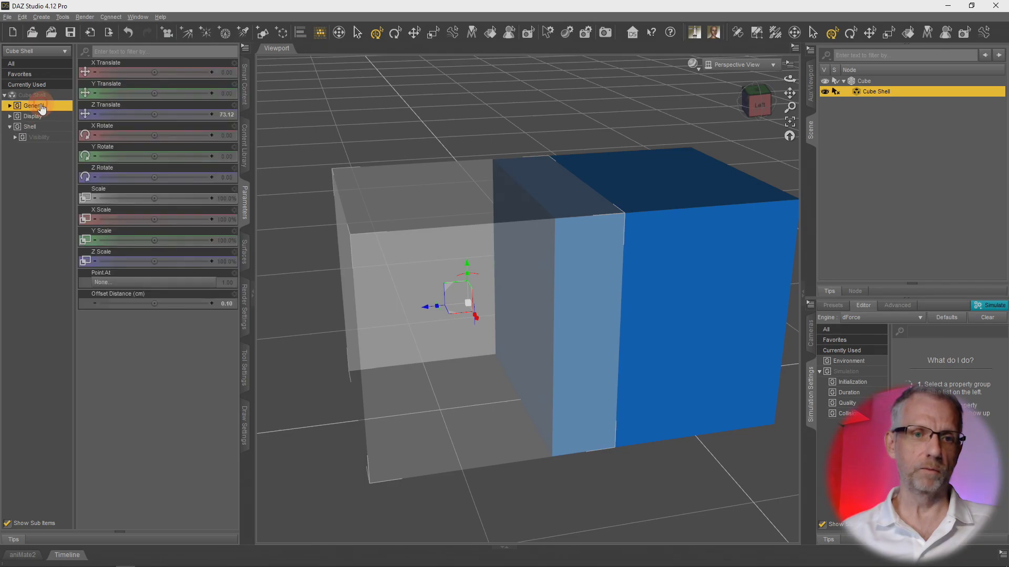
click(200, 120)
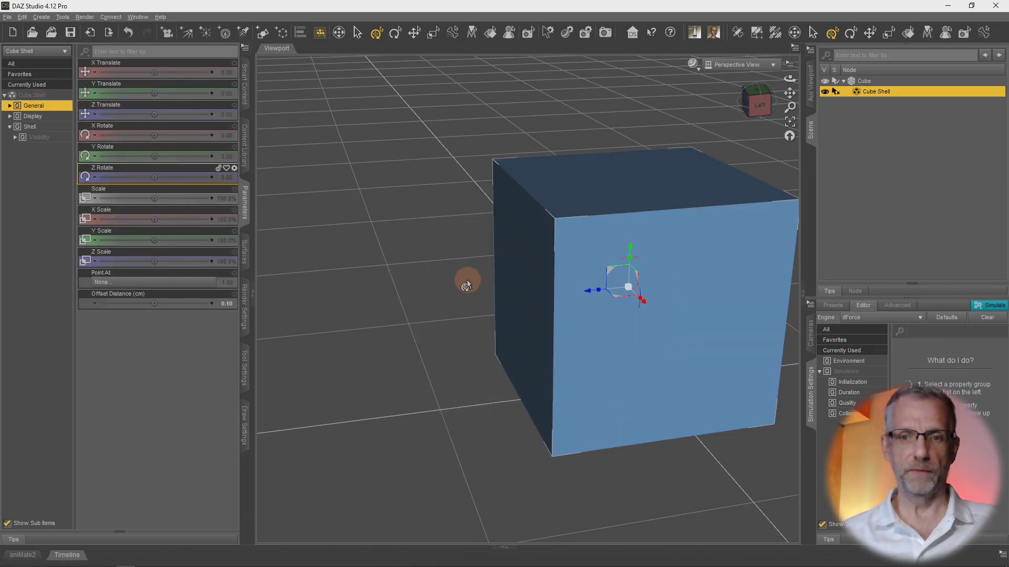
alt+drag(467, 284, 466, 281)
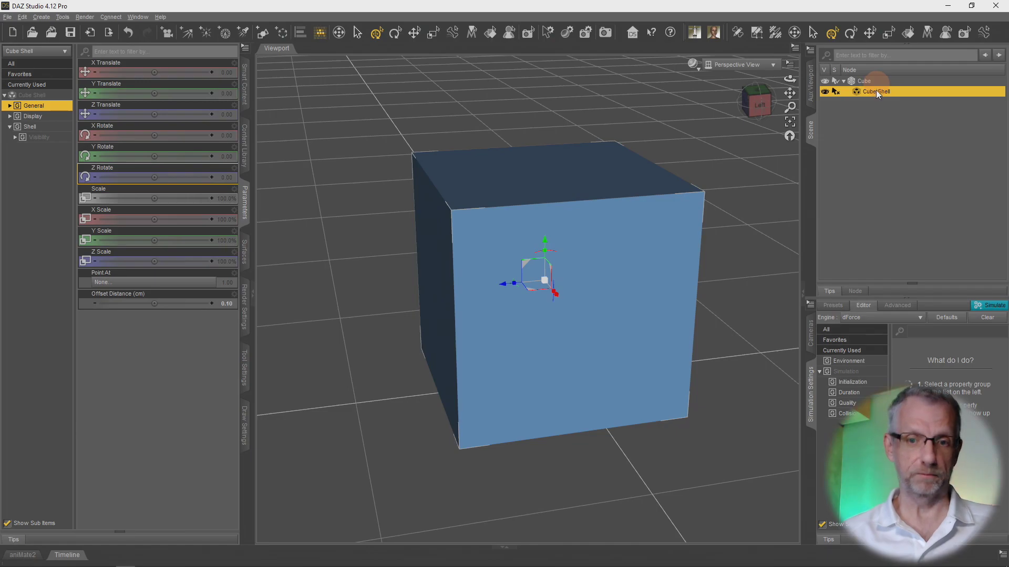
mouse_move(646, 223)
alt+mouse_down()
mouse_move(657, 221)
mouse_move(642, 224)
alt+mouse_up()
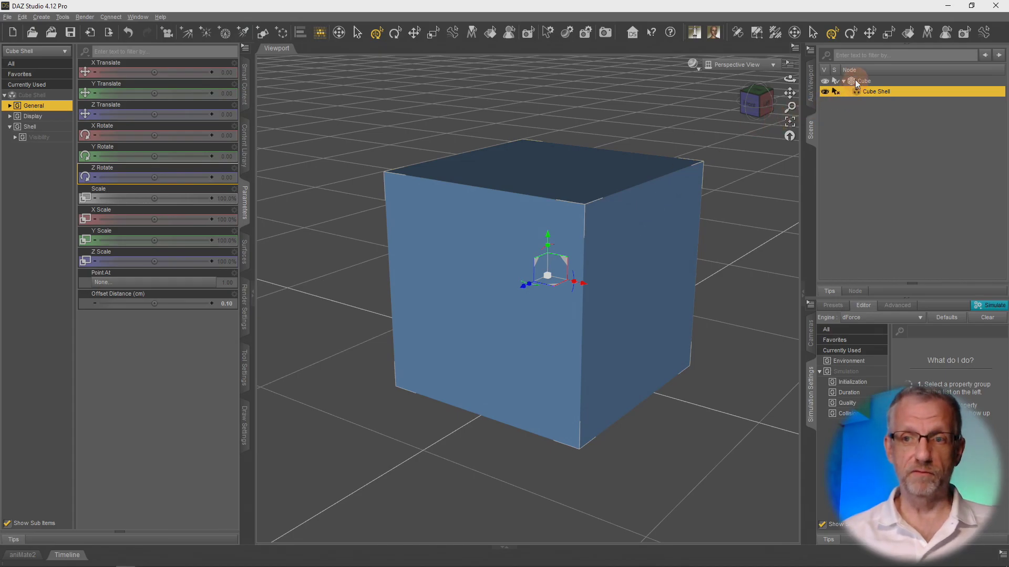
Step: Select the parent Cube and display the surface properties of its Default material zone
click(878, 80)
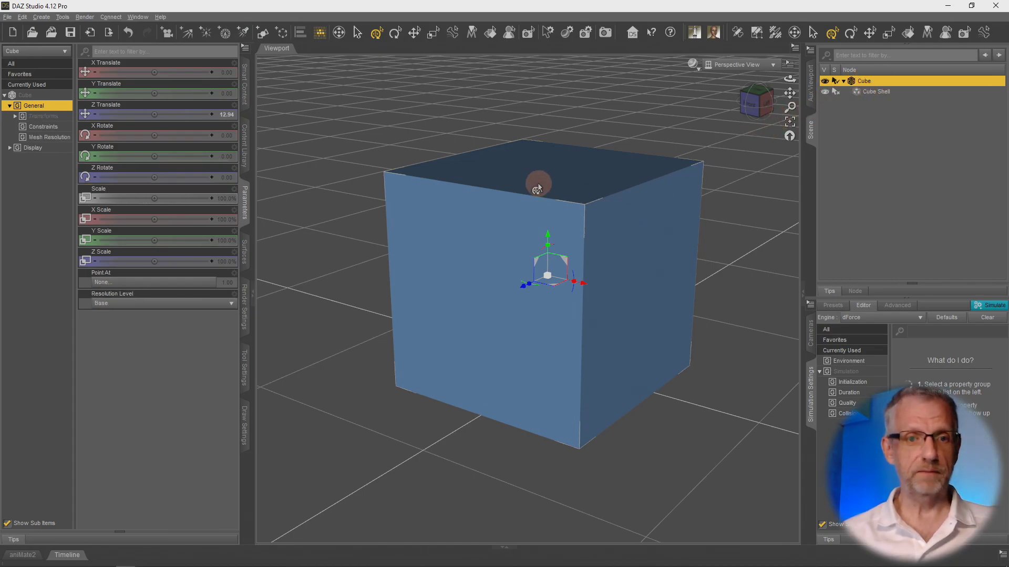
click(245, 254)
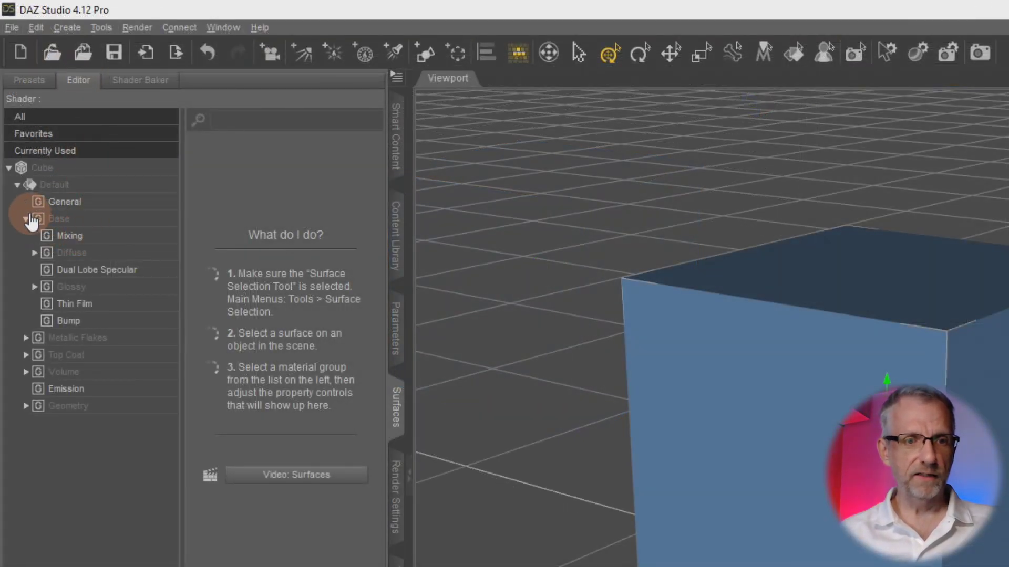
click(16, 135)
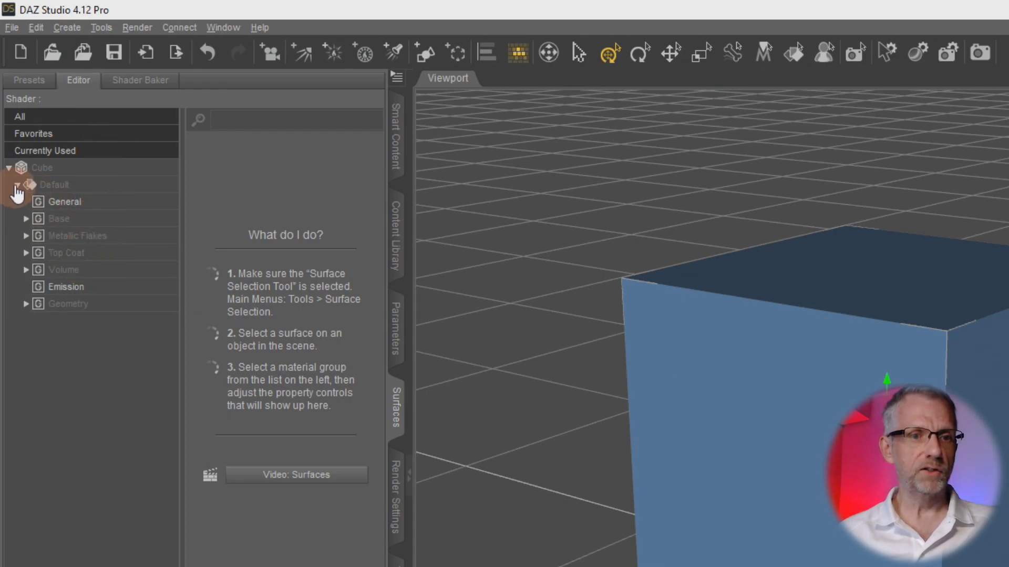
click(19, 186)
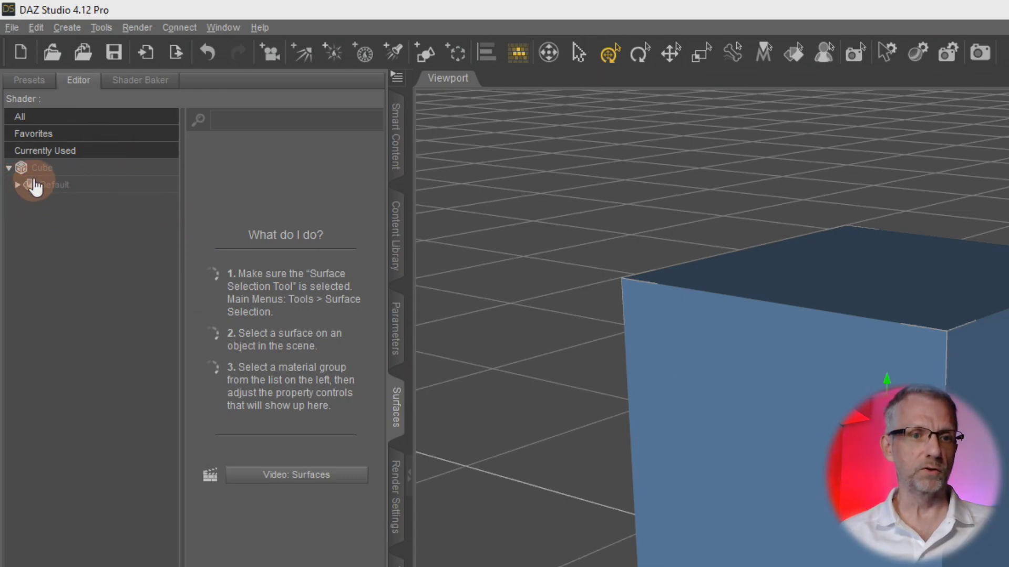
click(16, 188)
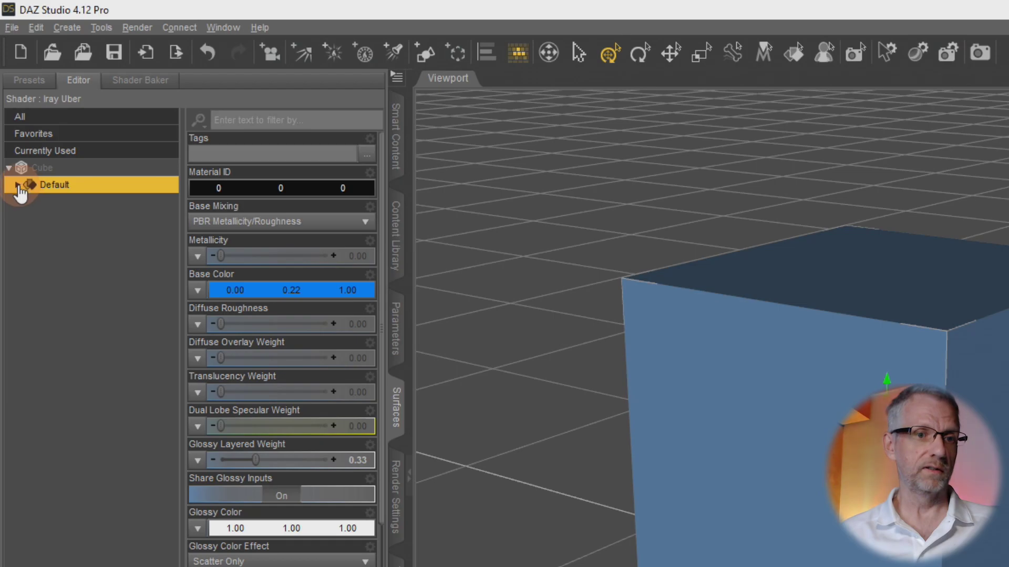
click(19, 187)
click(126, 244)
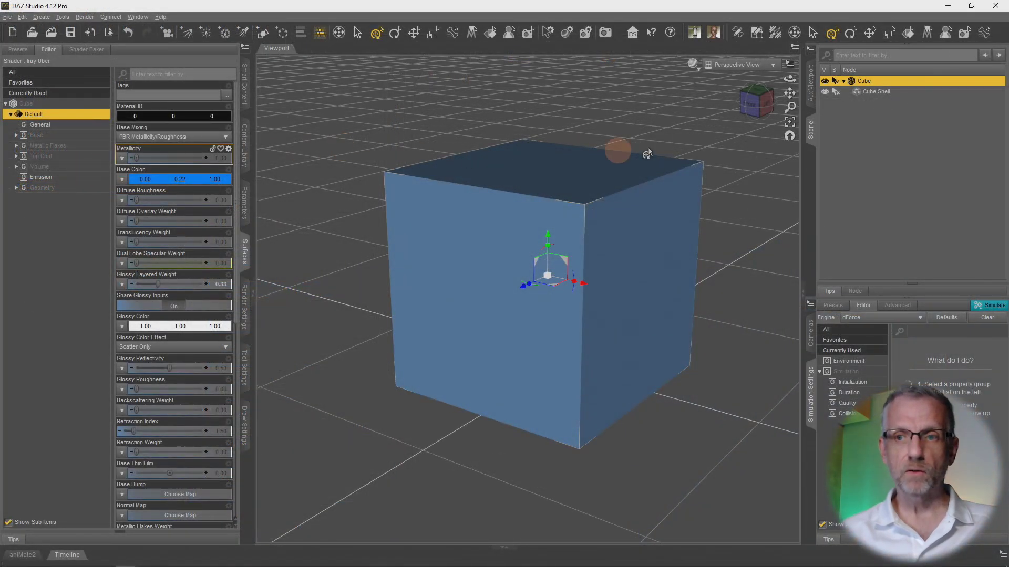
Step: Select the Cube Shell and examine the shader and surface properties of its Default material zone
click(891, 93)
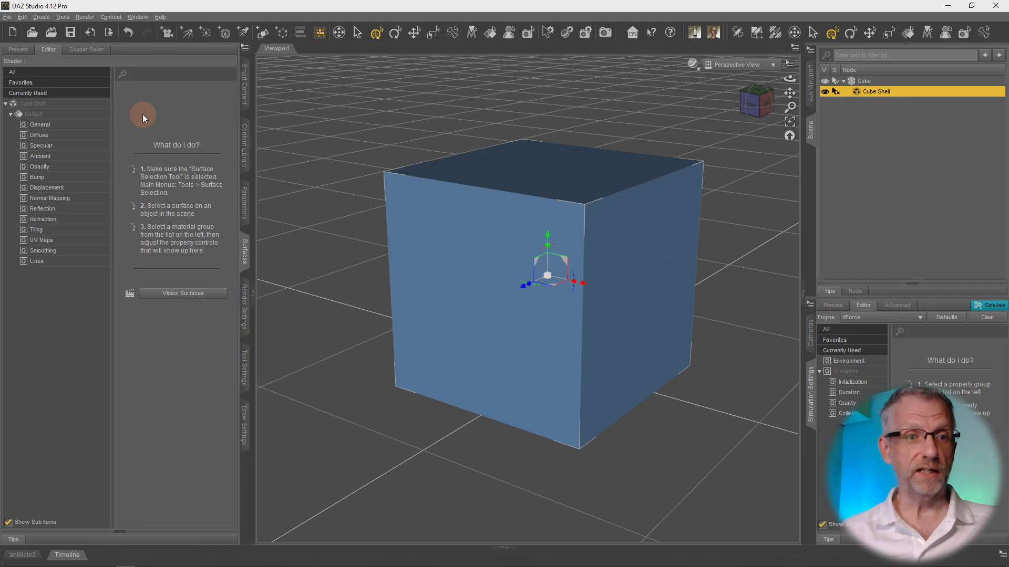
click(11, 114)
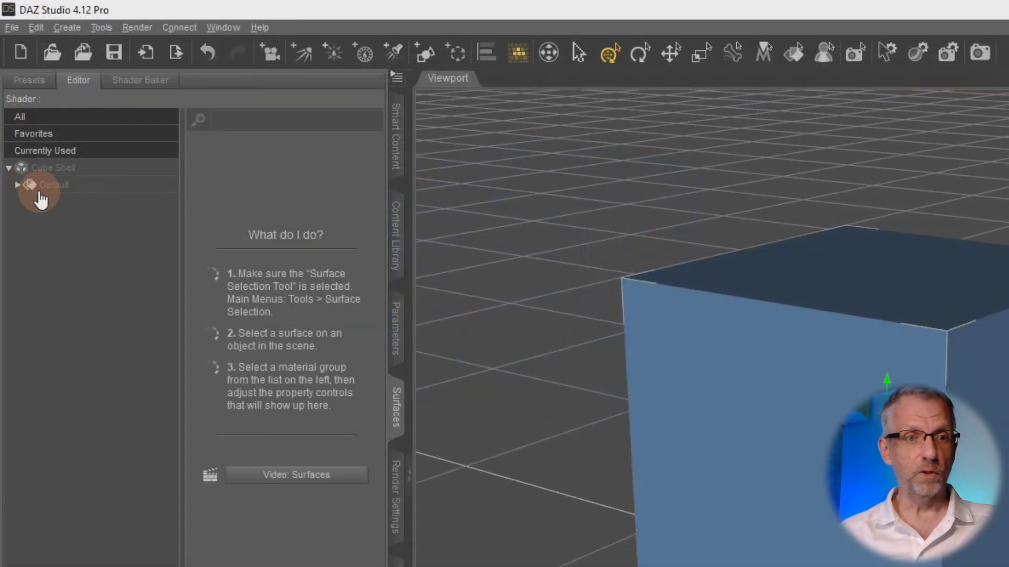
click(50, 114)
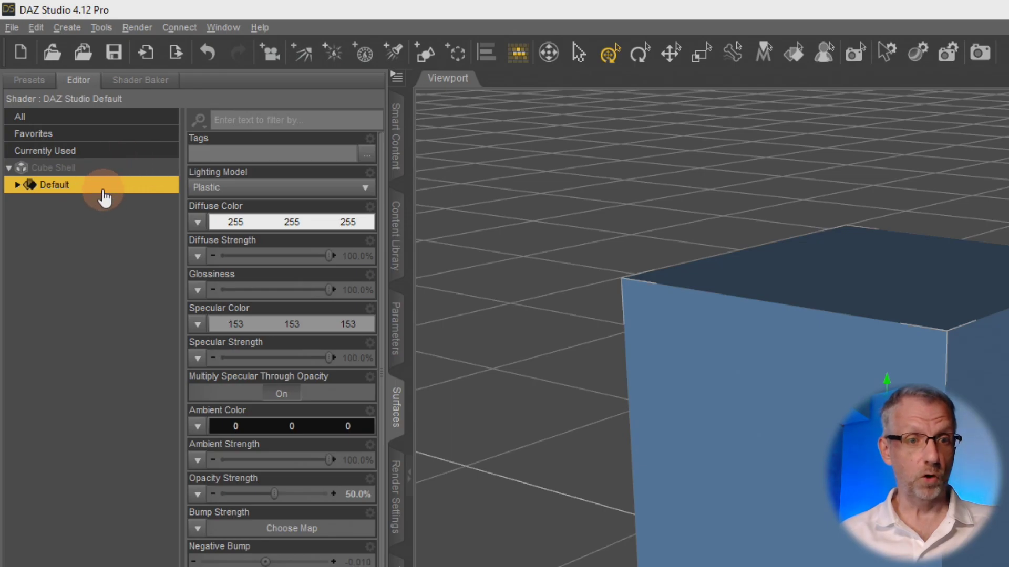
click(20, 188)
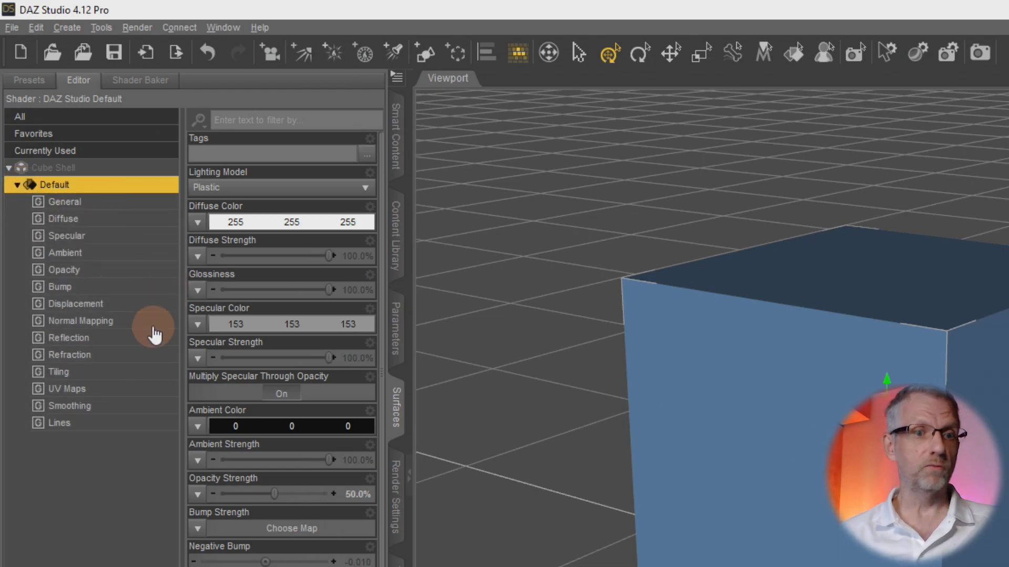
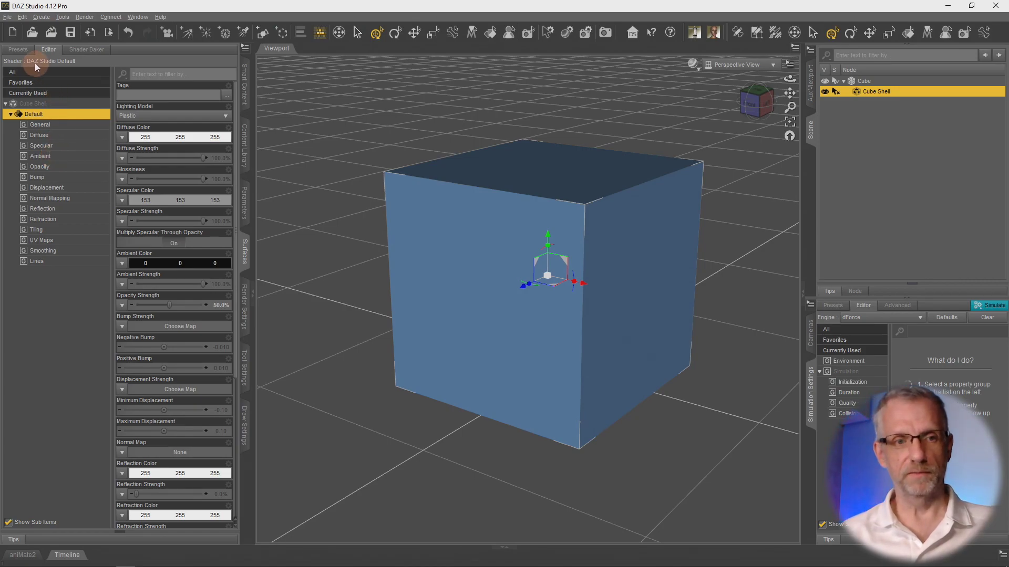
Step: Apply the !Iray Uber Base shader preset to the Cube Shell's Default surface
click(19, 50)
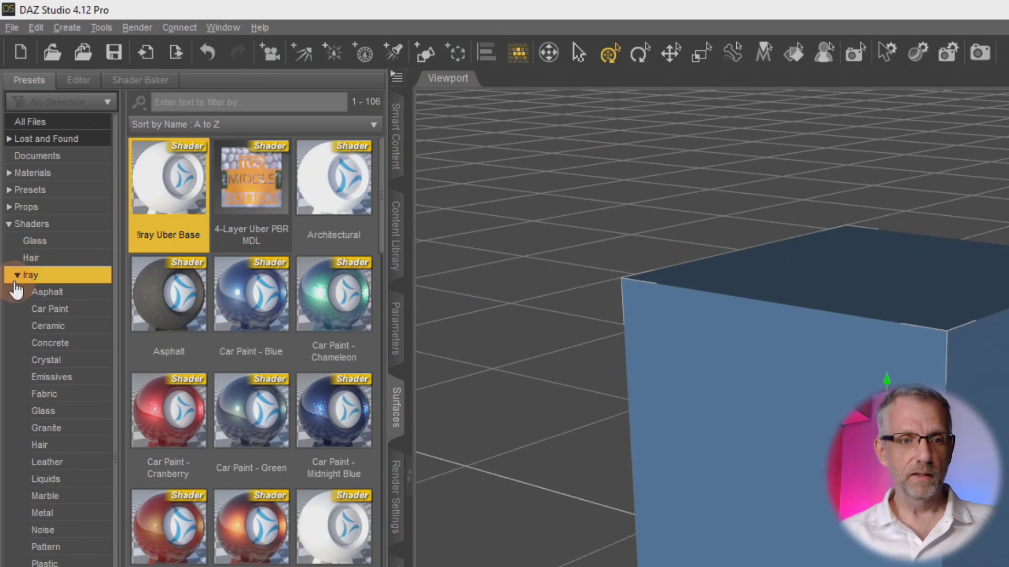
click(10, 171)
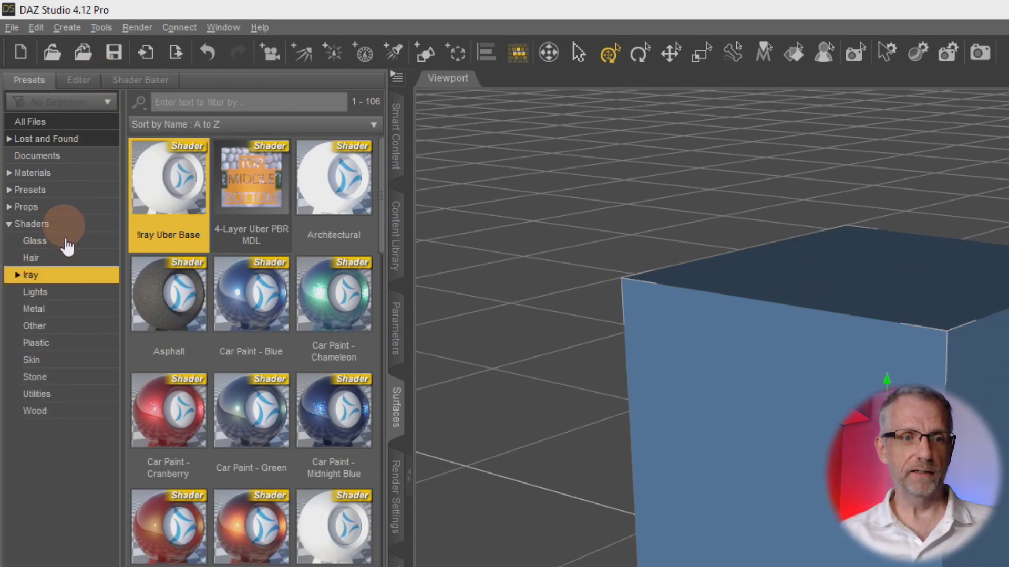
click(188, 202)
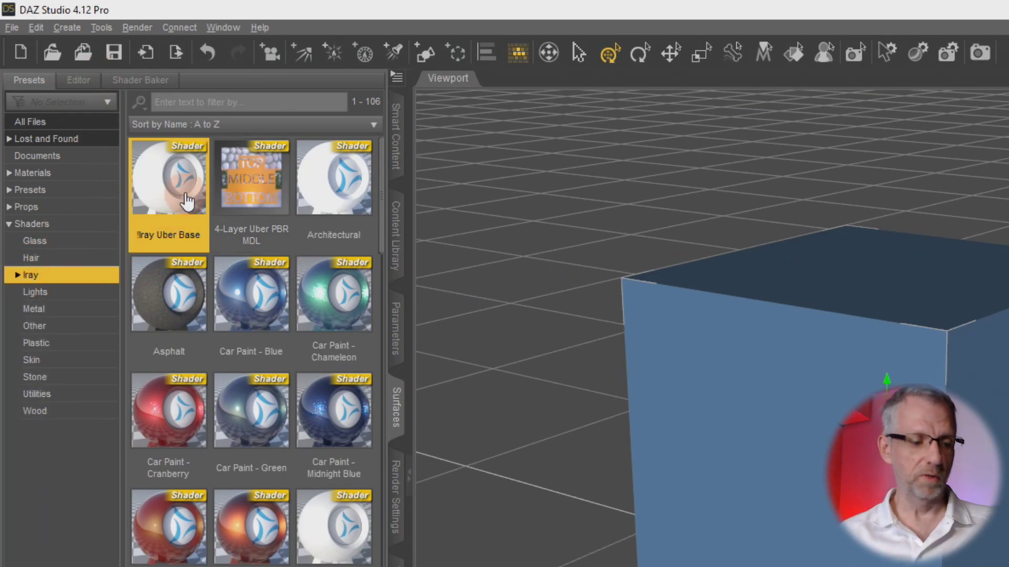
double_click(188, 201)
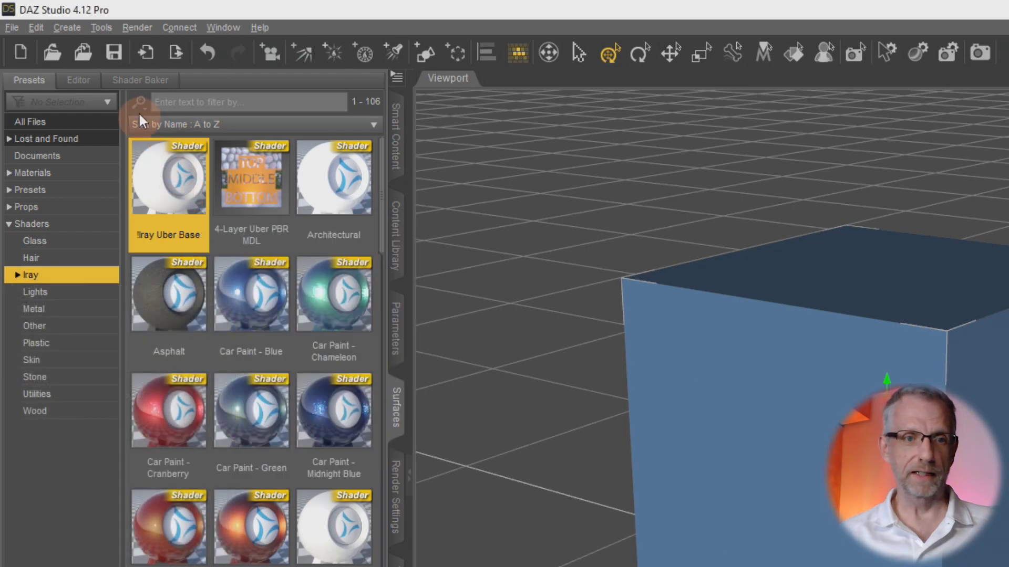
Step: Display the Base properties of the shell's Default surface and collapse its Base and Geometry groups
click(85, 80)
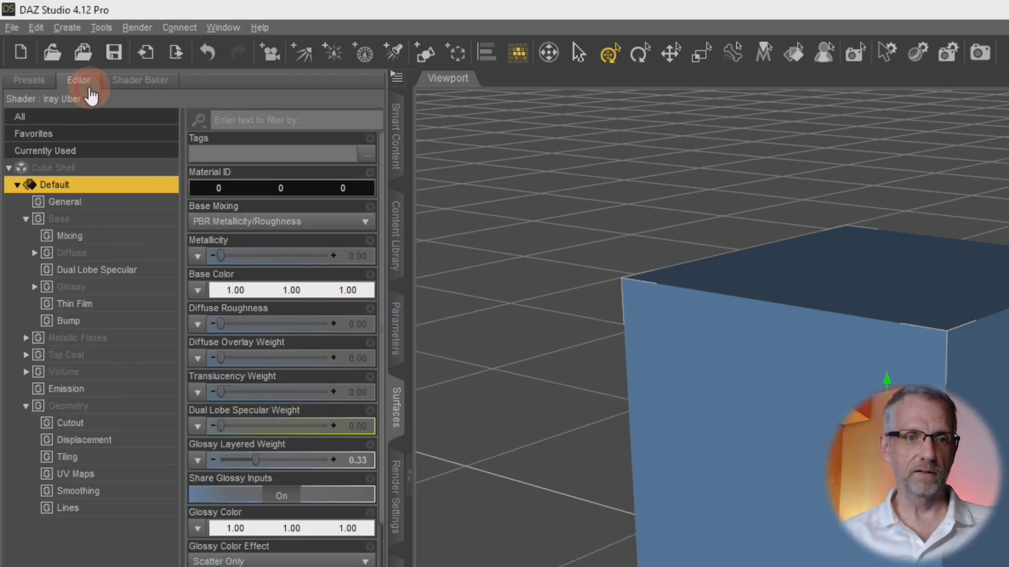
click(30, 219)
click(26, 219)
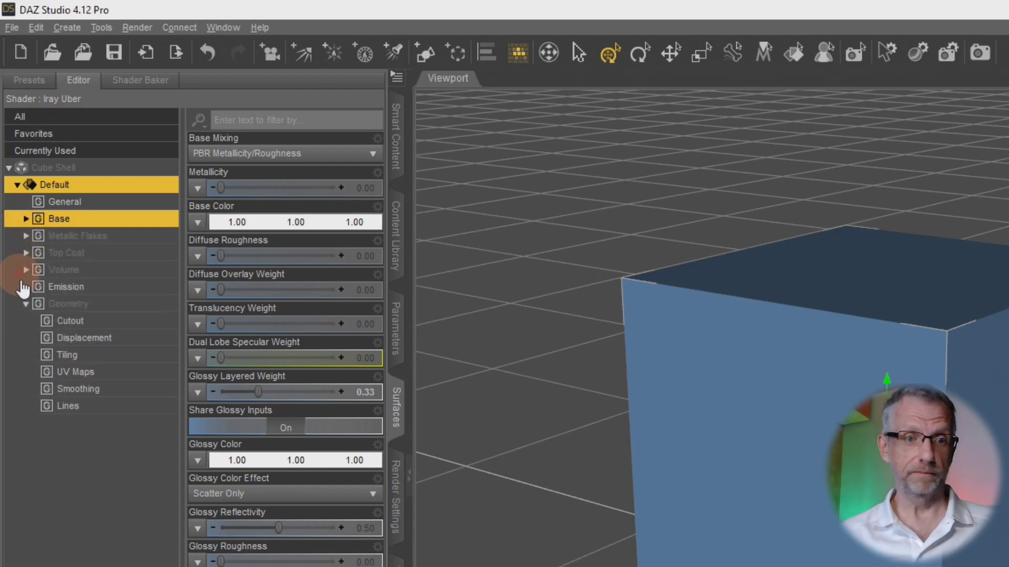
click(26, 304)
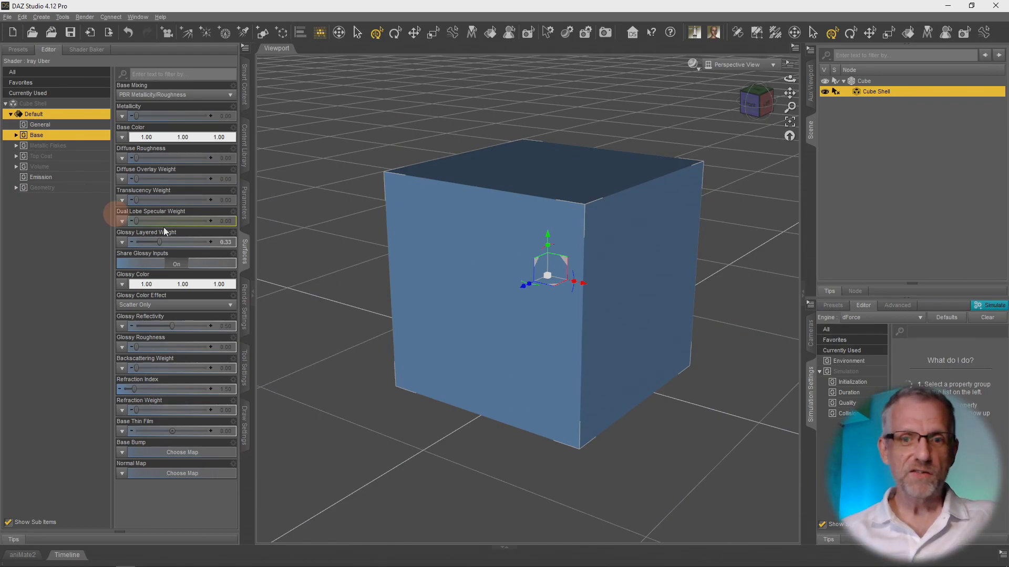
Step: Toggle the Cube Shell's visibility off and on twice to compare the Cube with and without it, leaving the shell visible
click(824, 93)
click(823, 92)
click(824, 93)
click(824, 93)
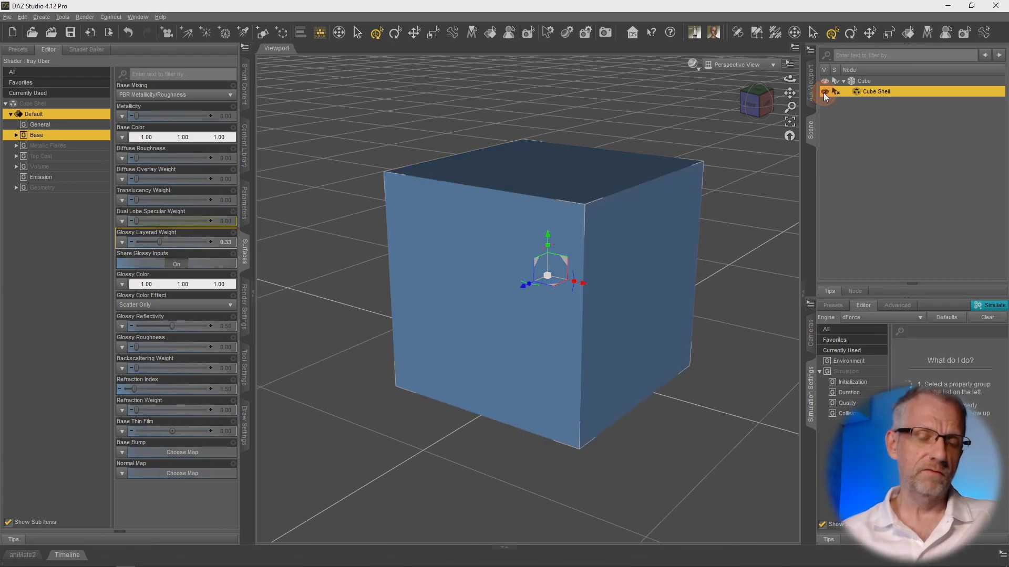
Step: Hide the Cube Shell and show it again to compare the plain and shelled cube once more
click(824, 93)
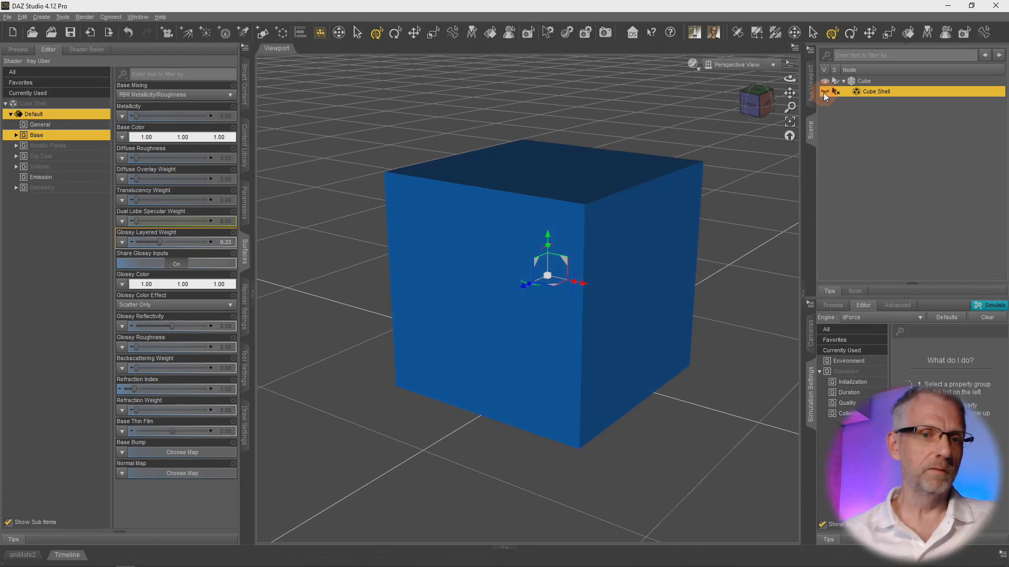
click(824, 93)
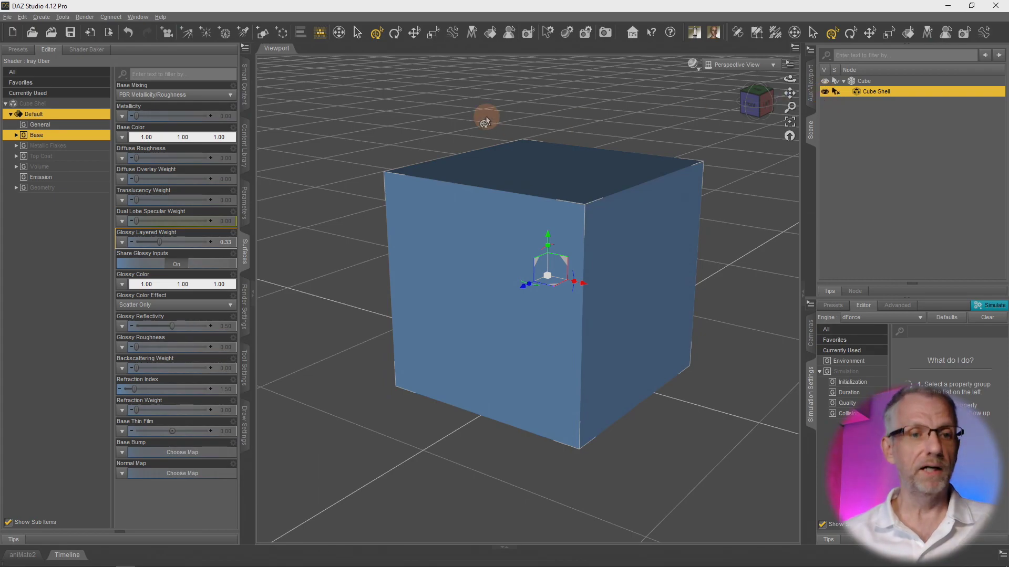
Step: Set the Cutout Opacity in the Geometry properties of the shell's Default surface to 0, compare the look, and raise it to 1
click(88, 196)
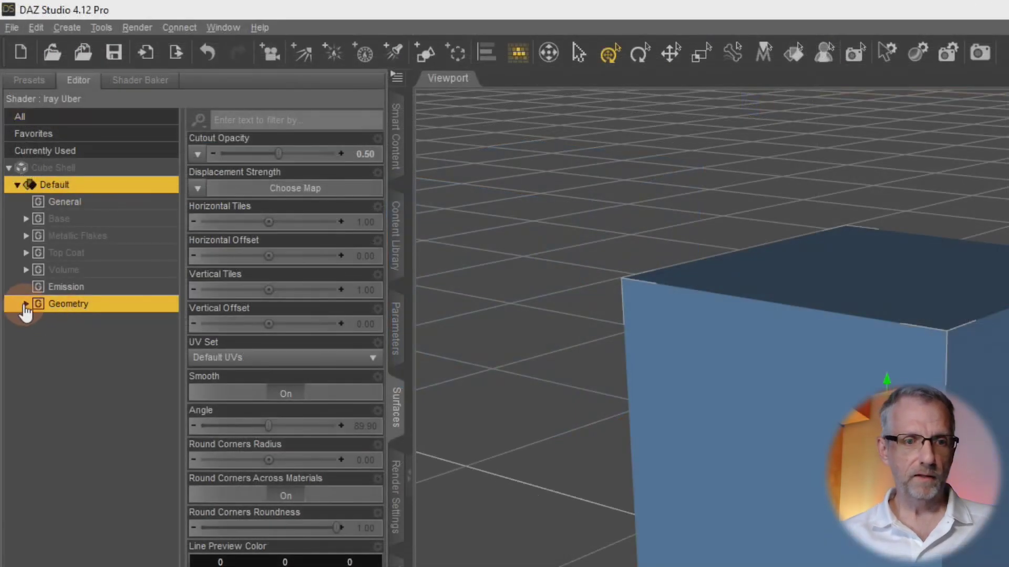
click(15, 188)
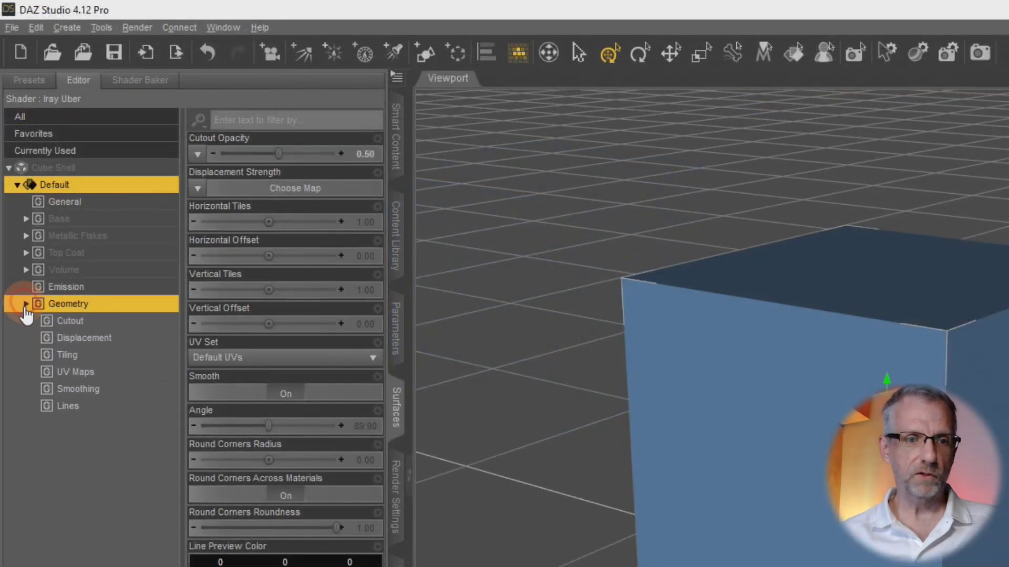
click(105, 324)
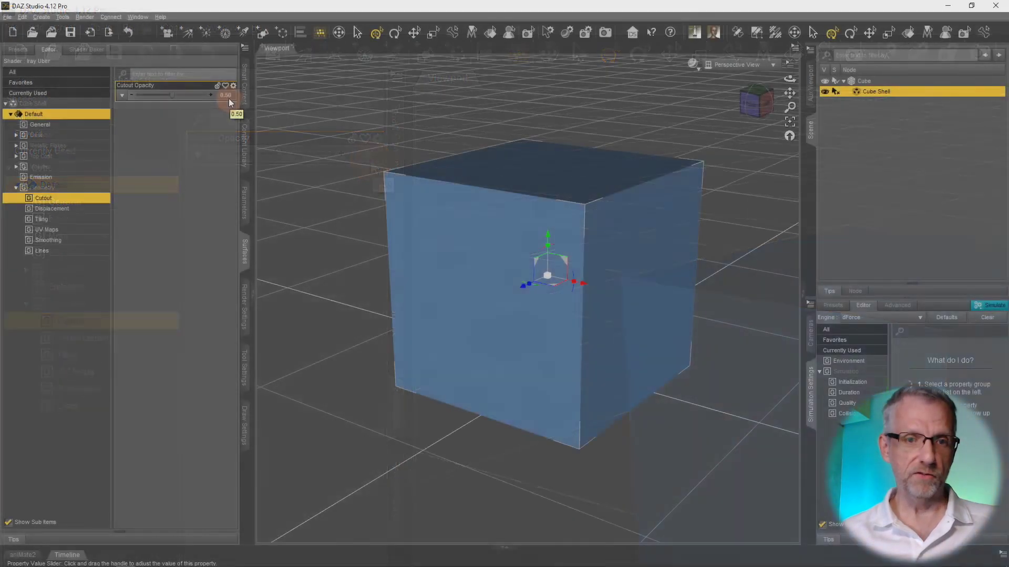
click(370, 159)
text(0)
key(Return)
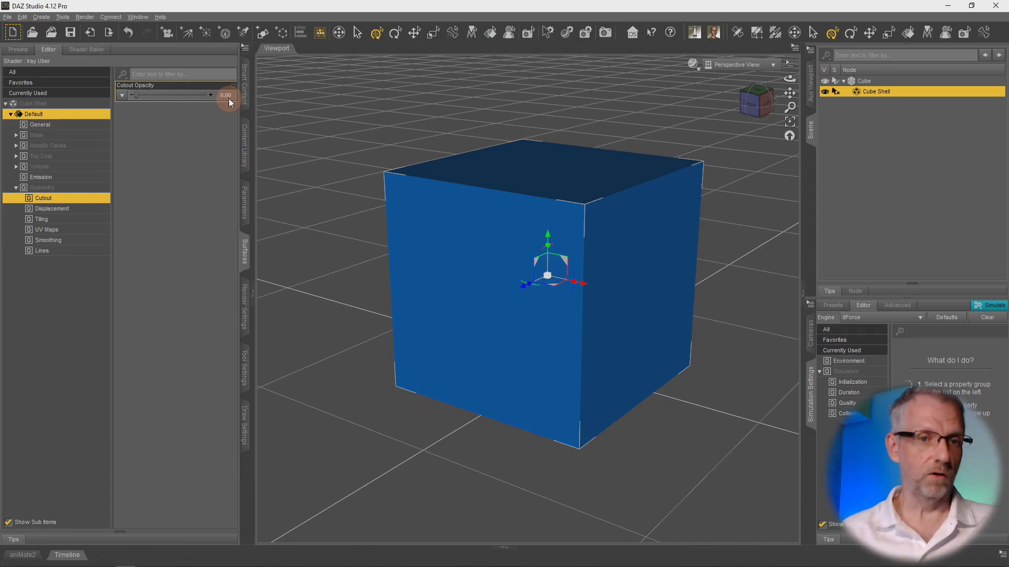
click(227, 96)
text(1)
key(Return)
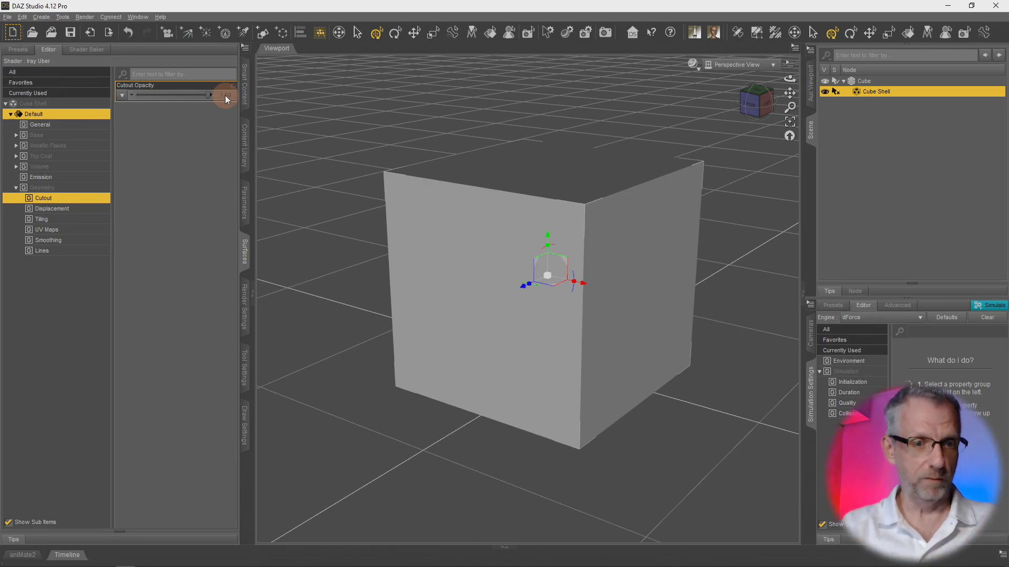
Step: Change the shell's diffuse Base Color to the basic yellow with RGB values 255, 255, 0
click(17, 136)
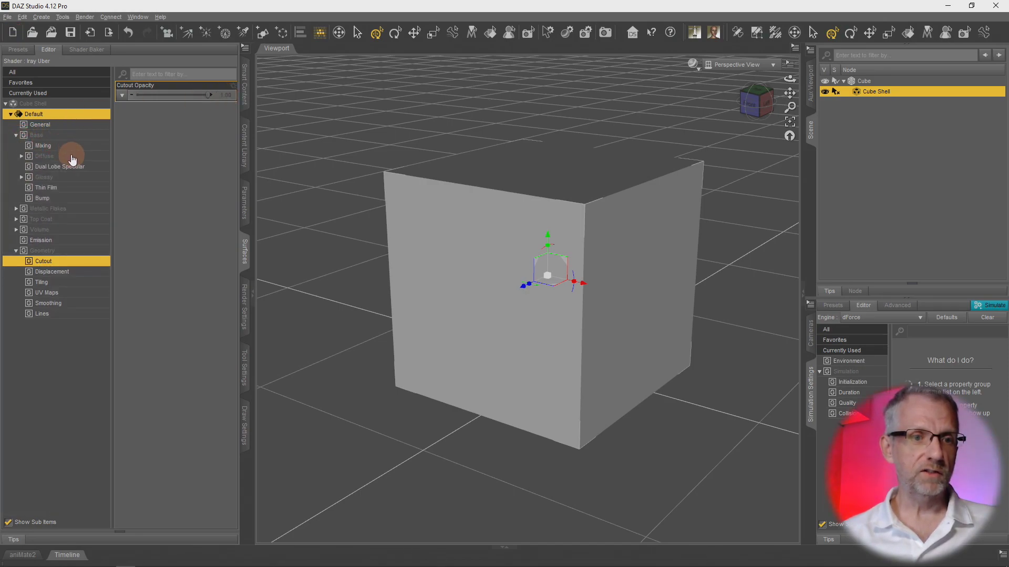
click(74, 158)
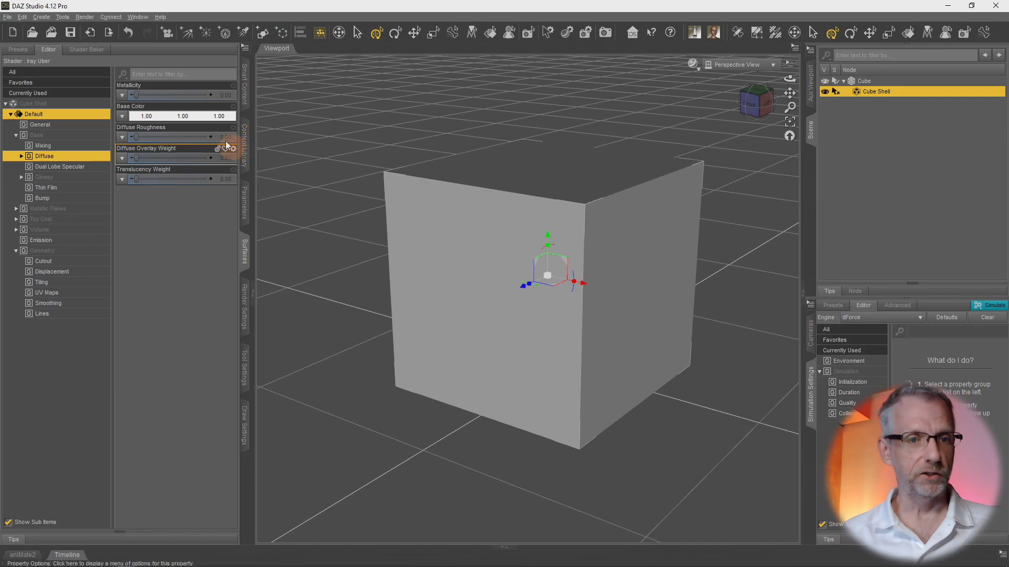
click(170, 117)
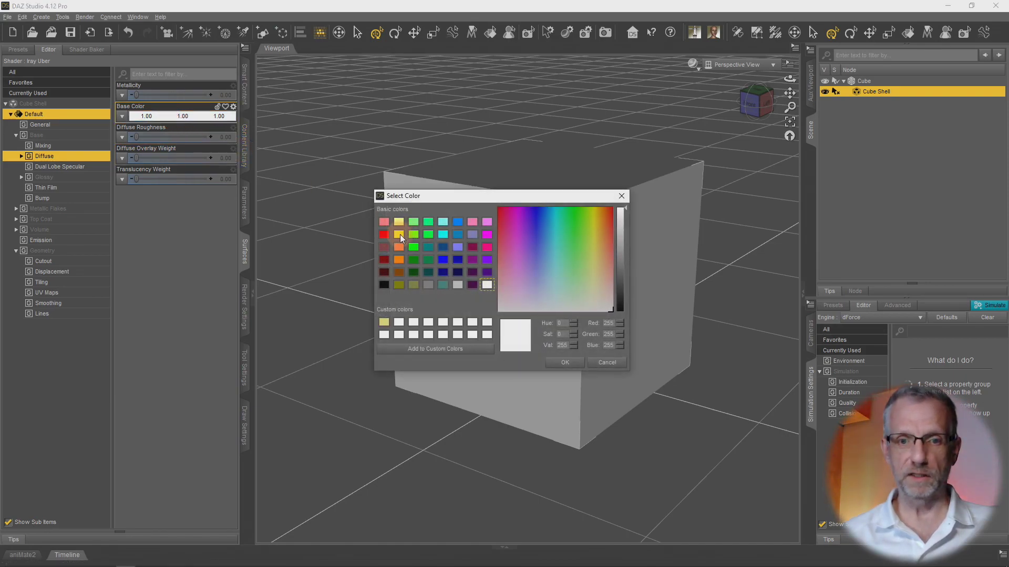
click(400, 234)
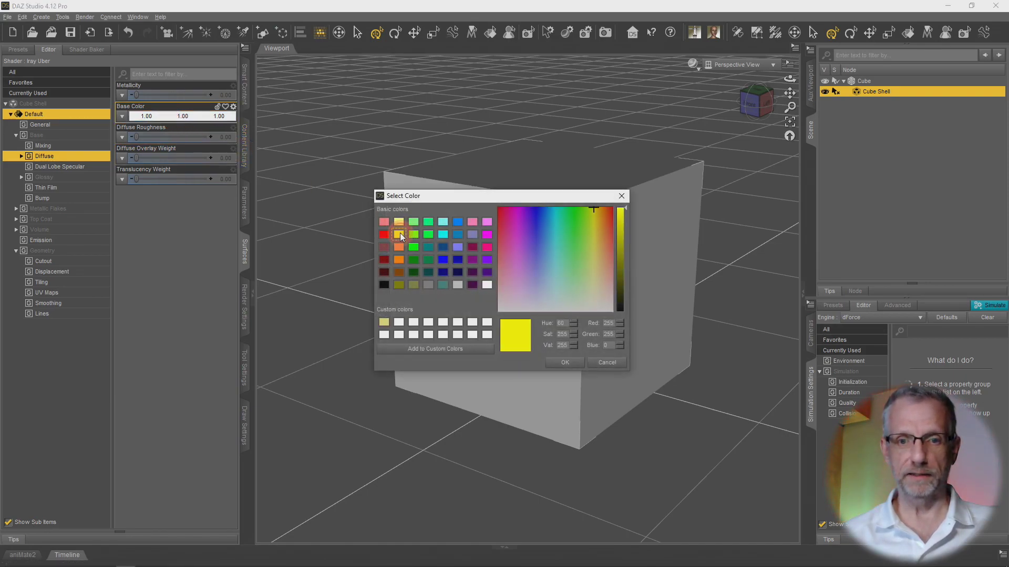
click(563, 364)
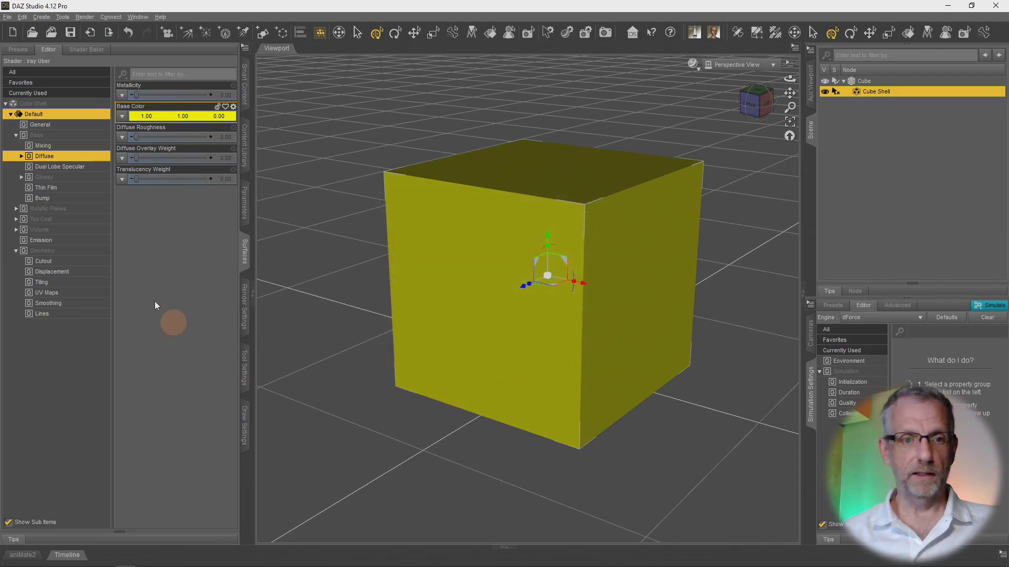
Step: Lower the shell's Cutout Opacity to about 0.49 so the yellow blends with the blue cube
click(74, 252)
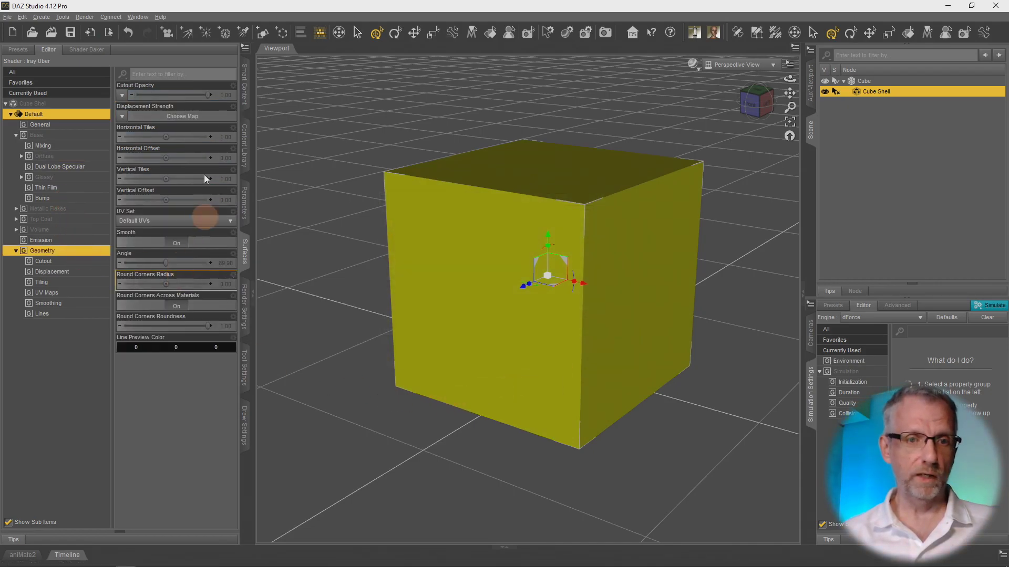
click(65, 261)
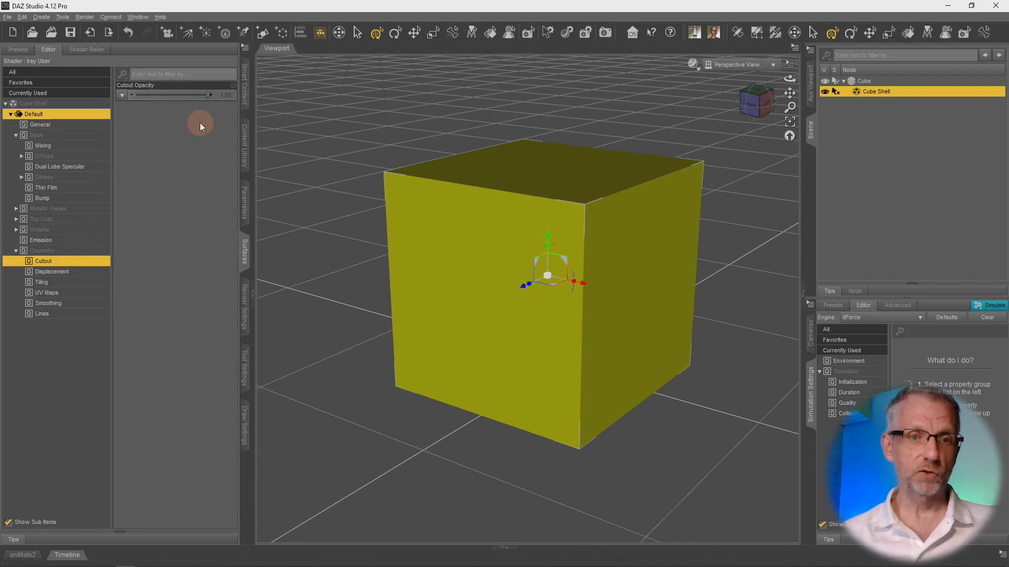
drag(209, 97, 171, 139)
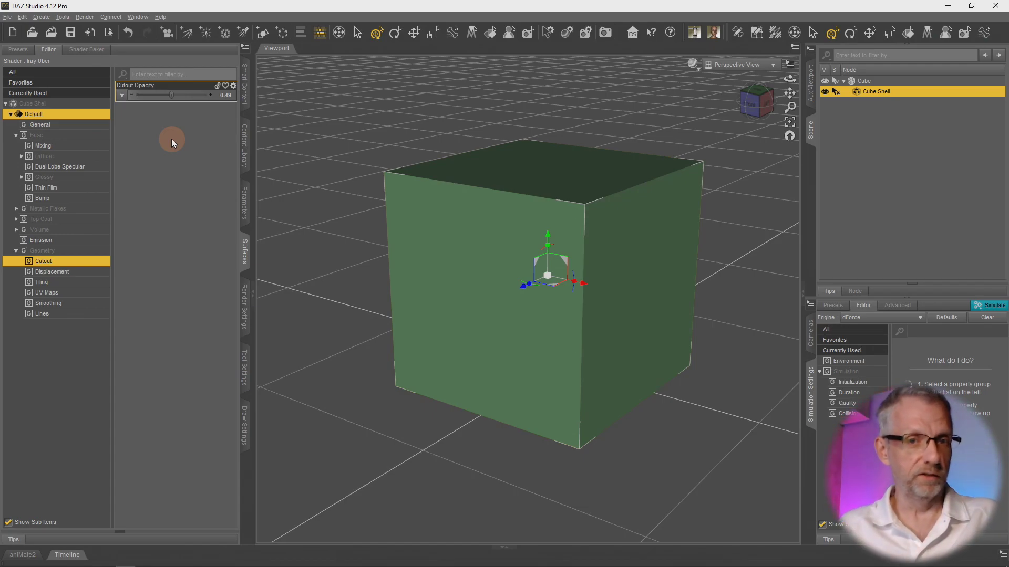
Step: Delete the Cube together with its shell from the scene
click(878, 83)
key(Delete)
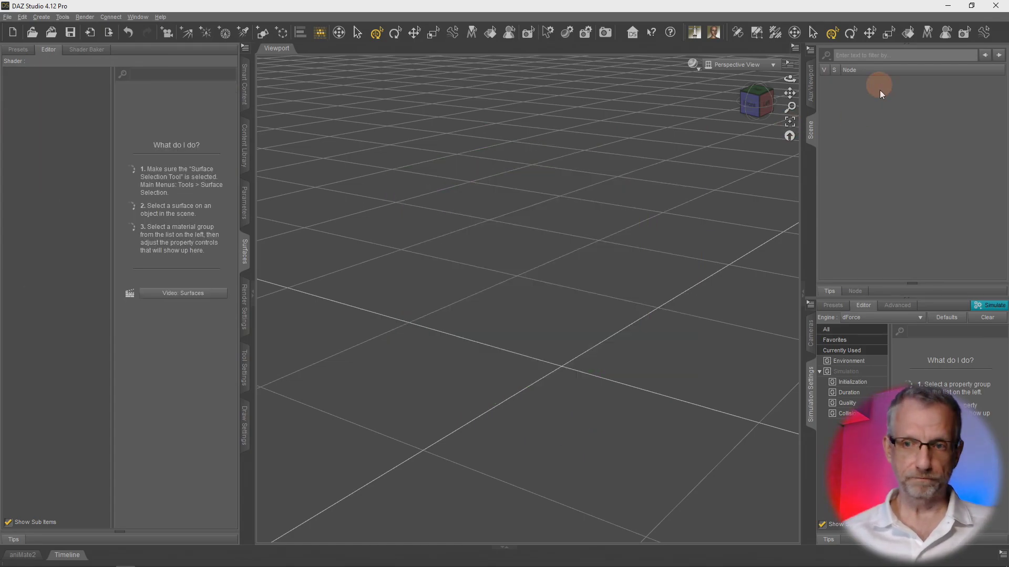
Step: Filter all products in the Smart Content library with "brai" and open the DAZ Brain product
click(243, 92)
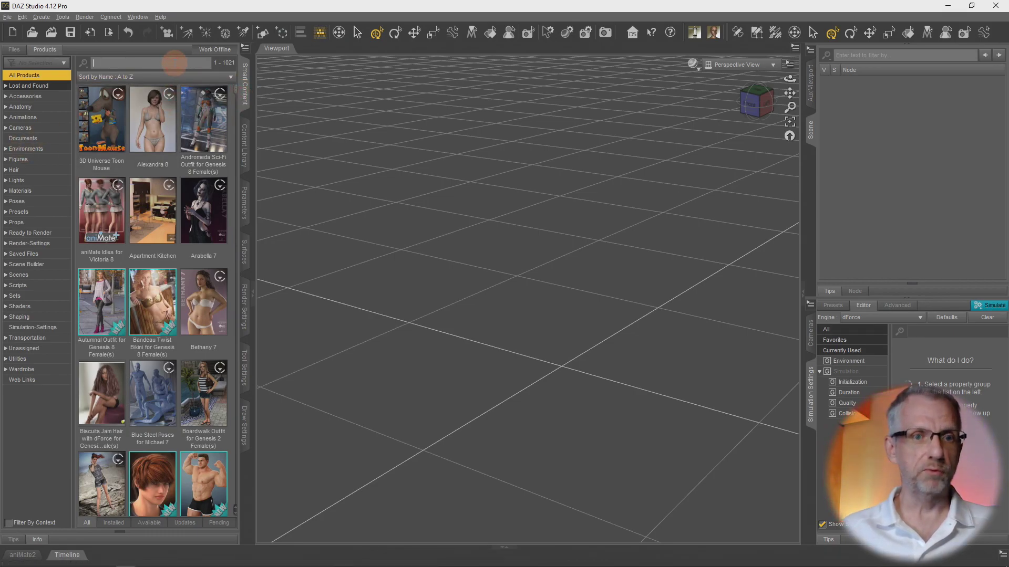
click(174, 63)
text(brian)
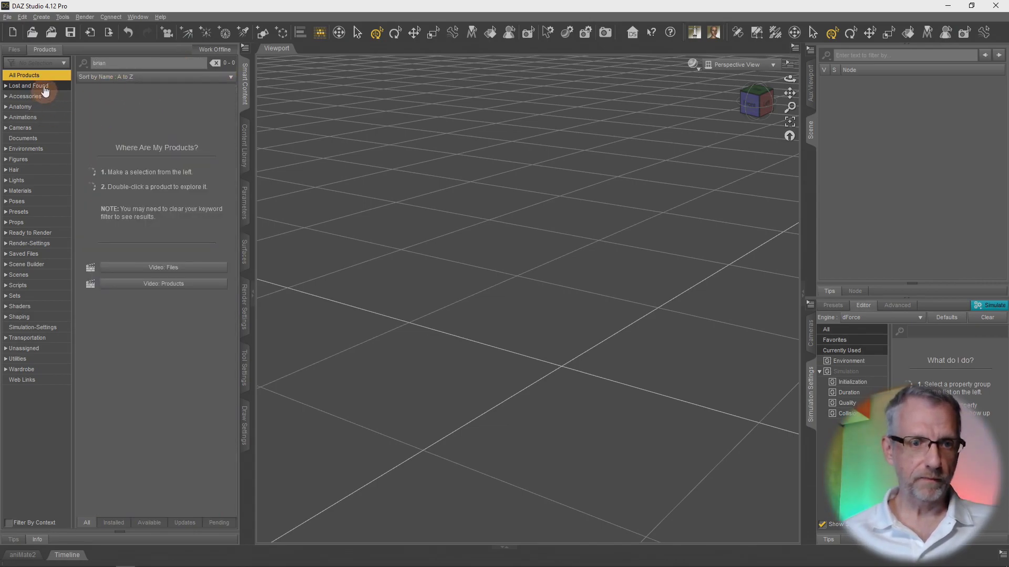
click(48, 86)
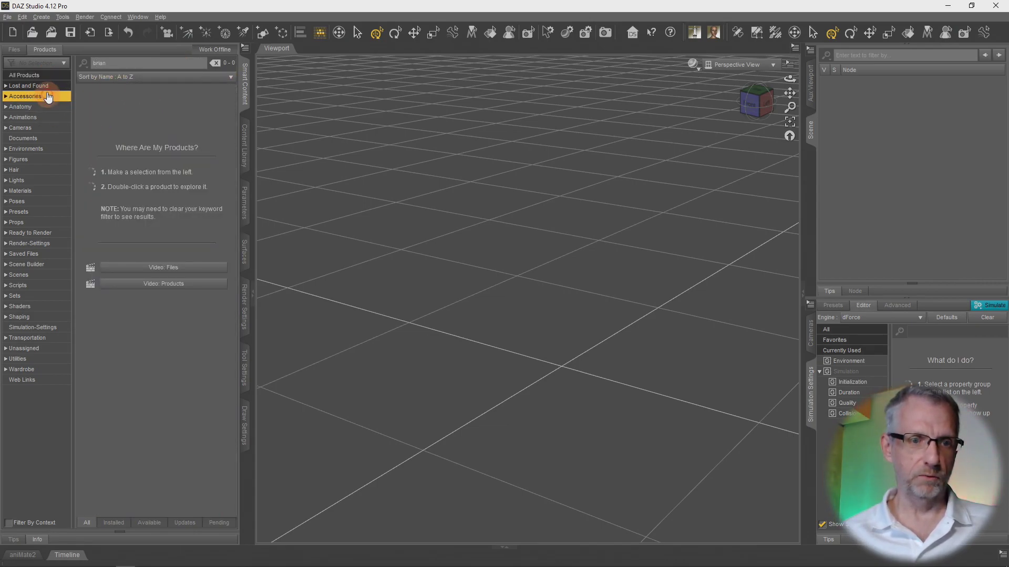
click(24, 75)
click(157, 62)
key(BackSpace)
key(BackSpace)
key(BackSpace)
text(ai)
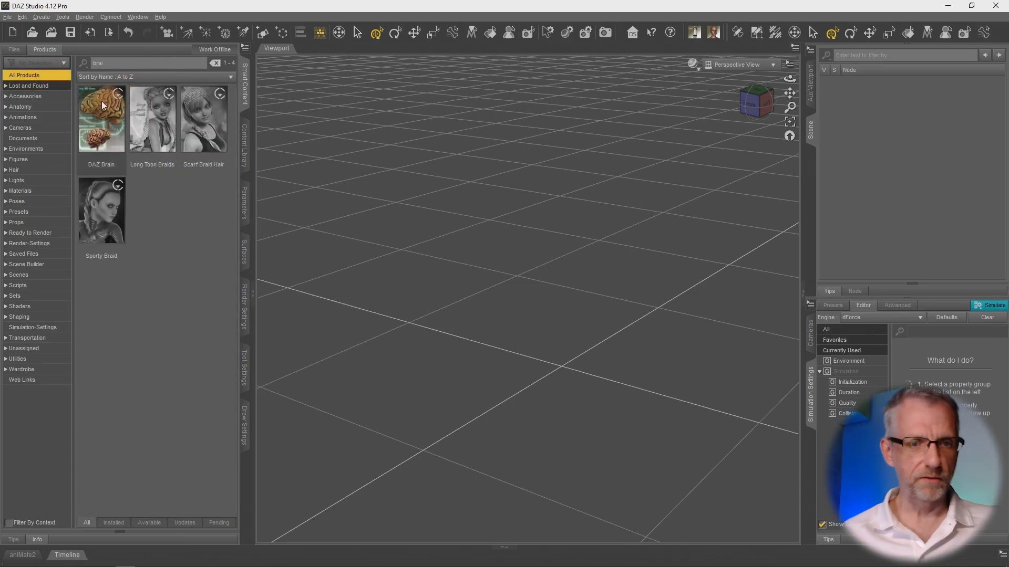
click(96, 118)
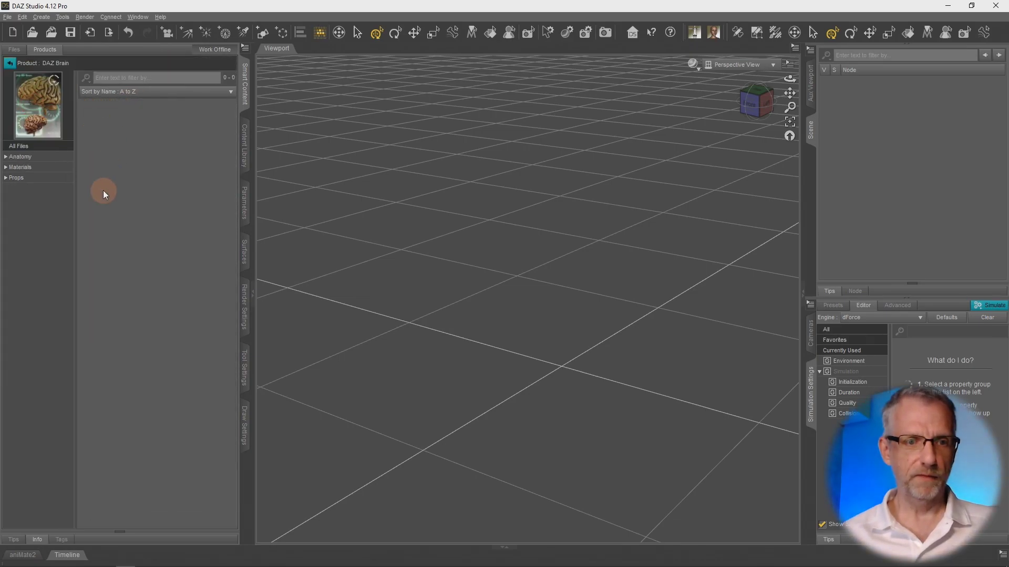
Step: Load the BrainM4 Whole model from the product's Anatomy files and frame it in the viewport
click(31, 159)
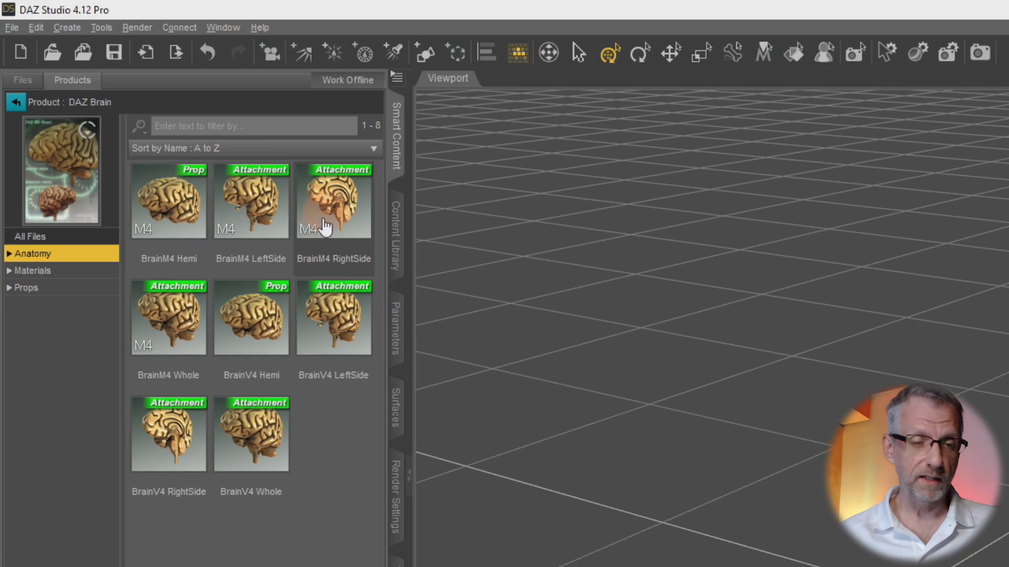
double_click(169, 335)
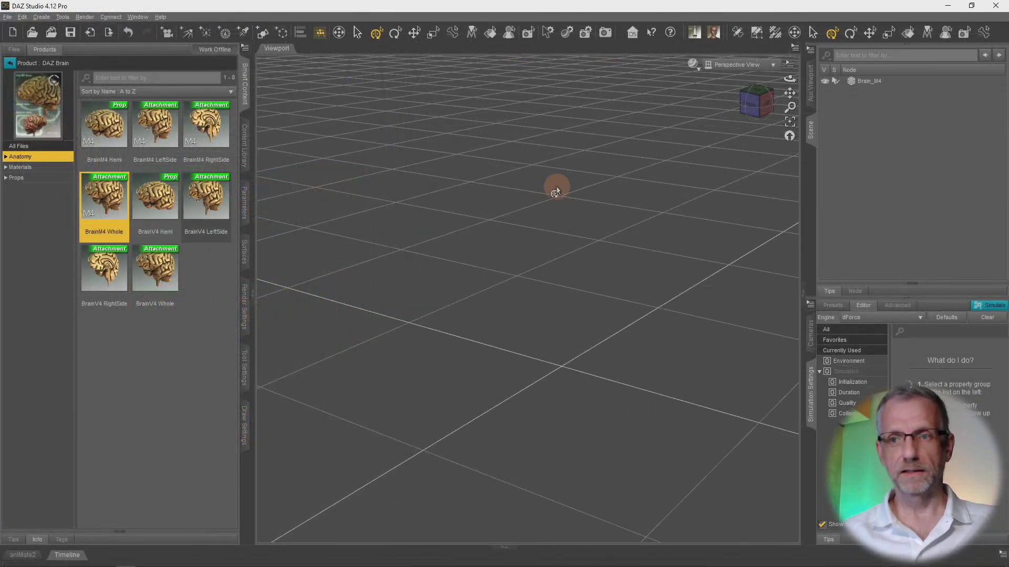
click(875, 82)
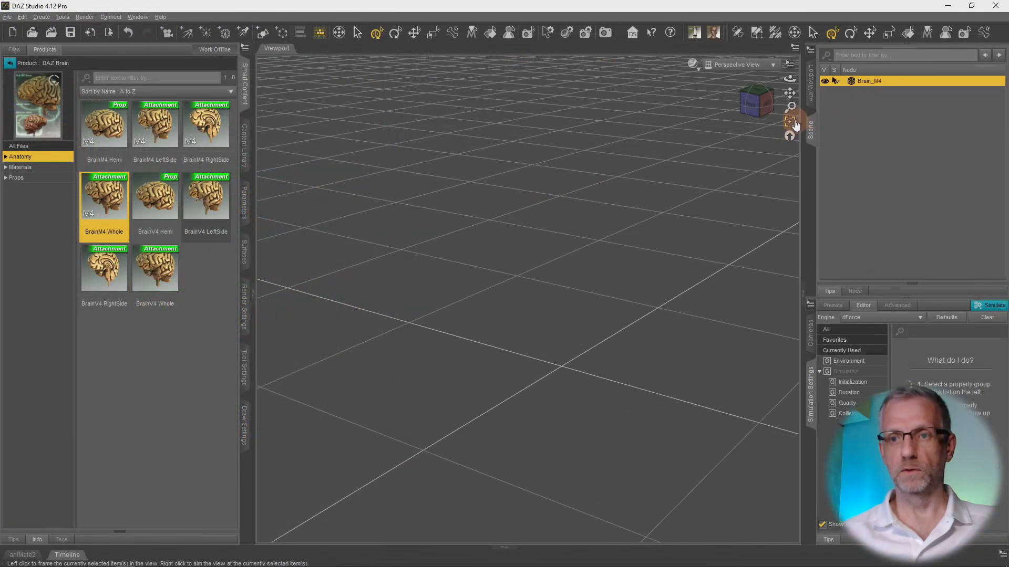
click(790, 122)
mouse_move(691, 215)
mouse_down()
mouse_move(671, 210)
mouse_move(692, 221)
mouse_up()
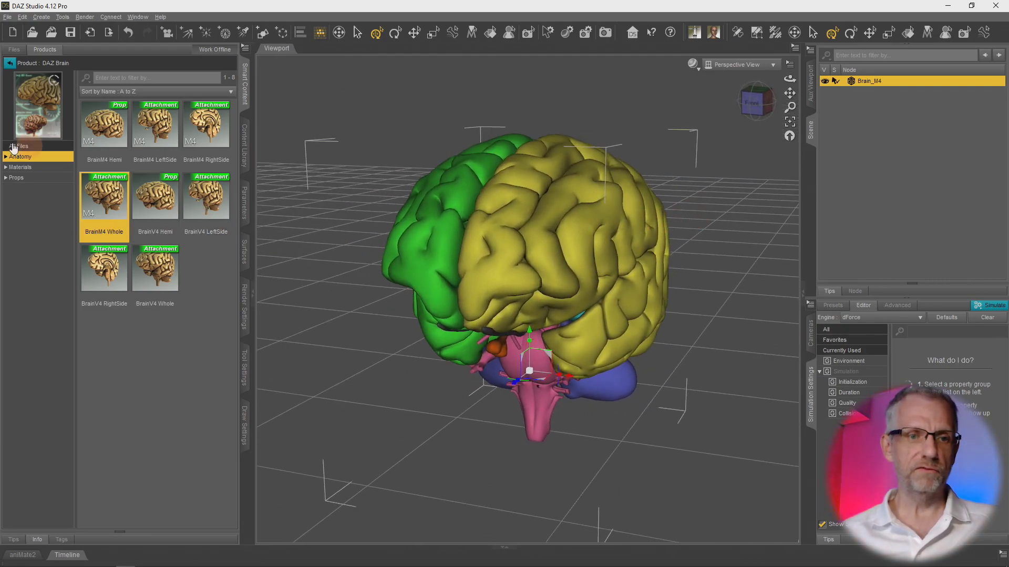
Step: Preview the DAZ Brain material presets and apply Brain Healthy to the Brain_M4 model
click(38, 168)
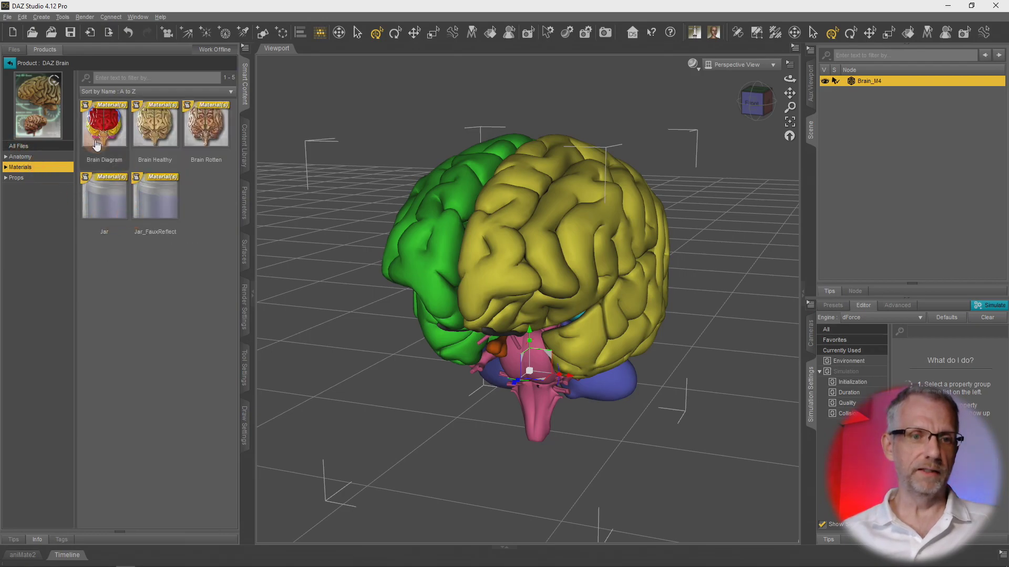
mouse_move(97, 143)
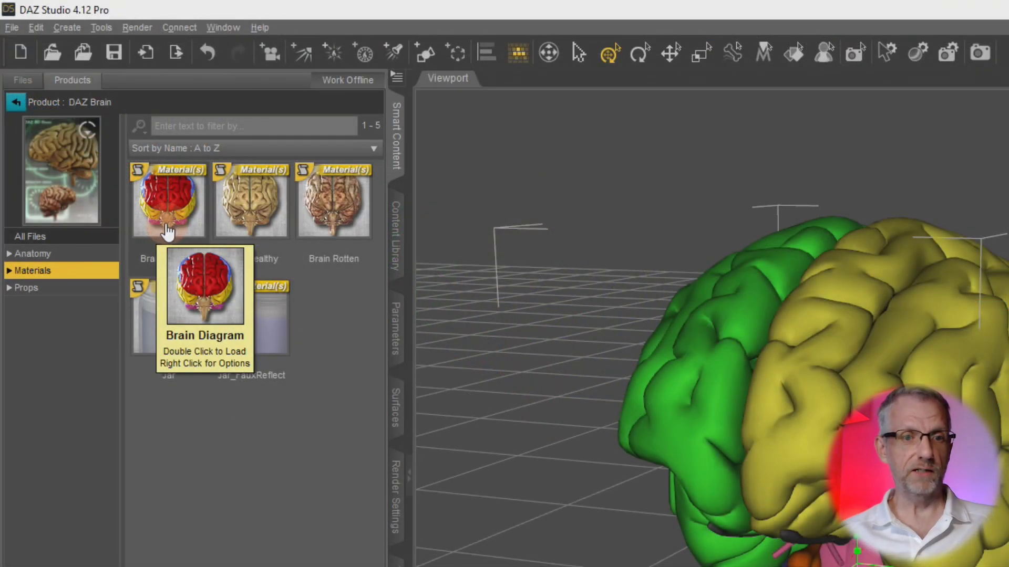
mouse_move(269, 244)
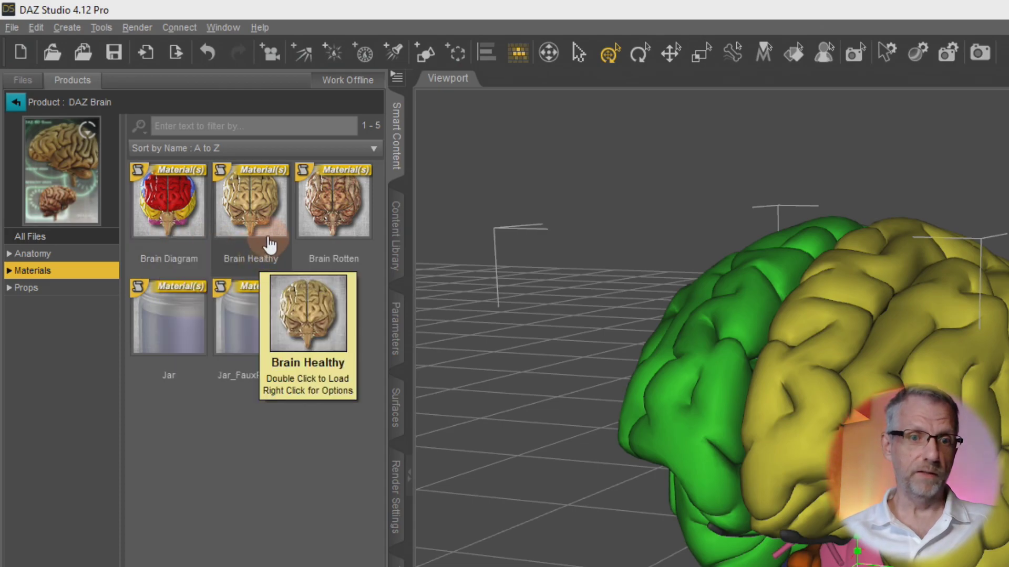
mouse_move(323, 235)
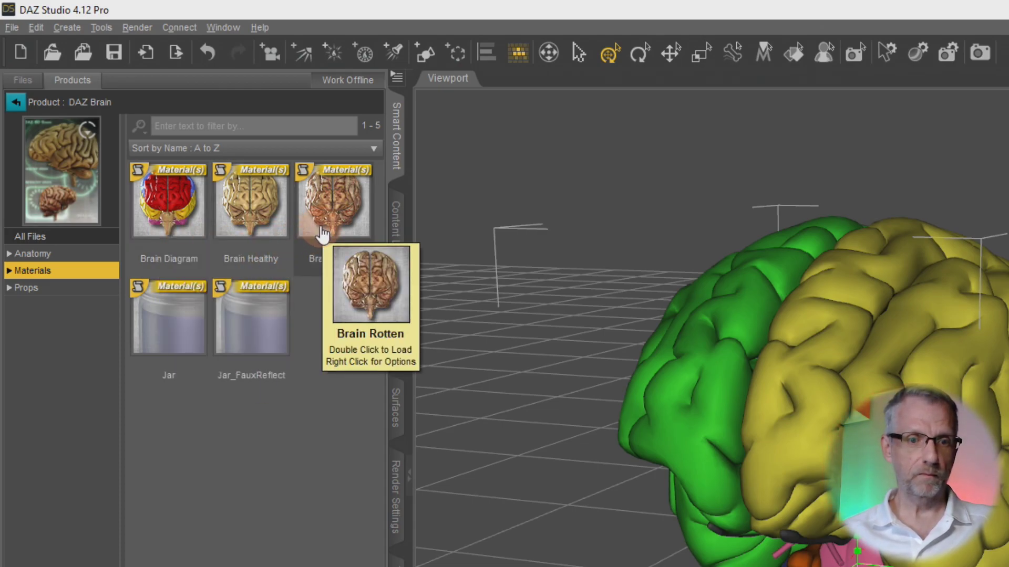
mouse_move(281, 318)
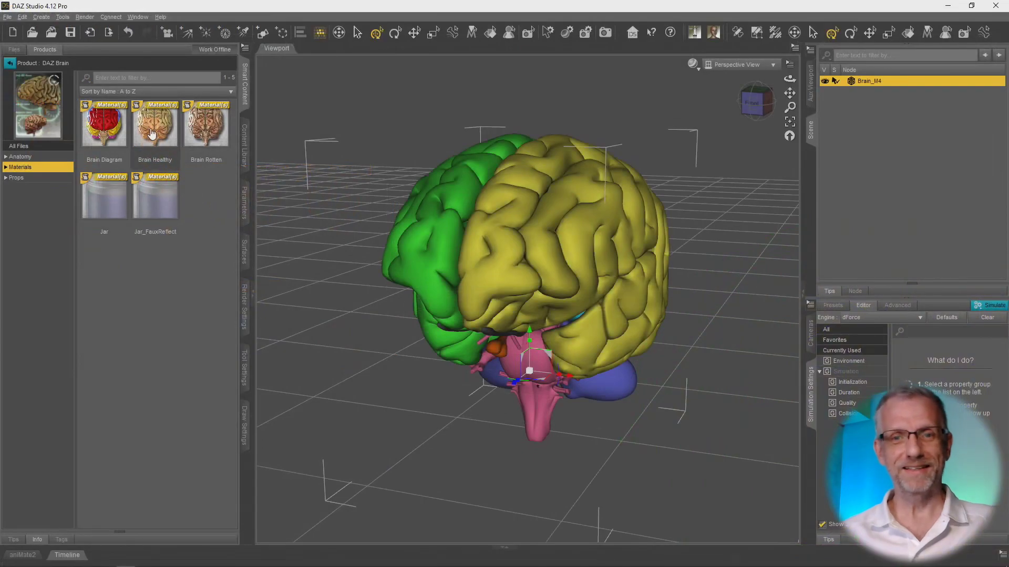
mouse_move(151, 133)
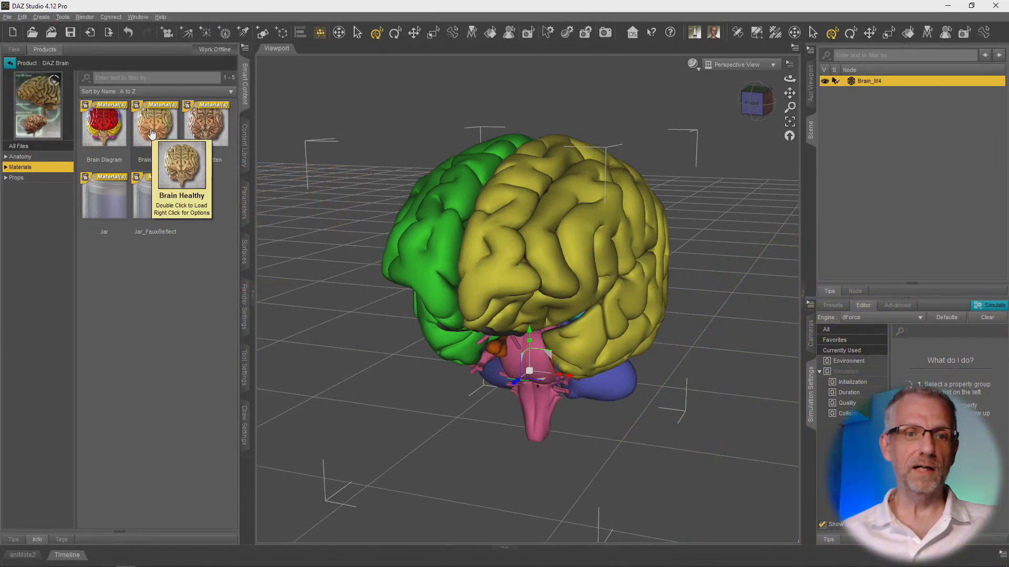
double_click(151, 134)
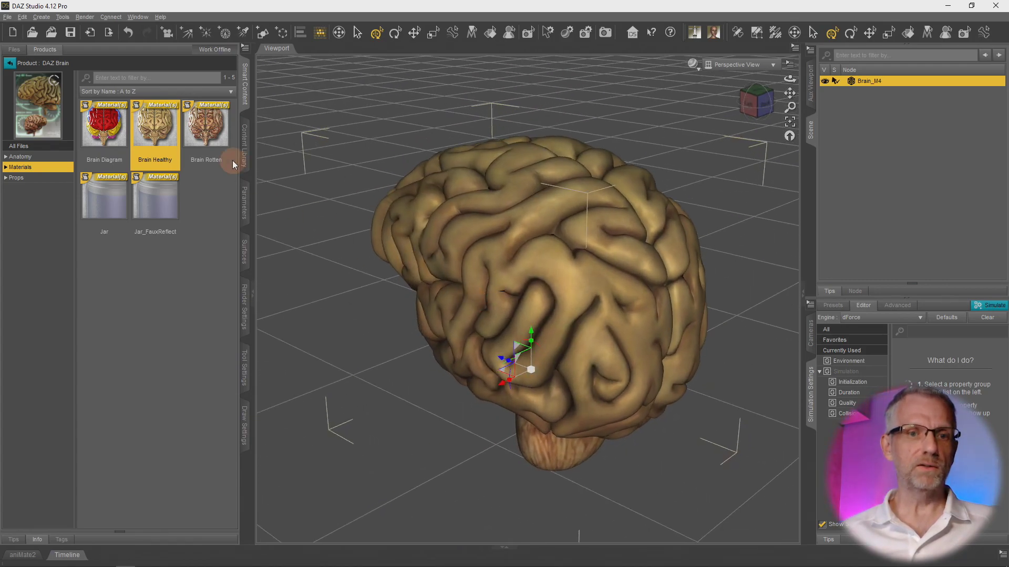
Step: Apply the Brain Rotten material to Brain_M4 for comparison and switch back to Brain Healthy
double_click(213, 135)
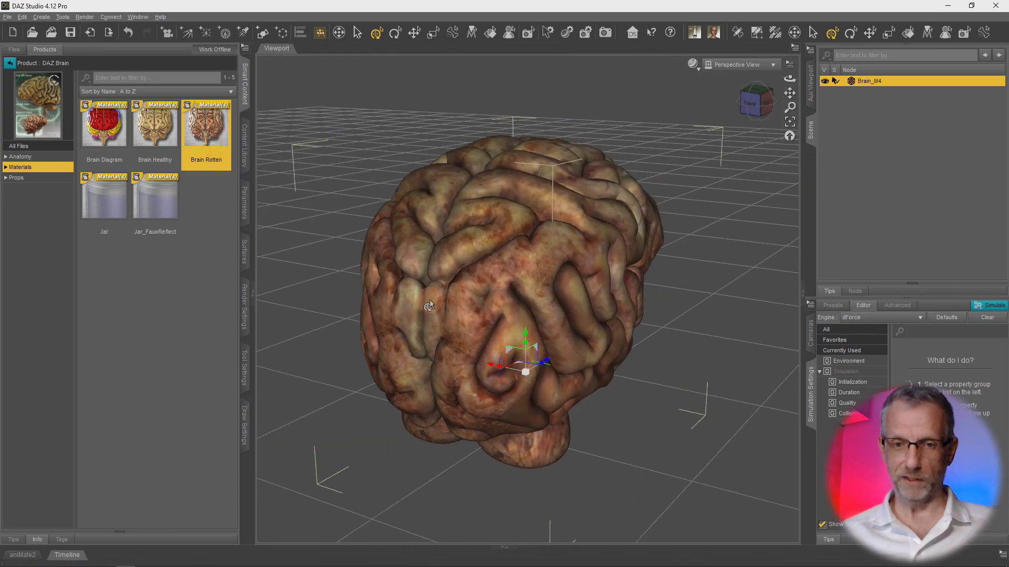
mouse_move(349, 361)
mouse_down()
mouse_move(359, 364)
mouse_move(348, 357)
mouse_move(350, 367)
mouse_up()
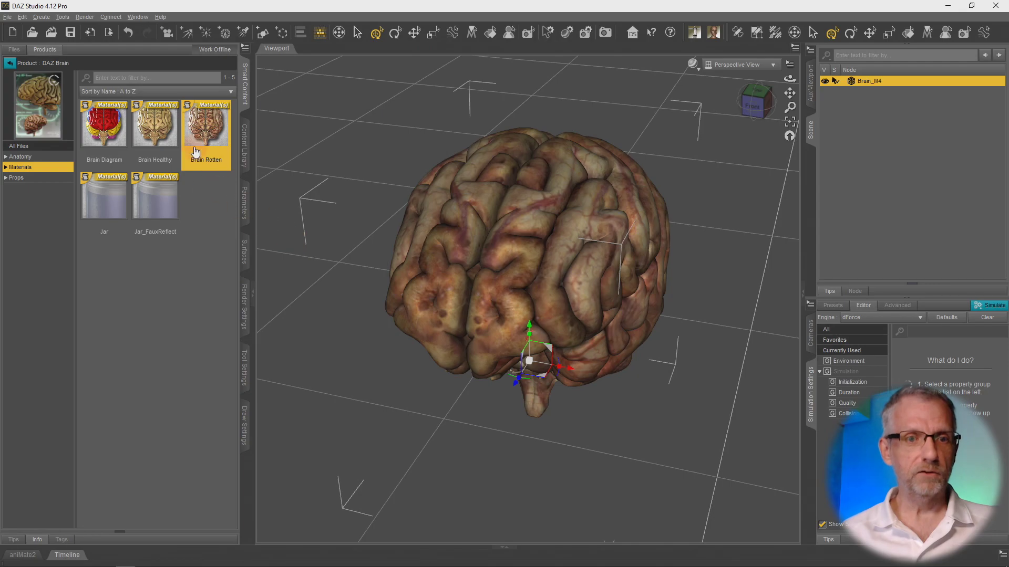
double_click(164, 138)
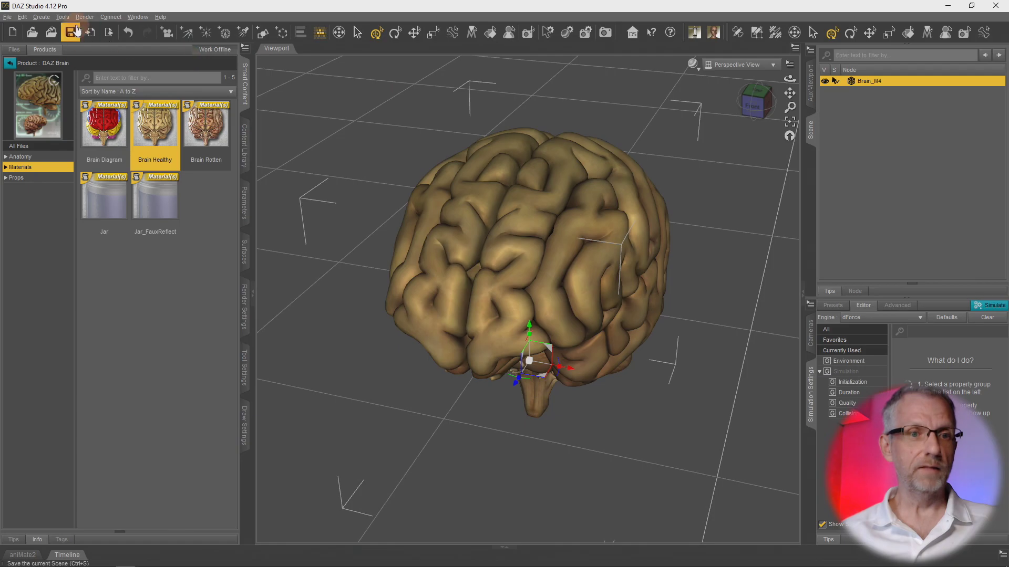
Step: Create a geometry shell for Brain_M4 and set the shell's mesh Offset Distance to 0 cm
click(48, 14)
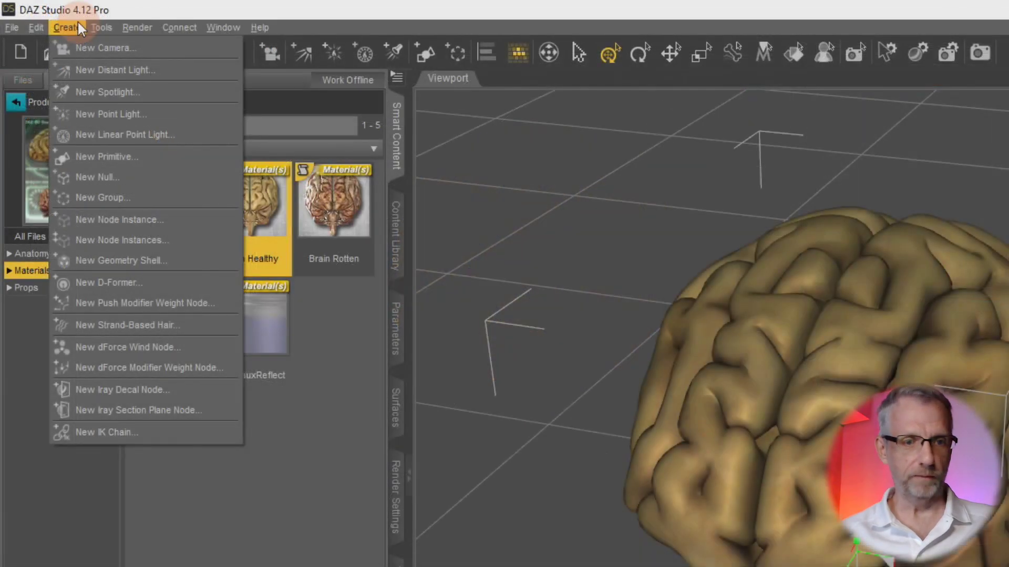
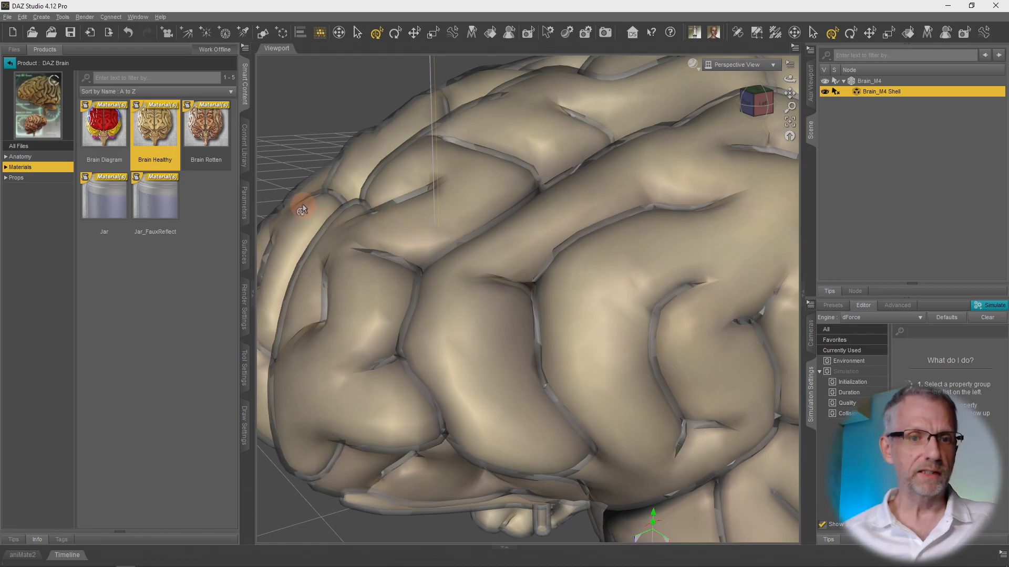
click(245, 210)
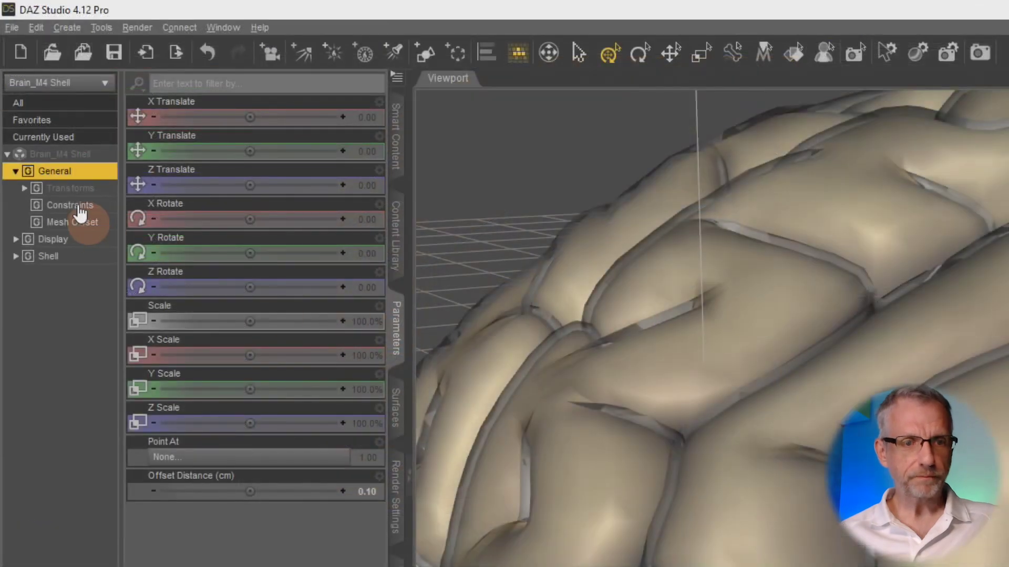
click(86, 223)
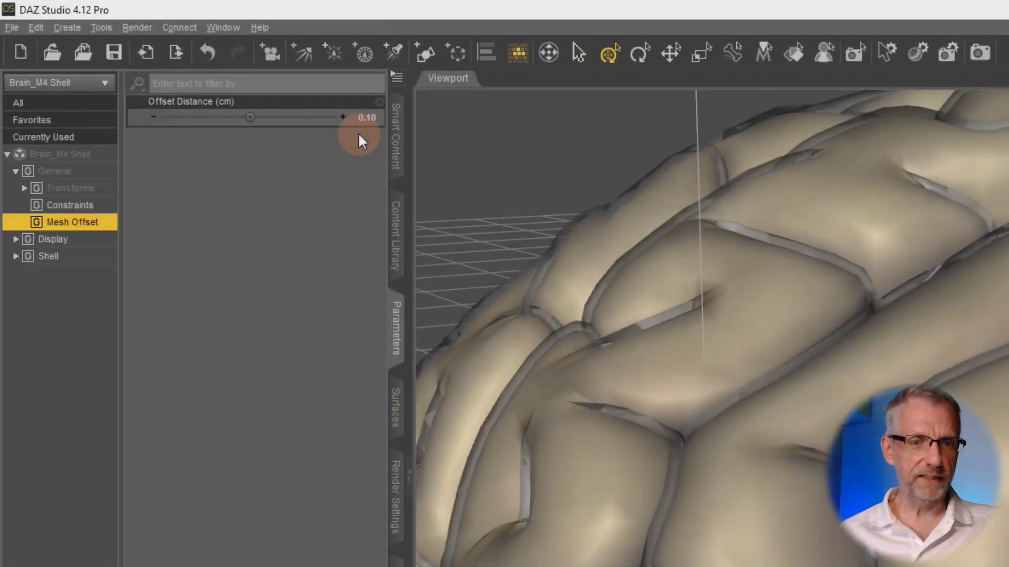
click(363, 116)
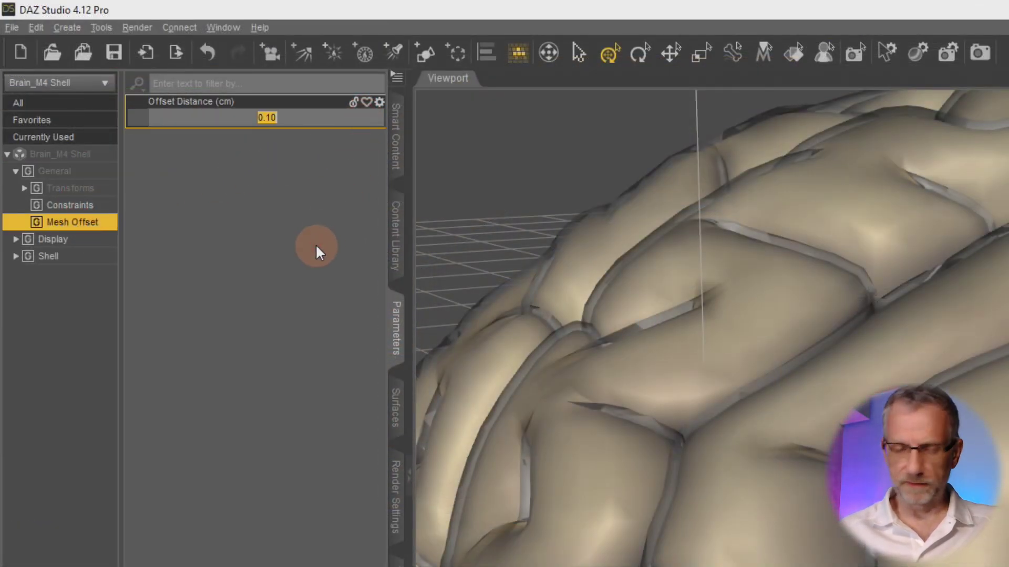
text(0)
key(Return)
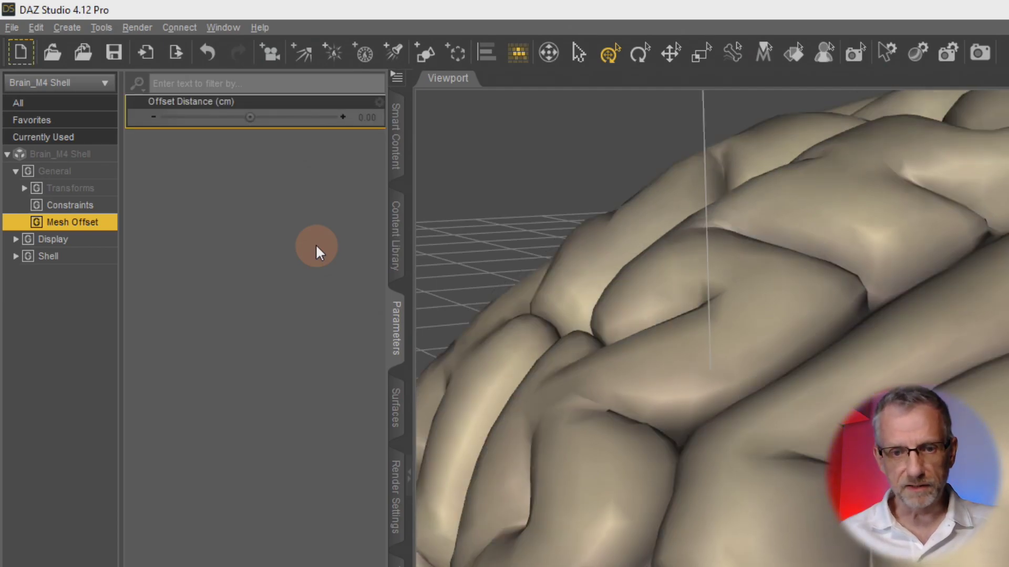
Step: Try an Offset Distance of 0.001 cm on the Brain_M4 Shell and reduce it further to 0.0001 cm
mouse_move(574, 372)
alt+mouse_down()
mouse_move(608, 378)
mouse_move(570, 380)
mouse_move(581, 382)
mouse_move(572, 367)
mouse_move(575, 377)
mouse_move(582, 370)
mouse_move(575, 377)
alt+mouse_up()
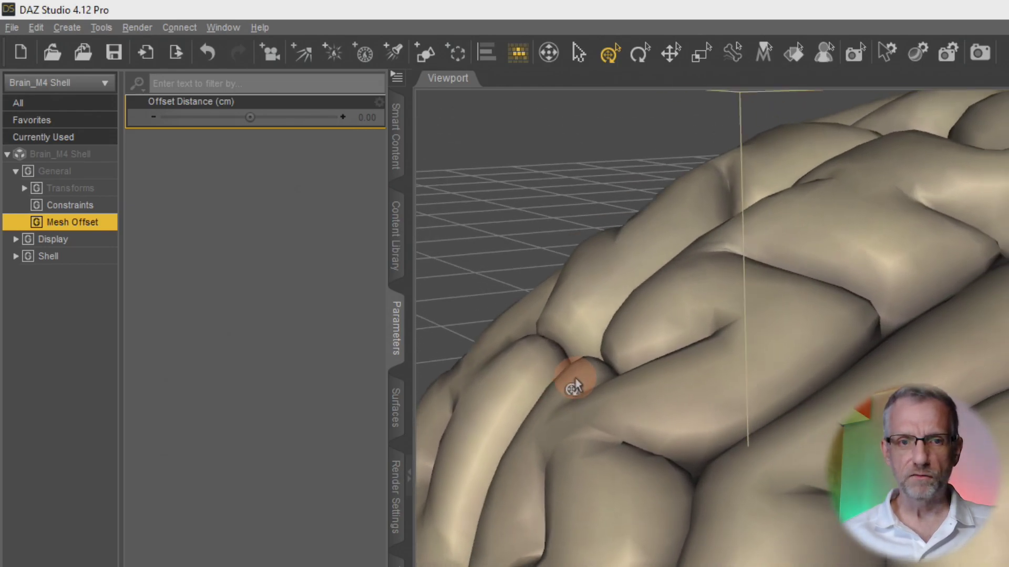
click(374, 122)
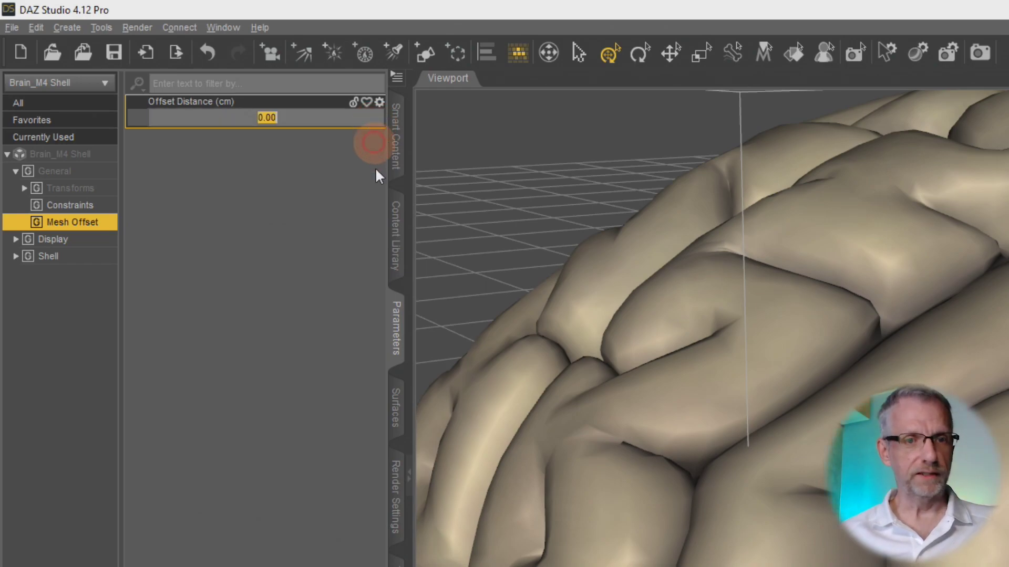
text(0.05)
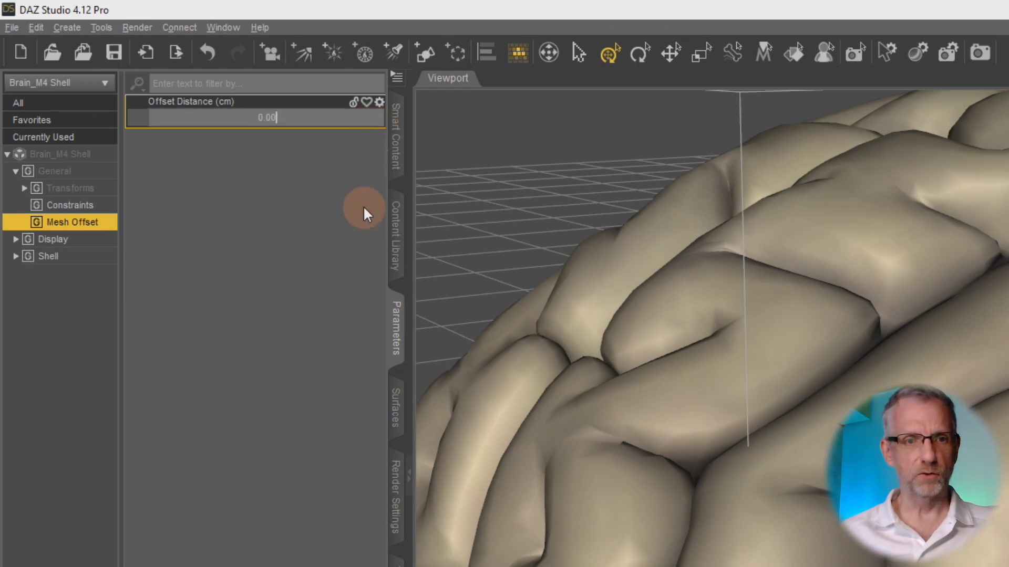
key(Return)
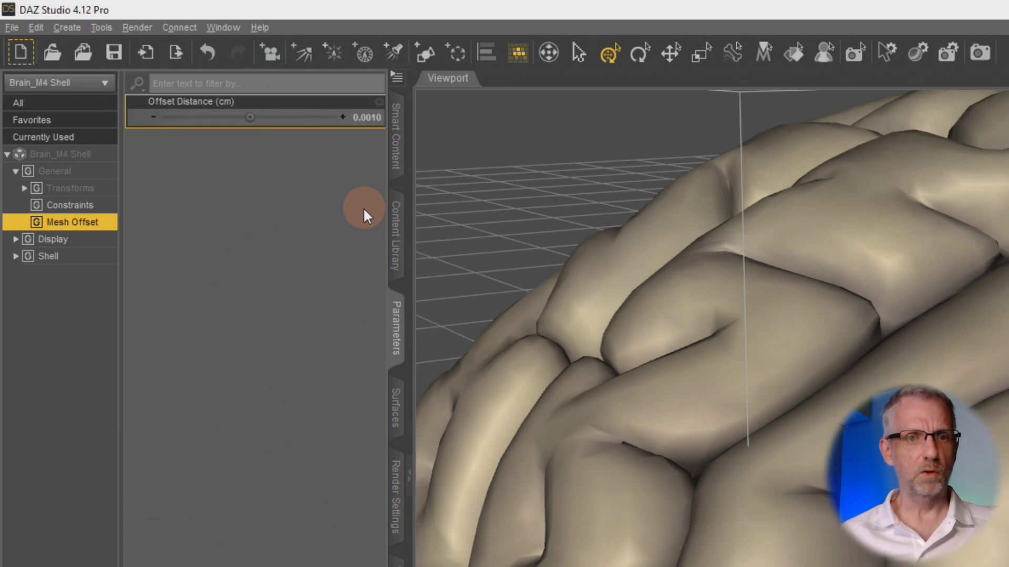
click(370, 120)
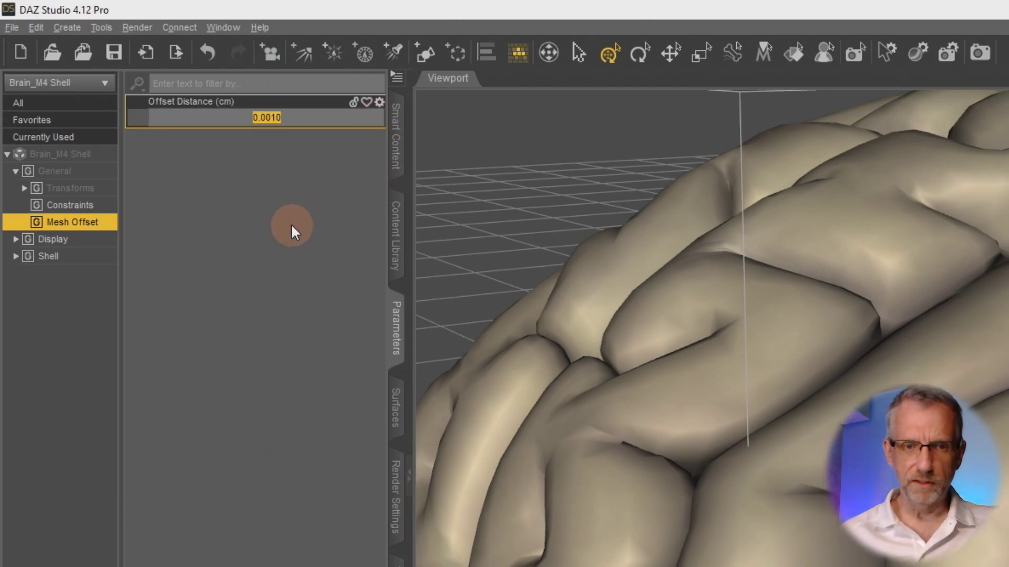
text(0.0001)
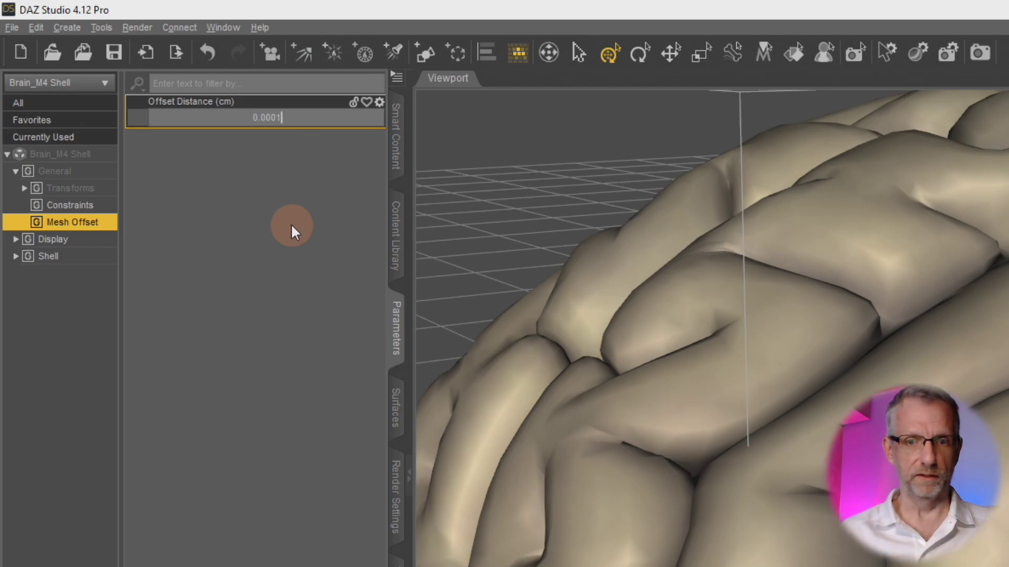
key(Return)
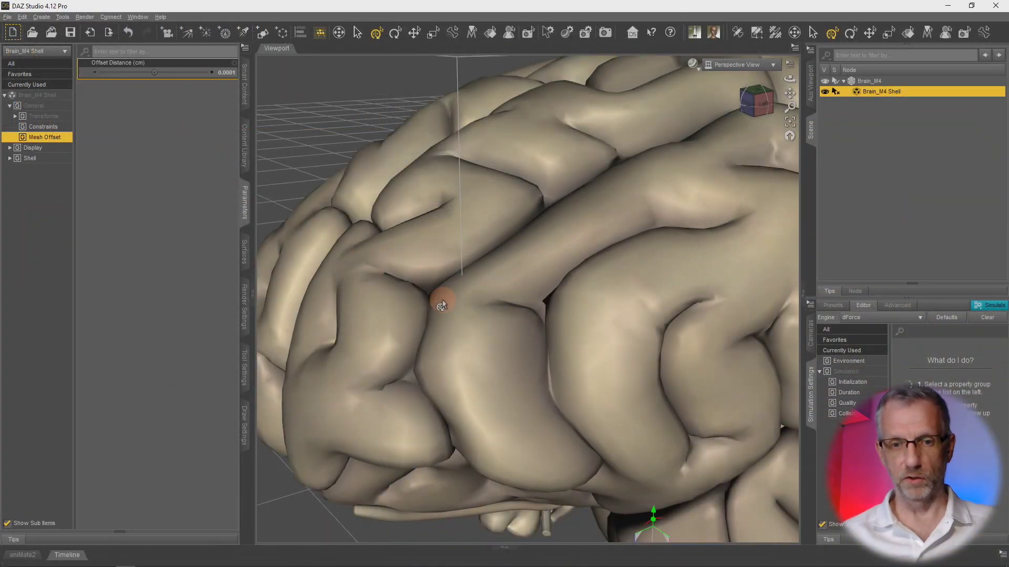
mouse_move(442, 299)
mouse_down()
mouse_move(432, 301)
mouse_move(506, 288)
mouse_up()
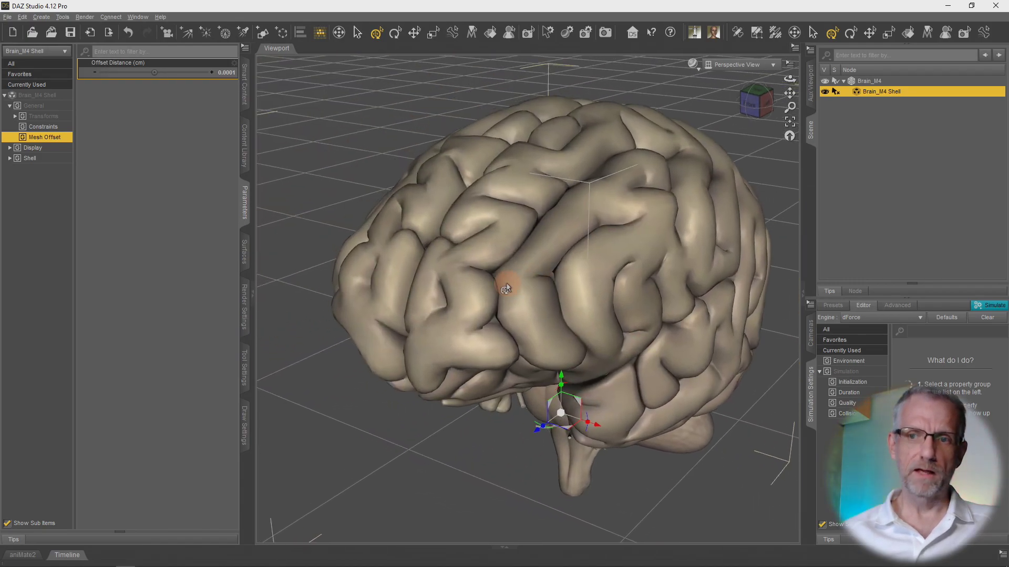
Step: Inspect Brain_M4's surface groups and convert all of its surfaces to the Iray Uber Base shader
click(878, 82)
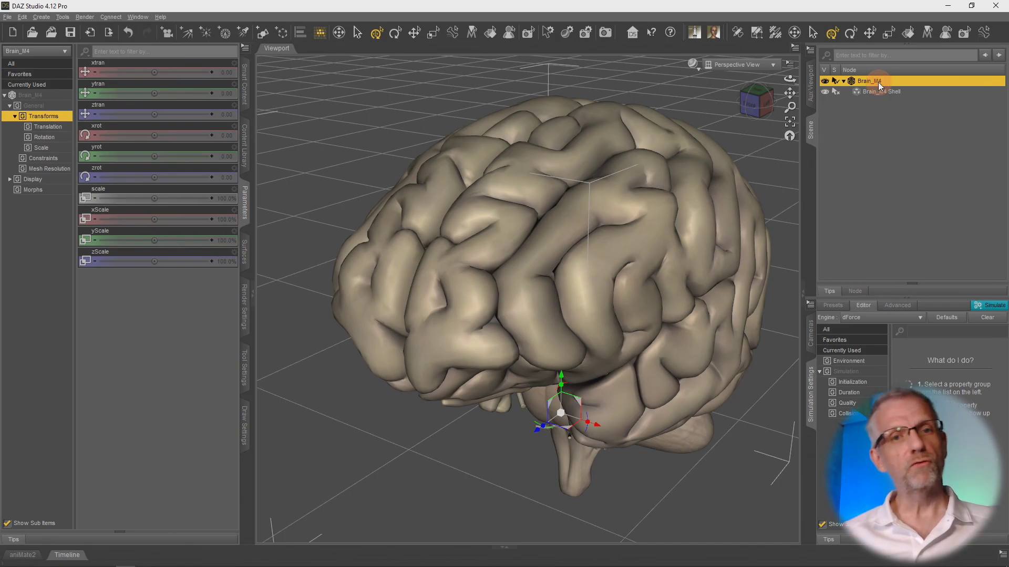
click(245, 255)
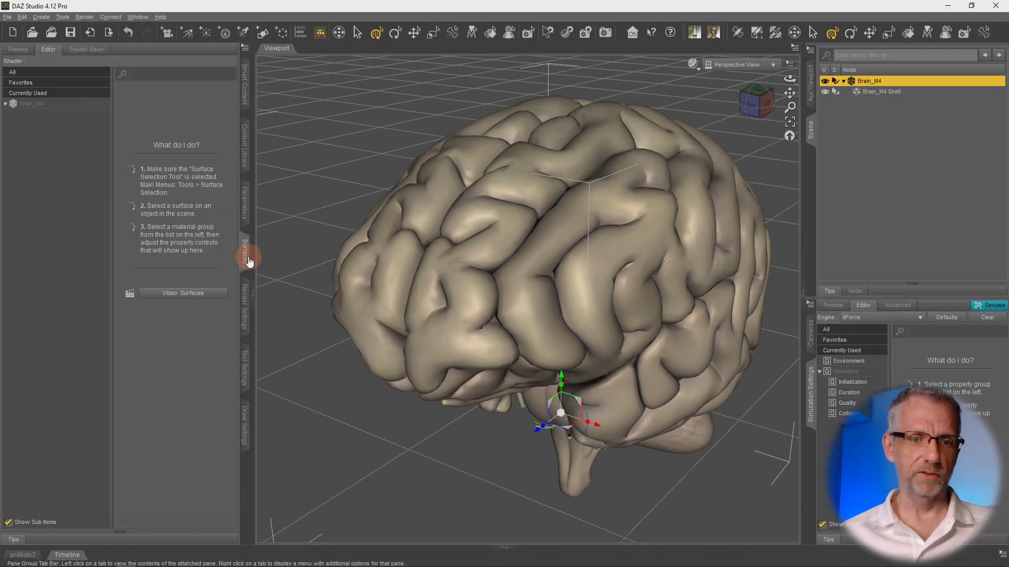
click(72, 106)
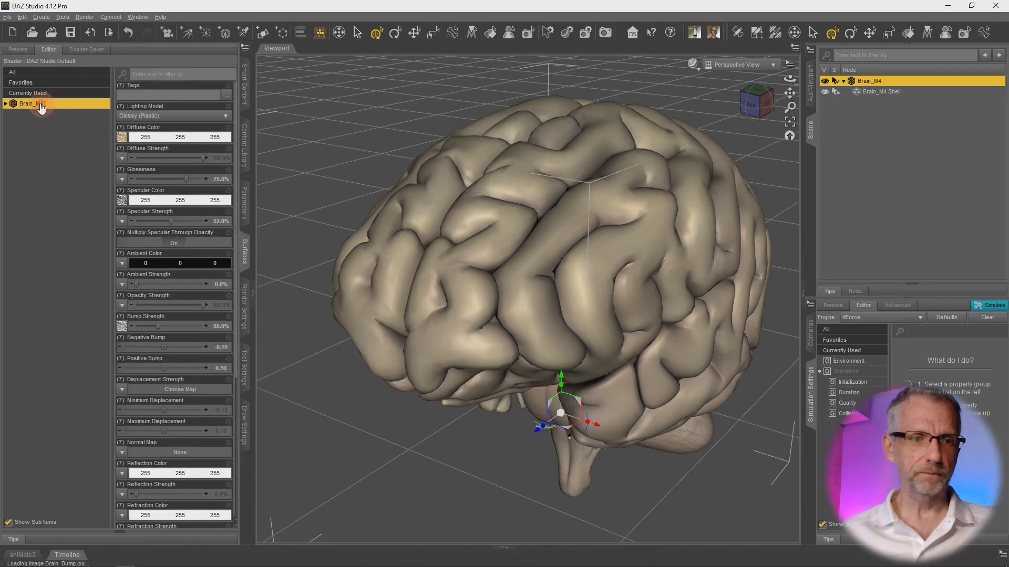
click(5, 105)
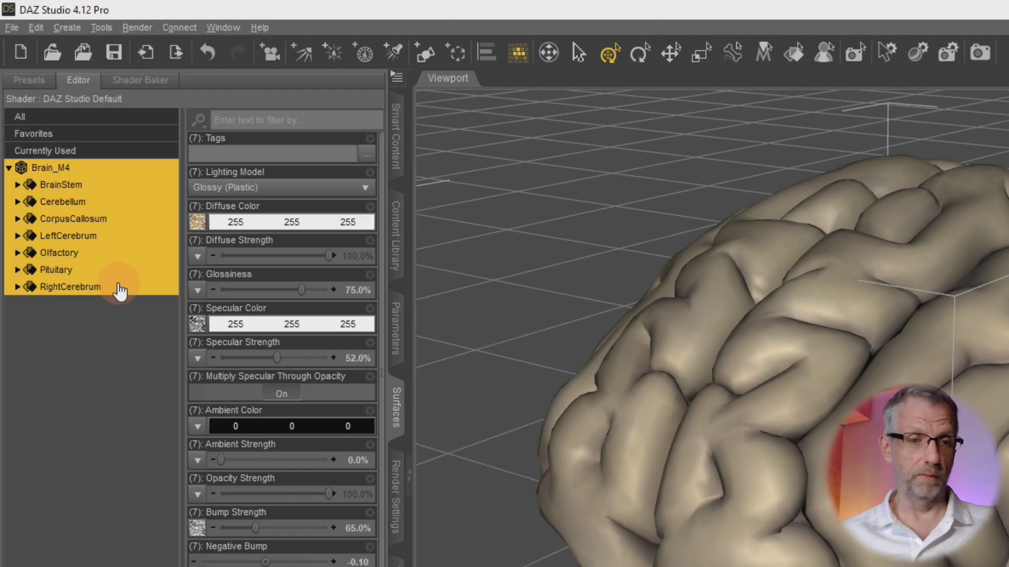
click(27, 187)
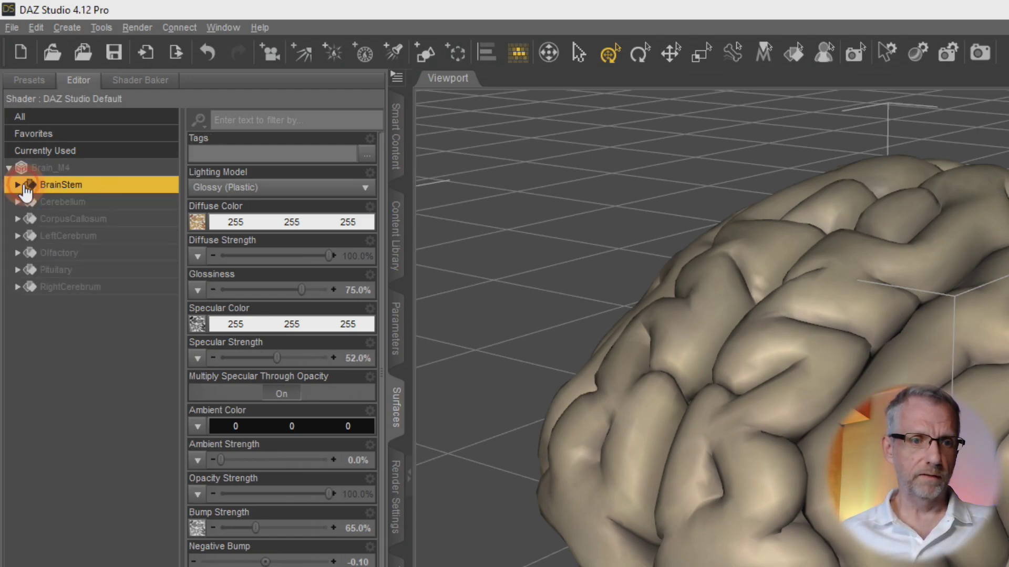
click(18, 185)
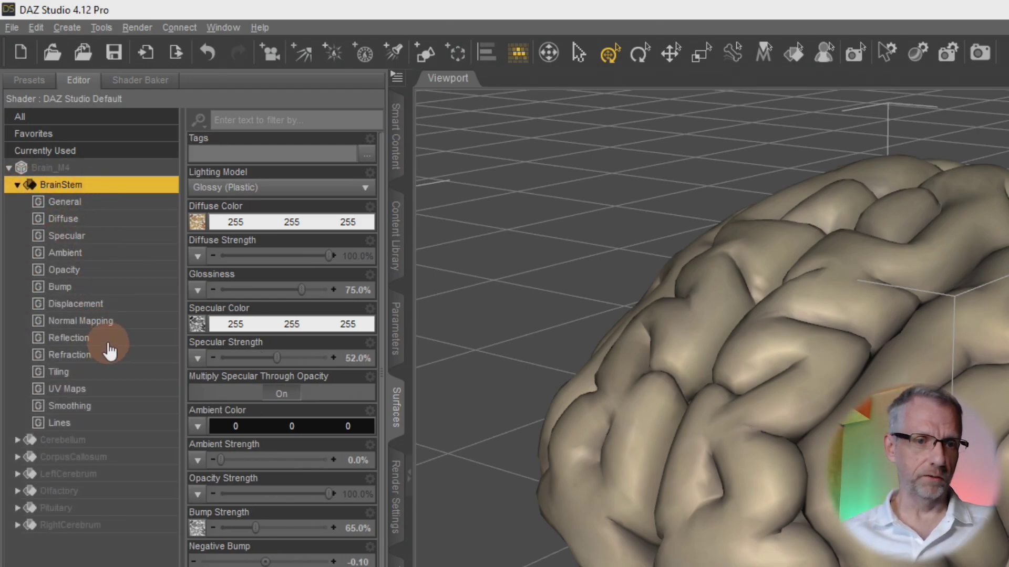
click(21, 187)
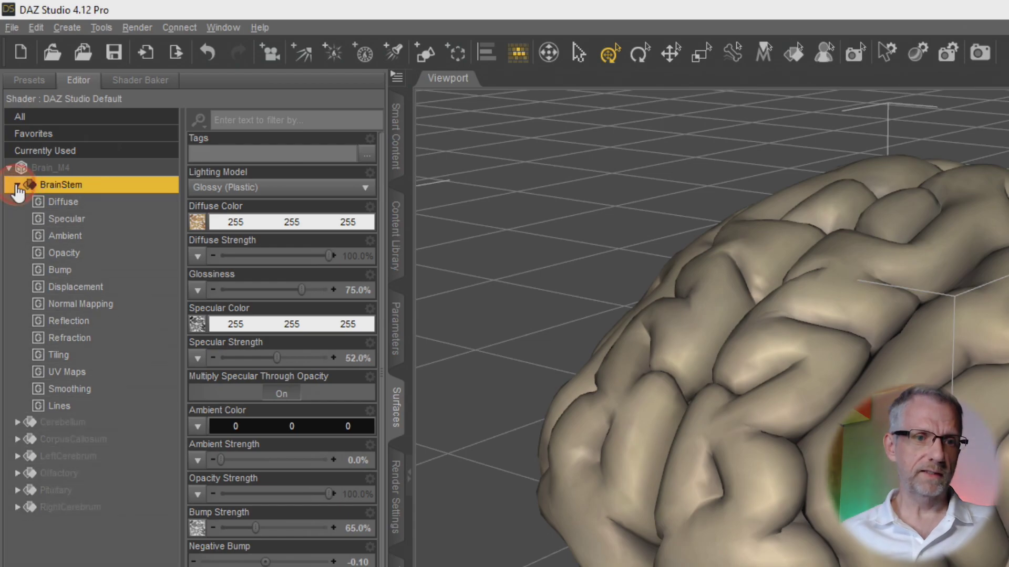
click(81, 167)
click(40, 86)
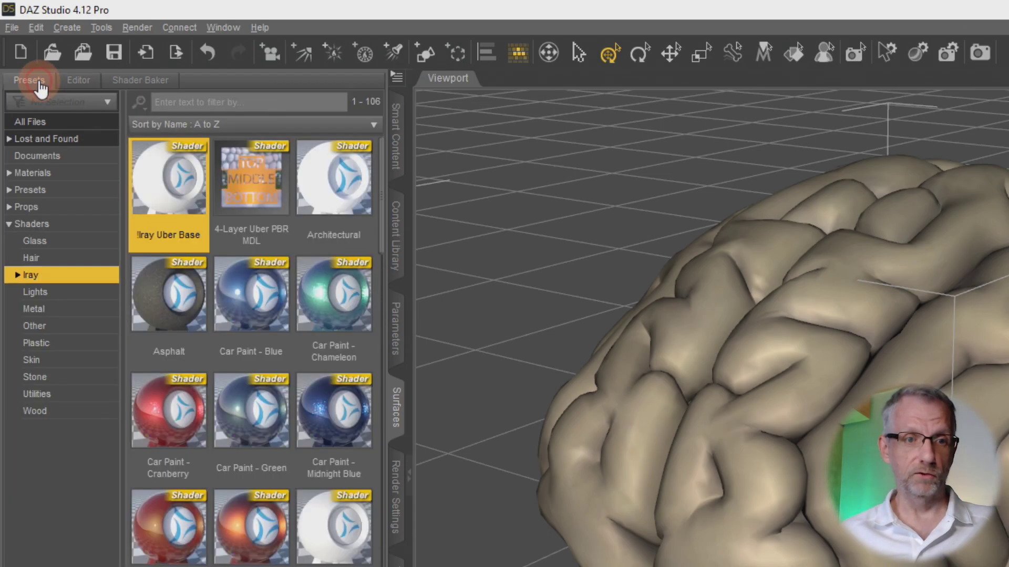
double_click(179, 204)
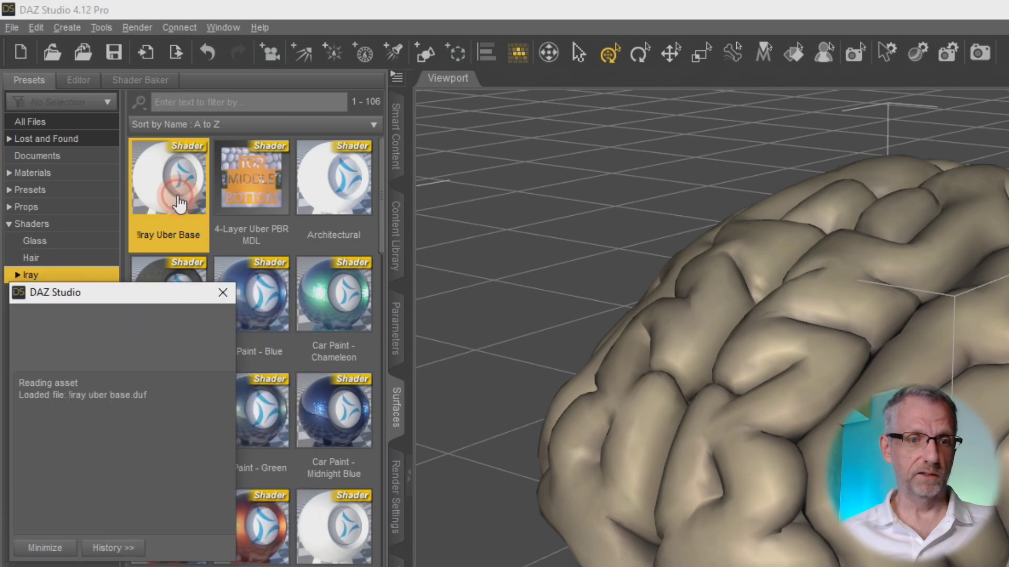
click(79, 80)
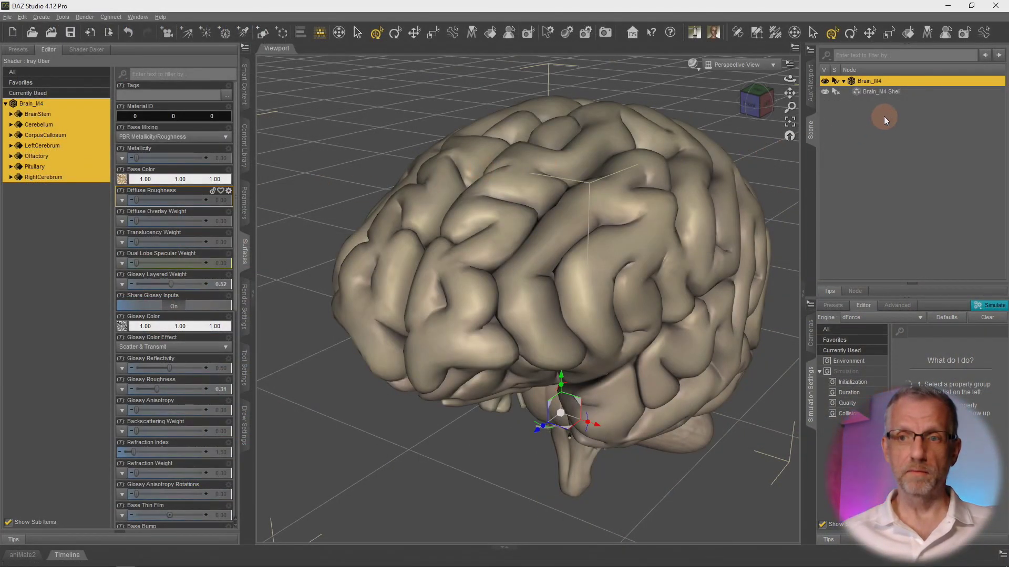
Step: Convert all Brain_M4 Shell surfaces to the Iray Uber Base shader and check the BrainStem property groups
click(888, 91)
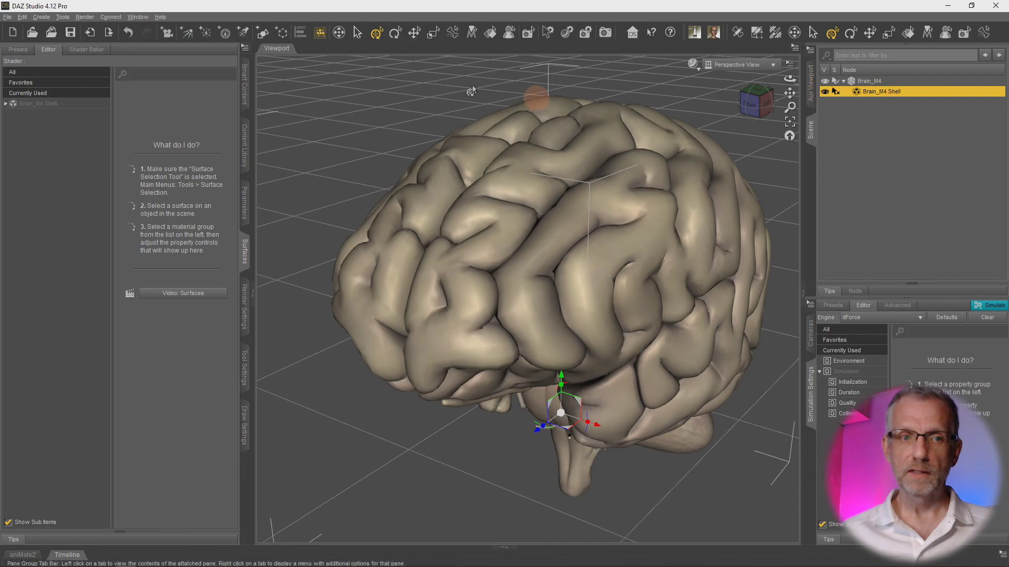
click(6, 104)
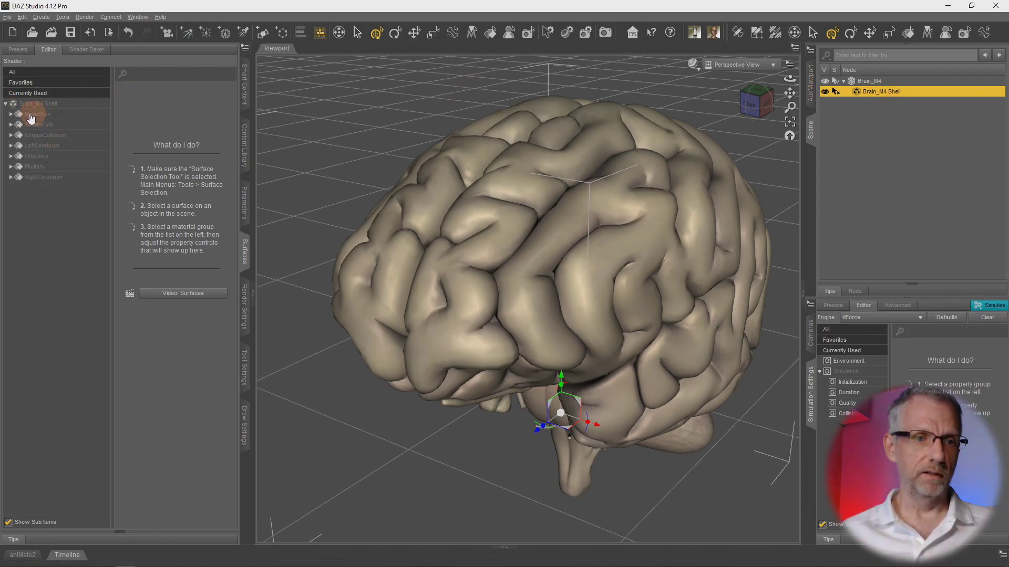
click(11, 114)
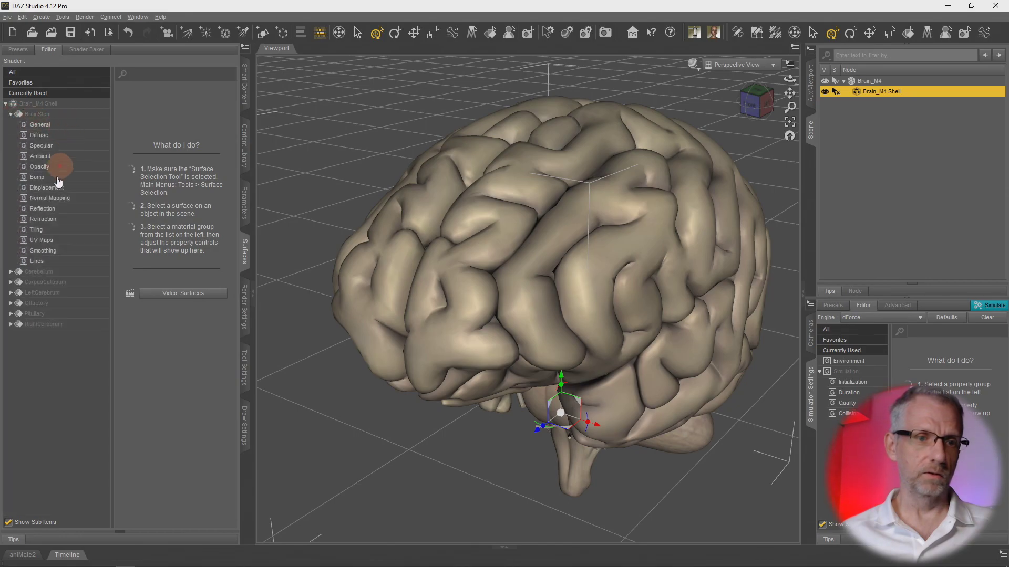
click(11, 114)
click(65, 109)
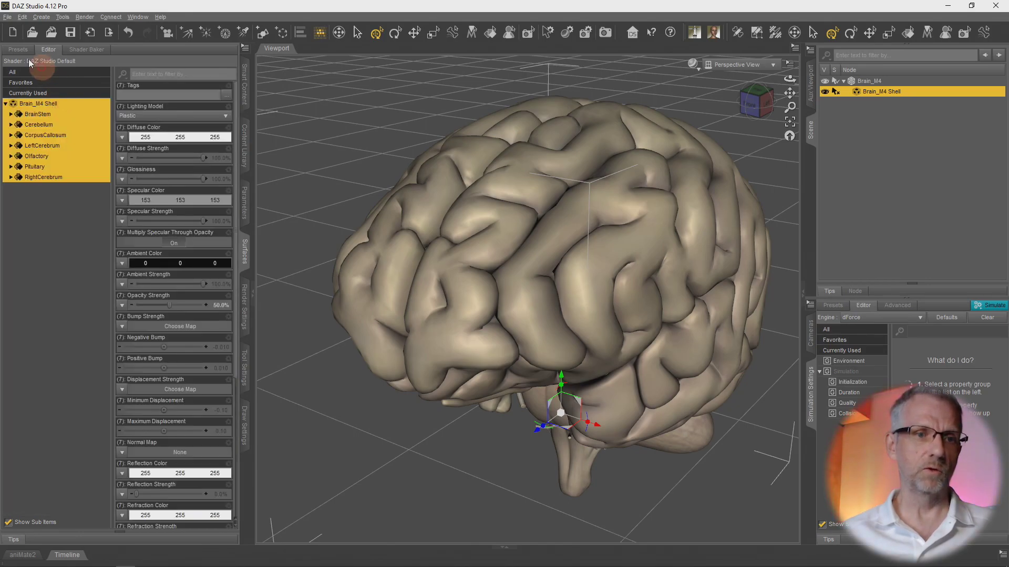
click(18, 48)
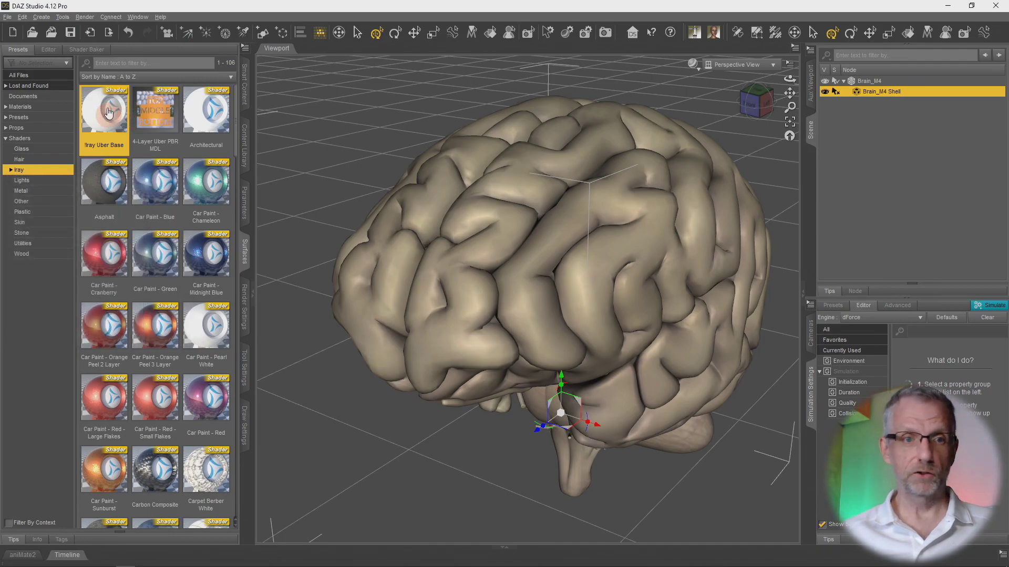
click(52, 50)
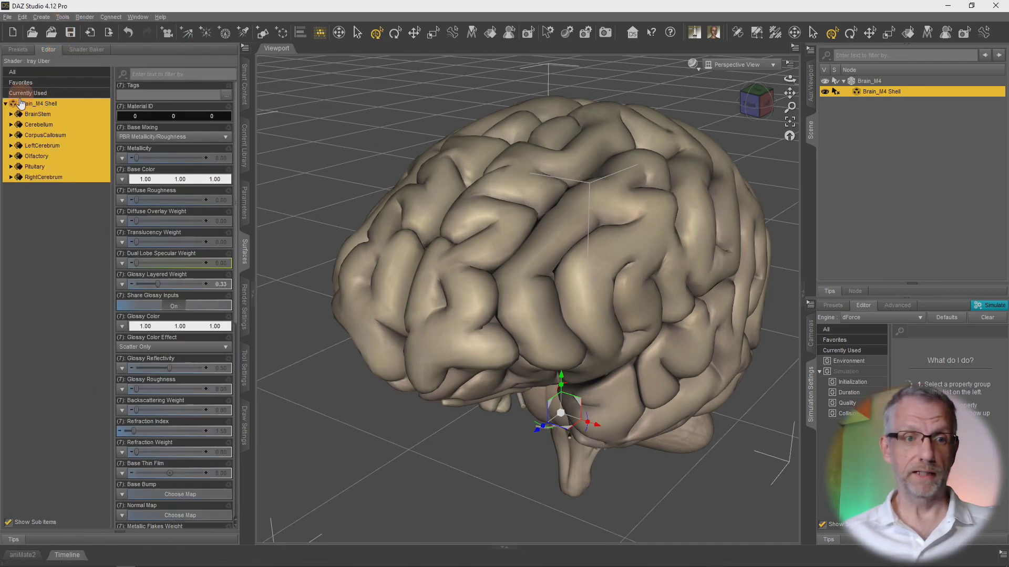
click(11, 115)
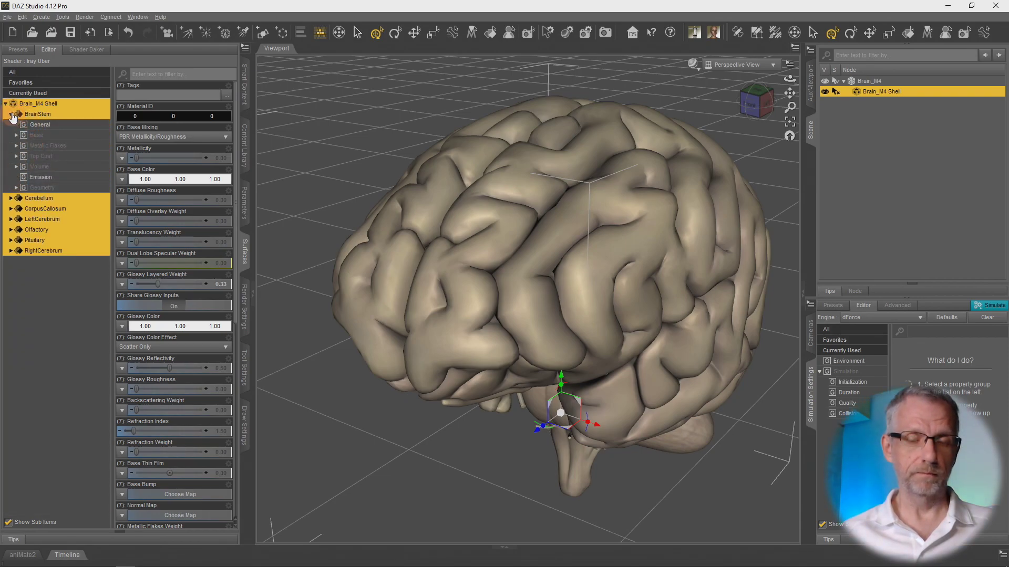
click(11, 114)
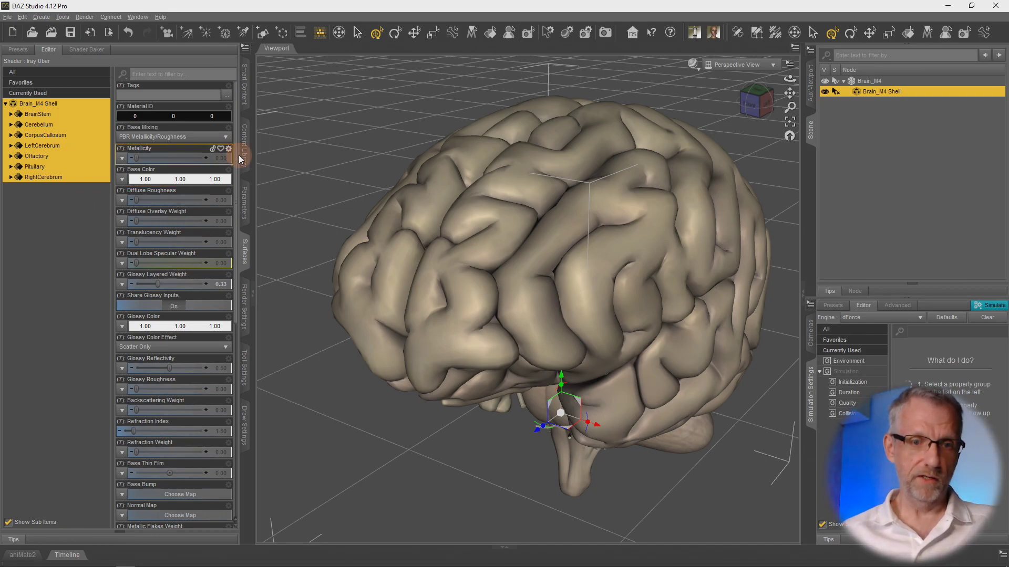
Step: Apply the Brain Rotten material from the DAZ Brain product to the Brain_M4 Shell
click(245, 87)
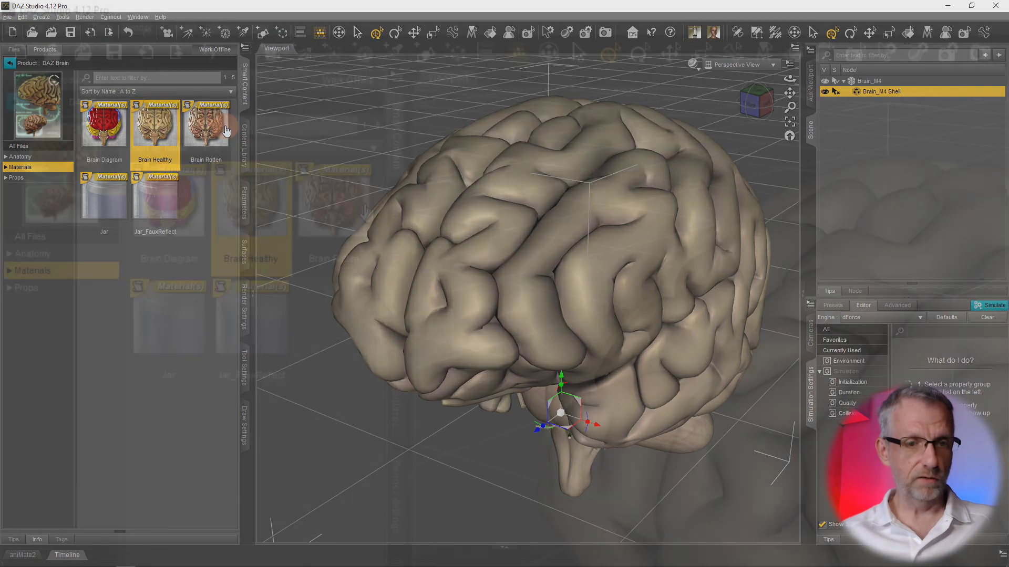
mouse_move(214, 139)
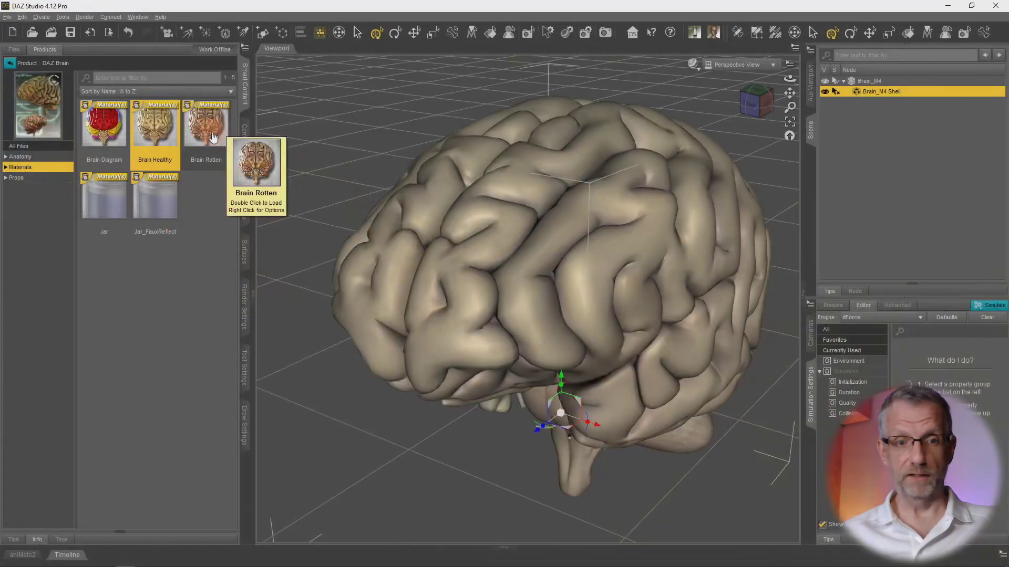
double_click(345, 222)
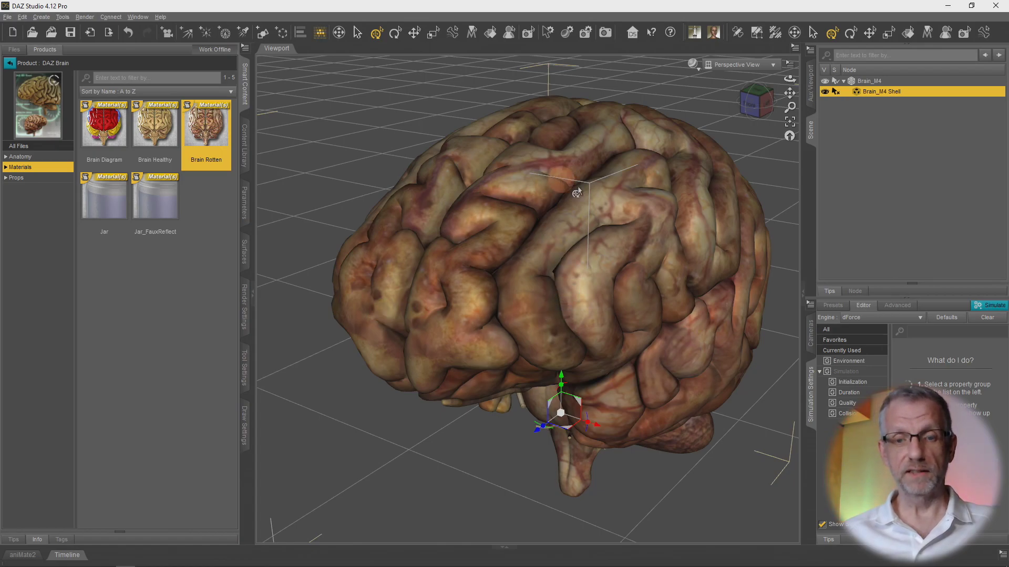
Step: Toggle the visibility of the Brain_M4 Shell repeatedly to compare its rotten material with the brain underneath
mouse_move(403, 384)
alt+mouse_down()
mouse_move(478, 386)
mouse_move(405, 385)
alt+mouse_up()
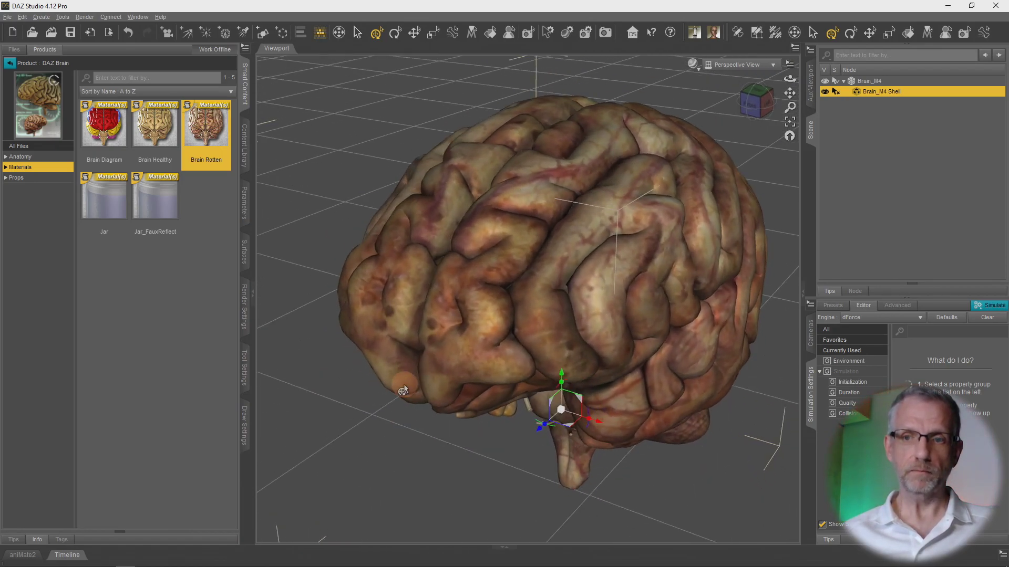
click(825, 92)
click(825, 92)
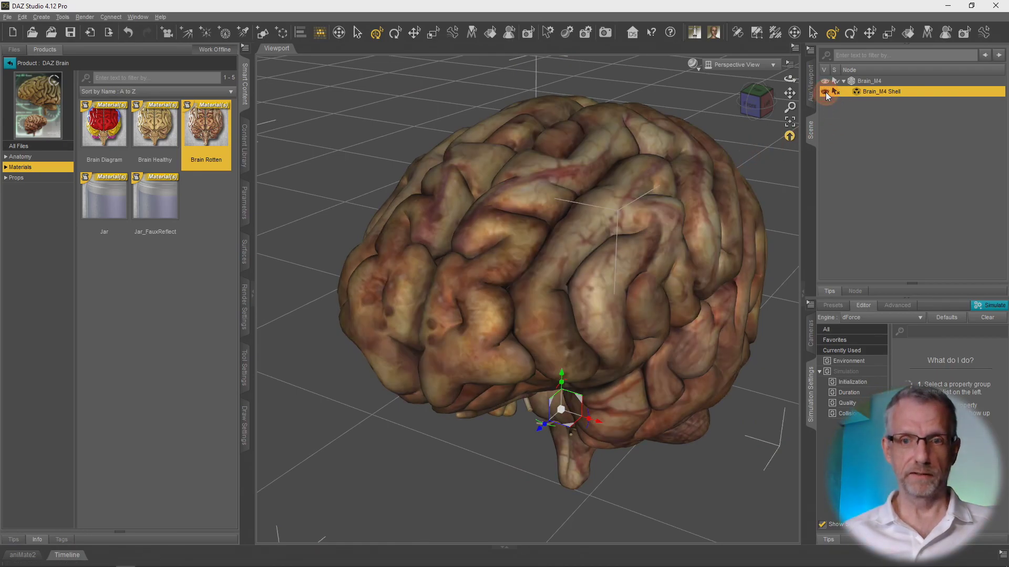
click(825, 92)
click(824, 92)
click(824, 92)
click(825, 92)
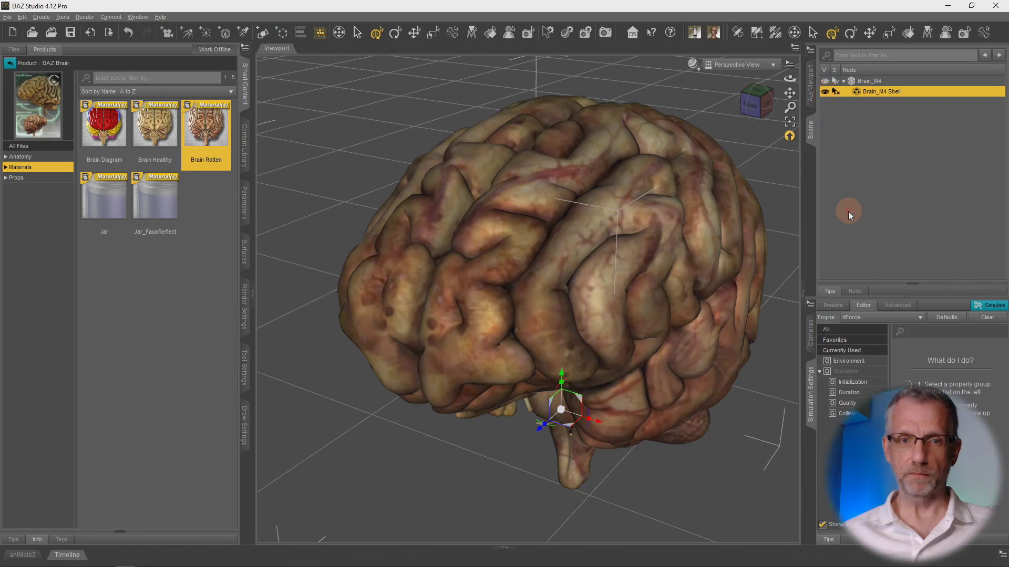
Step: Convert all surfaces of the Brain_M4 Shell with its rotten material back to the Iray Uber Base shader
click(244, 256)
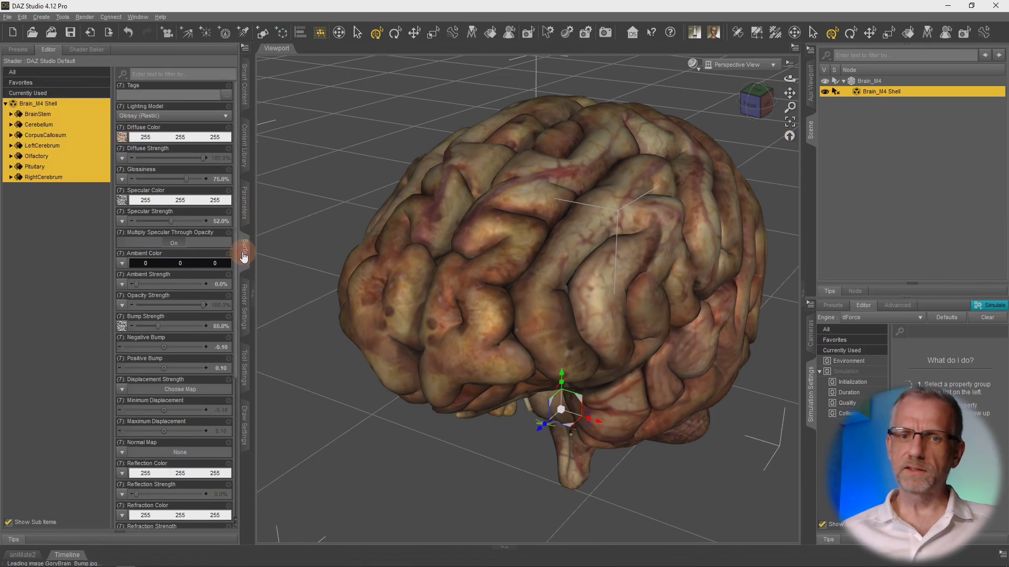
click(11, 115)
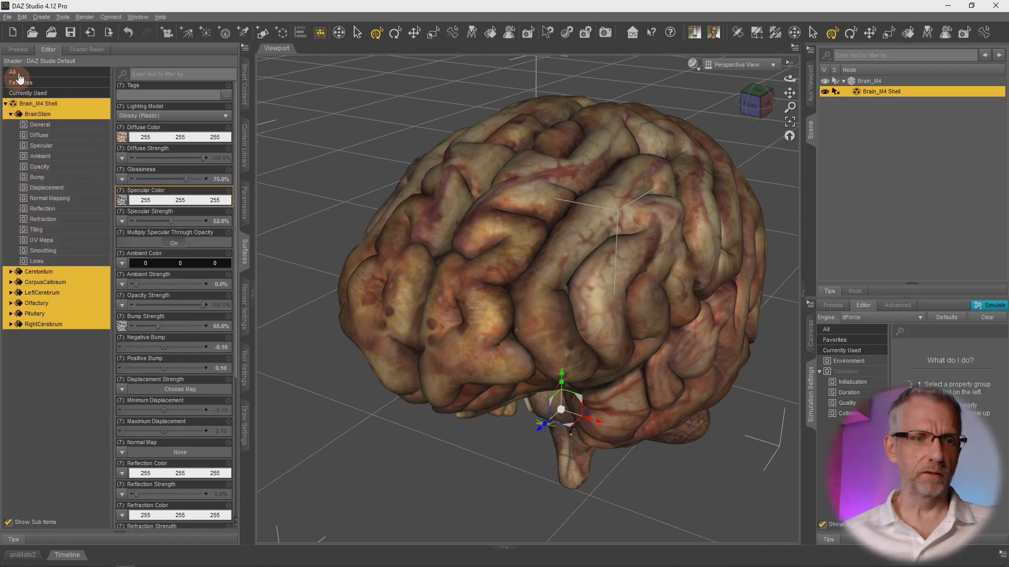
click(18, 50)
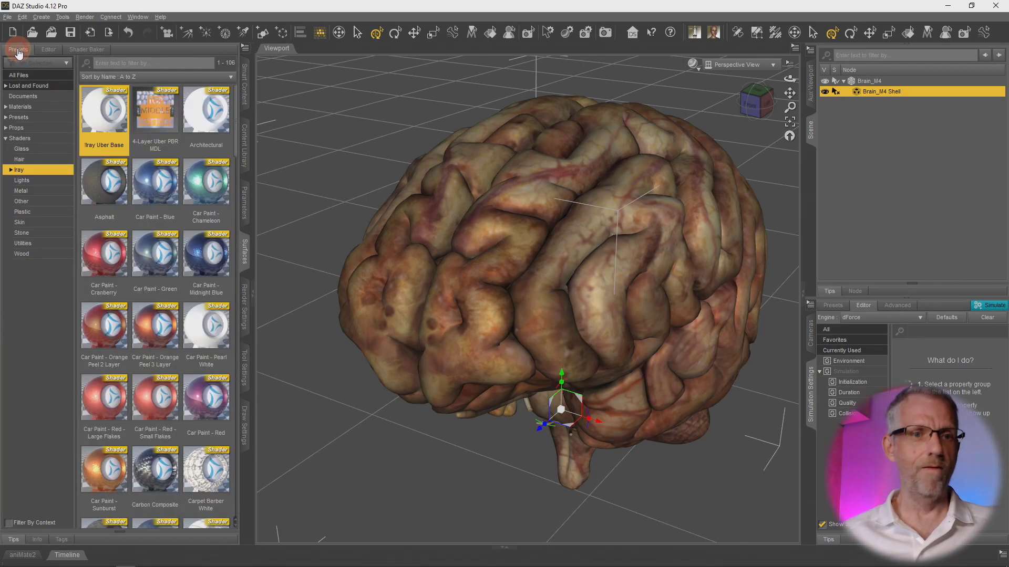
double_click(96, 114)
click(49, 49)
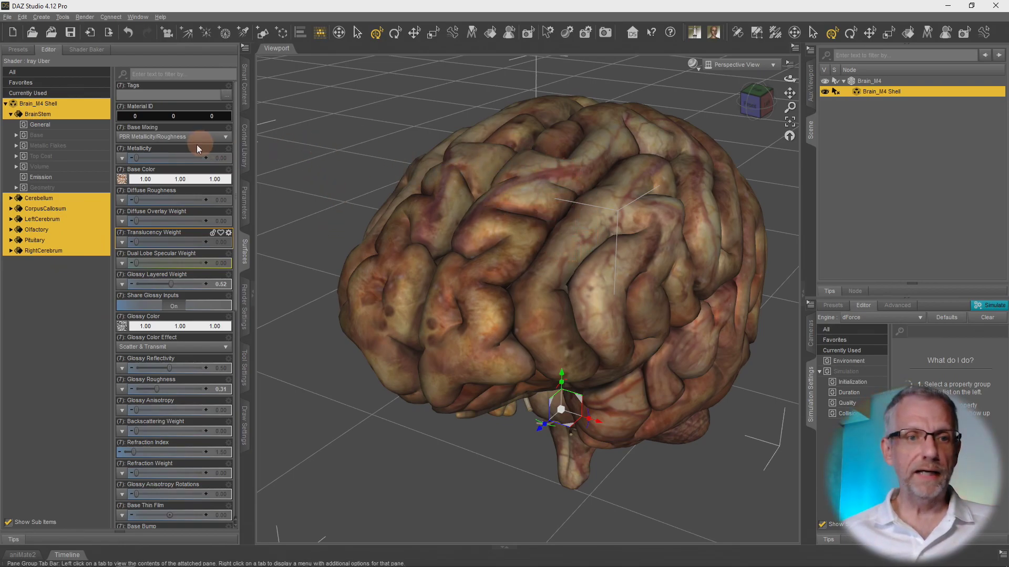
Step: Switch the viewport to the NVIDIA Iray draw style and frame the brain in the preview
click(689, 72)
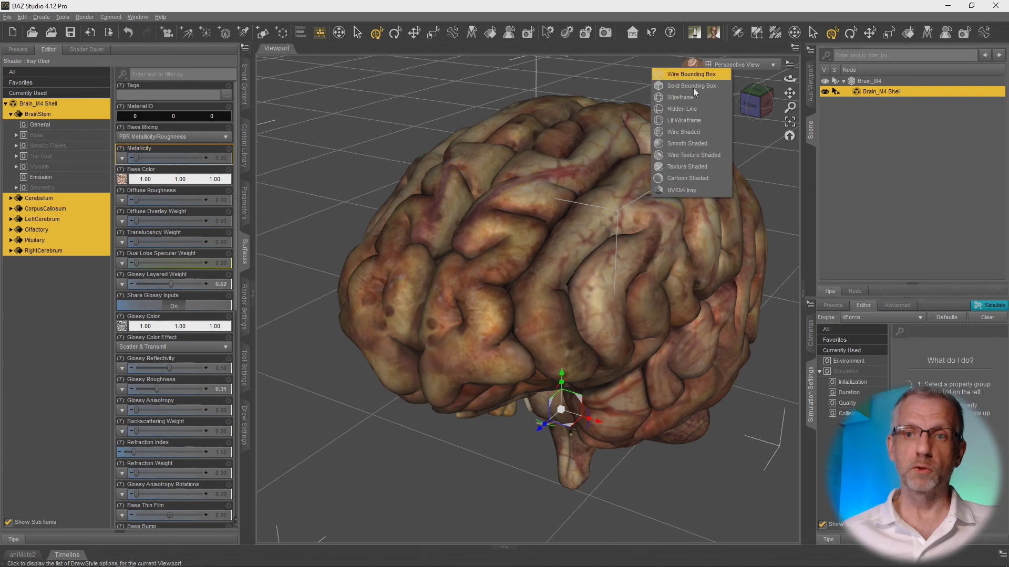
click(683, 190)
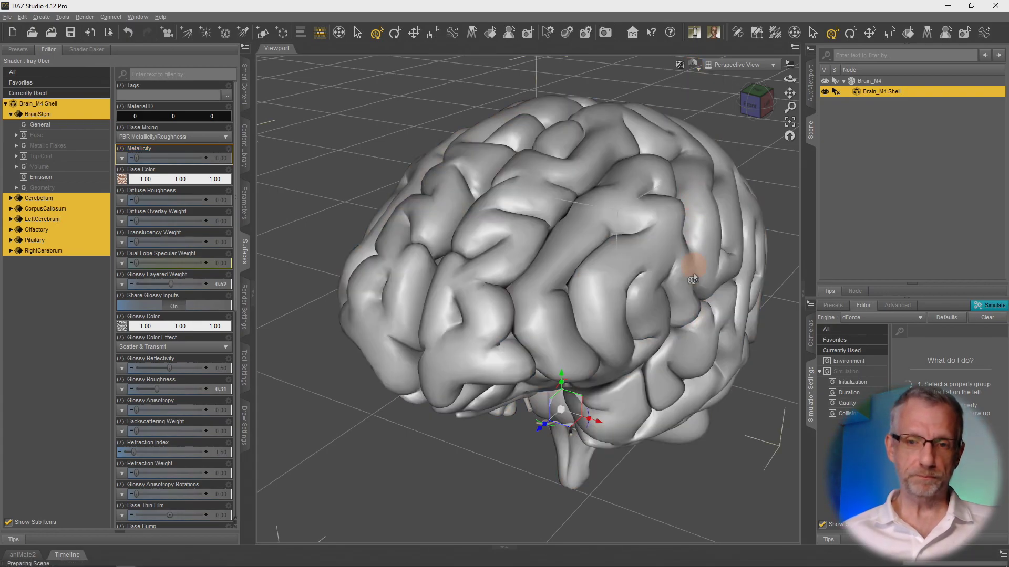
drag(692, 279, 657, 291)
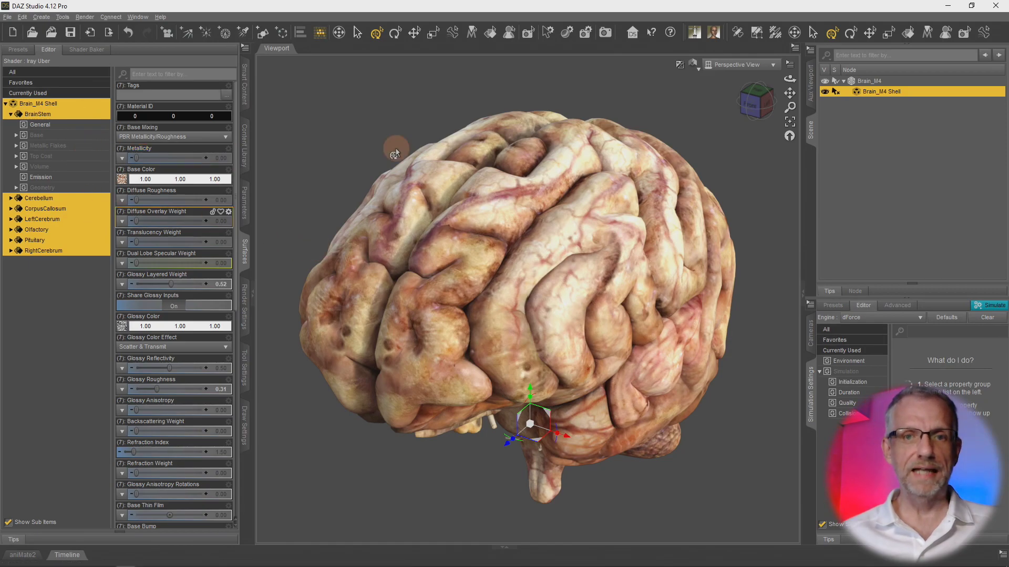
Step: Identify the brain's left-half surface with the Surface Selection tool, reselect the Brain_M4 Shell and return to the Universal tool
click(490, 36)
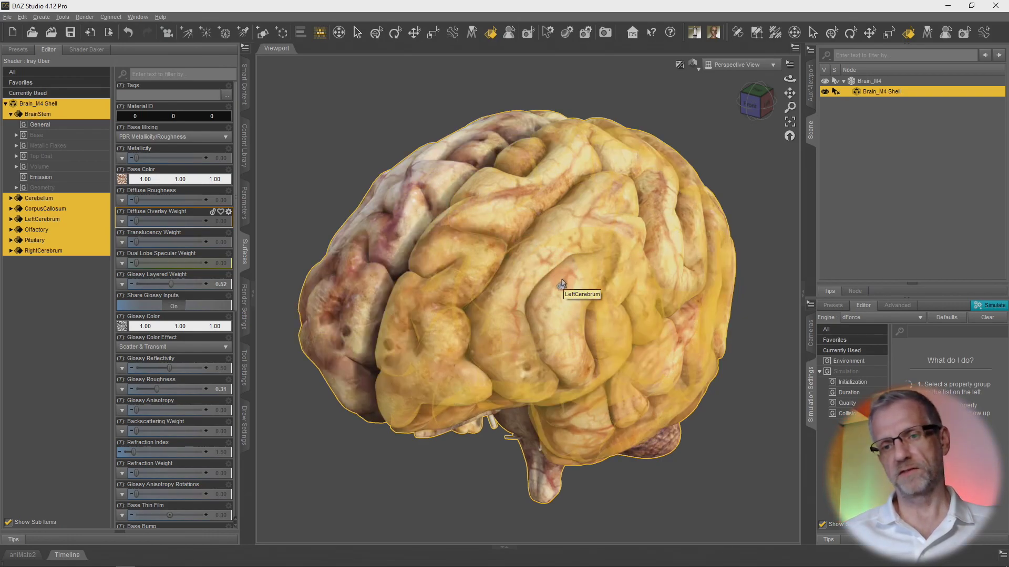
click(561, 283)
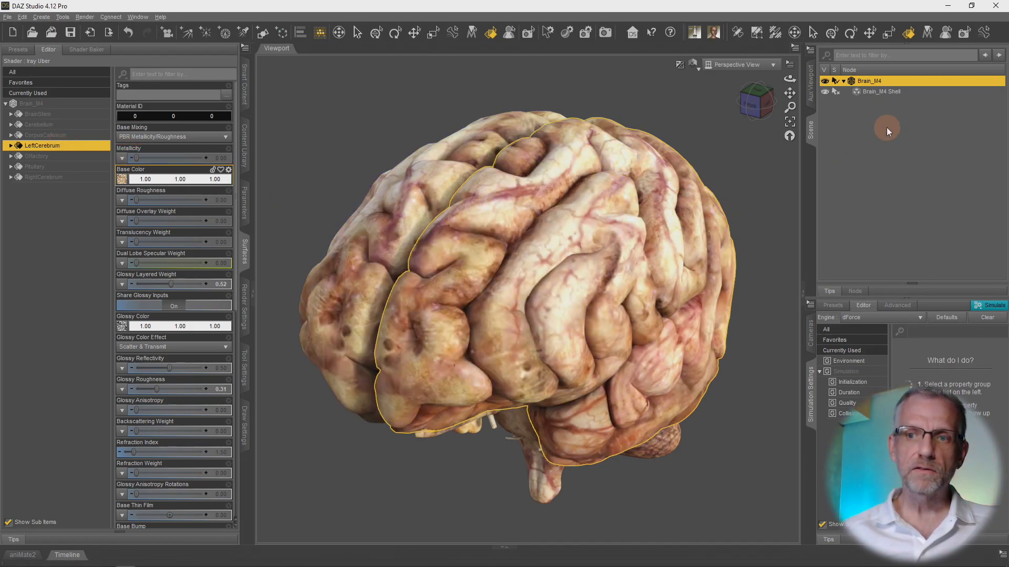
click(901, 92)
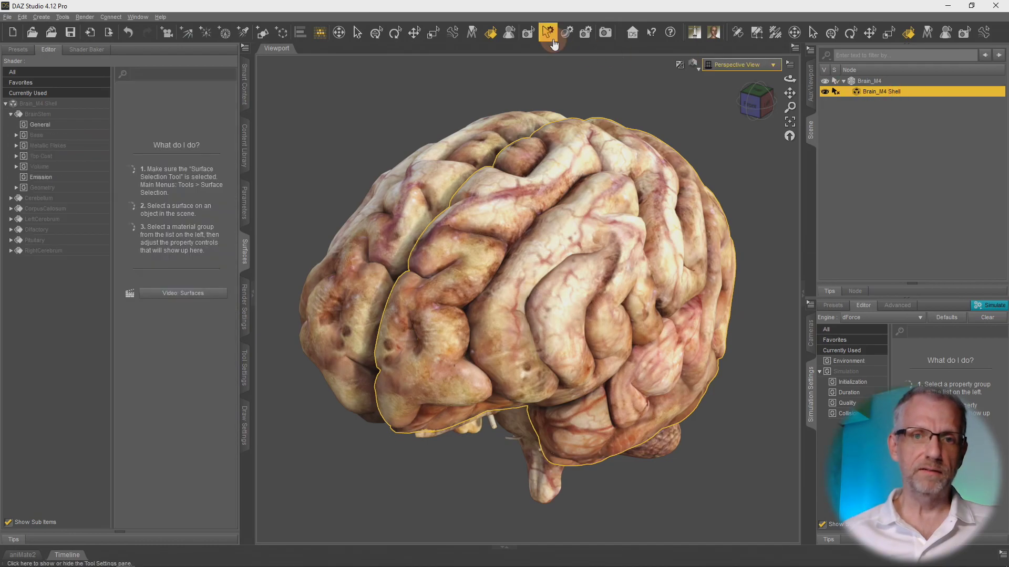
click(374, 37)
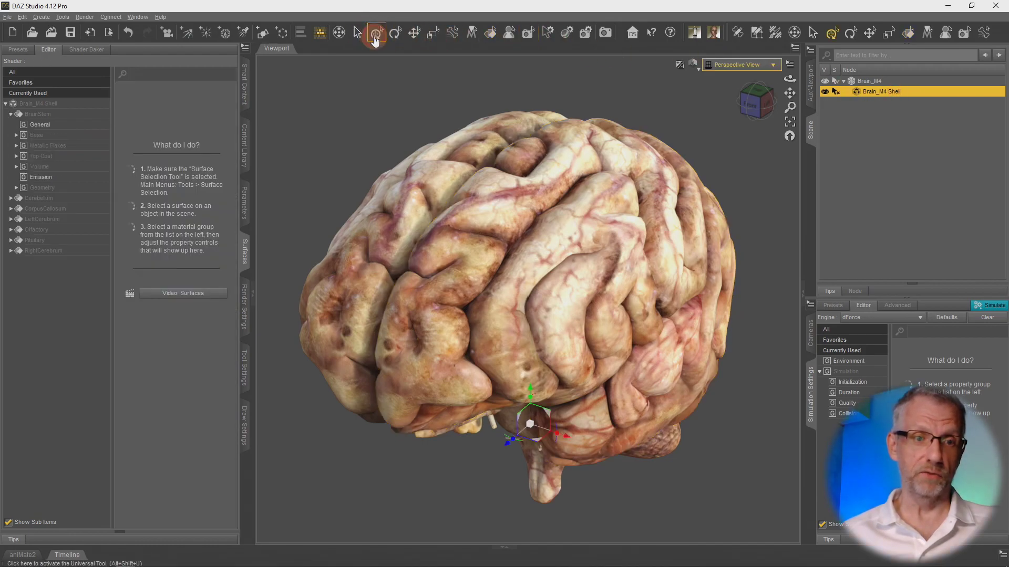
Step: Open the Cutout properties in the Geometry group of the Brain_M4 Shell's LeftCerebrum surface
click(11, 115)
click(67, 147)
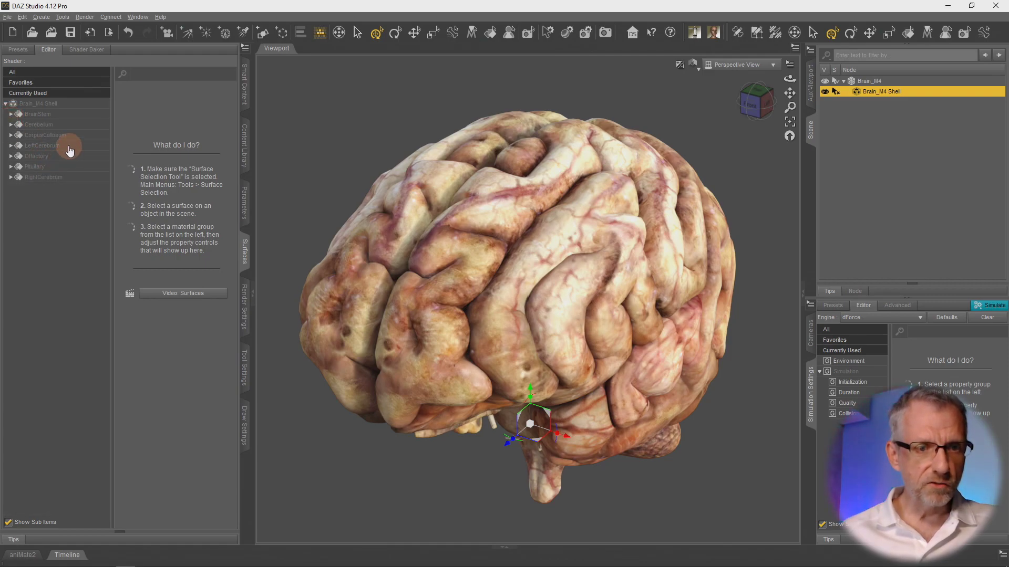
click(11, 147)
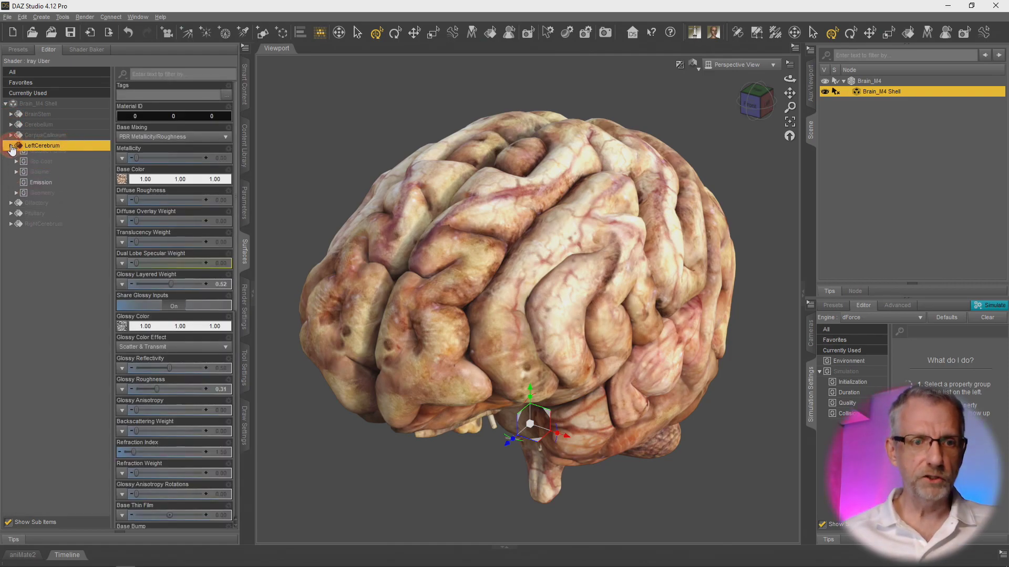
click(47, 199)
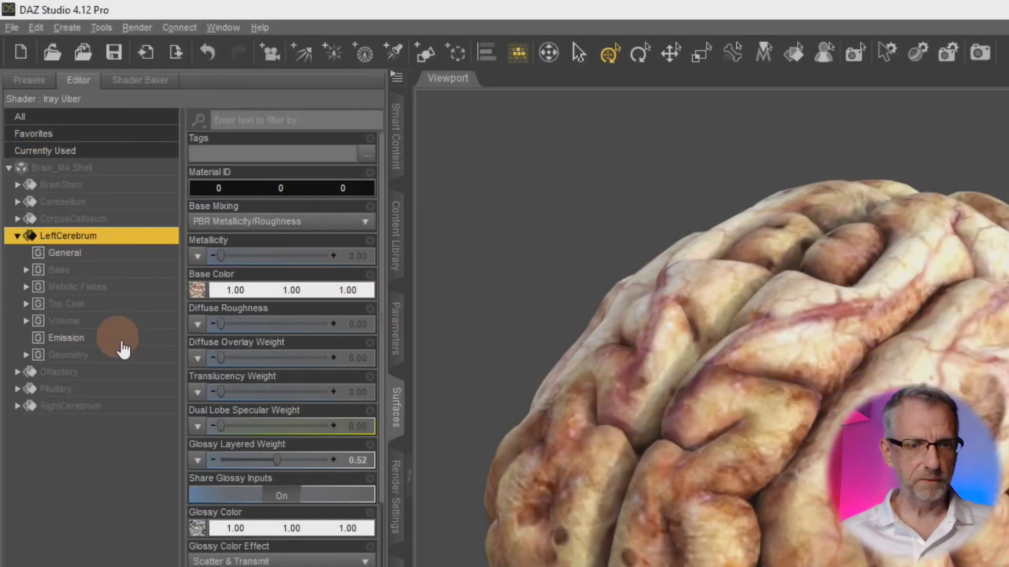
click(54, 219)
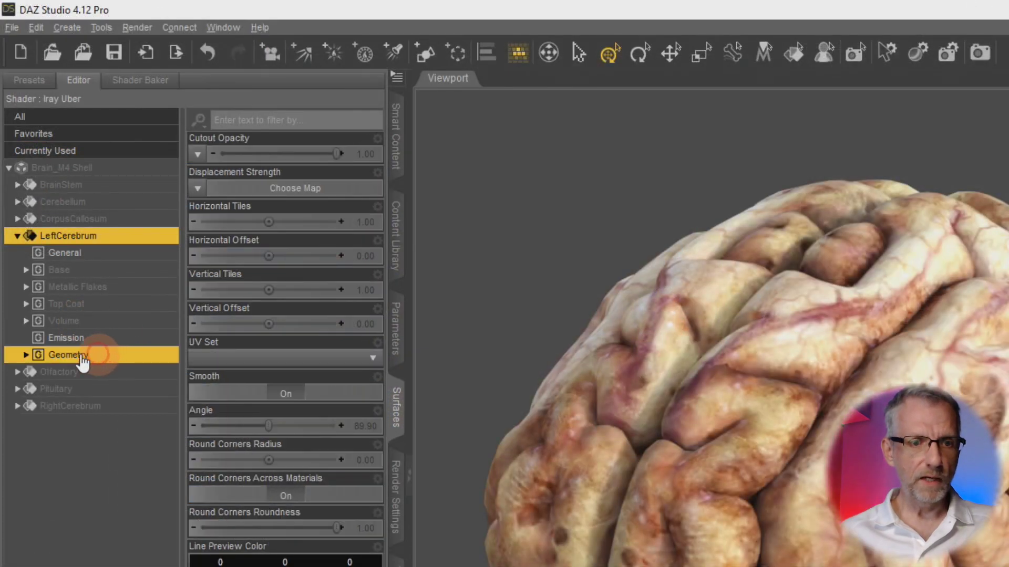
click(26, 356)
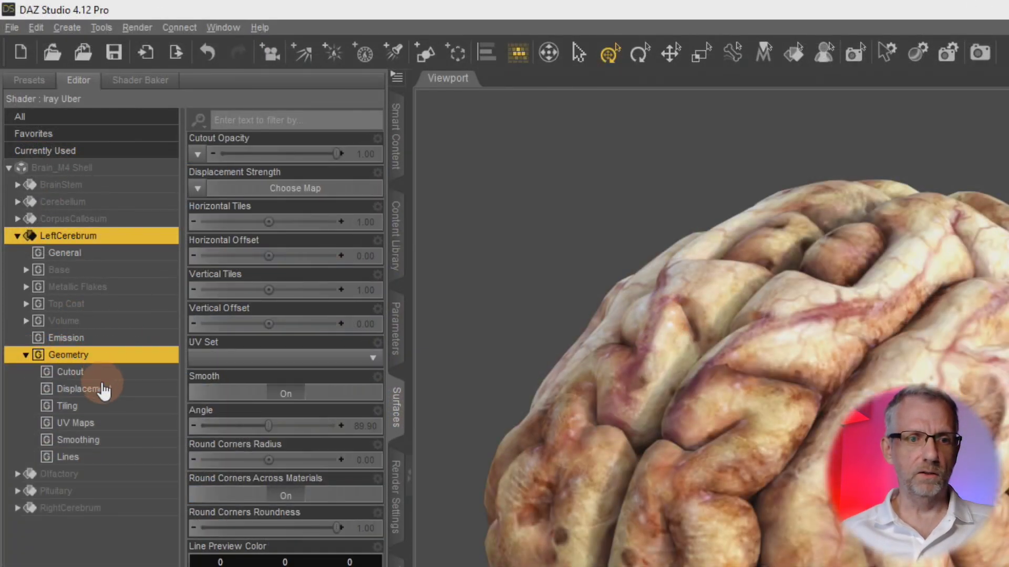
click(117, 374)
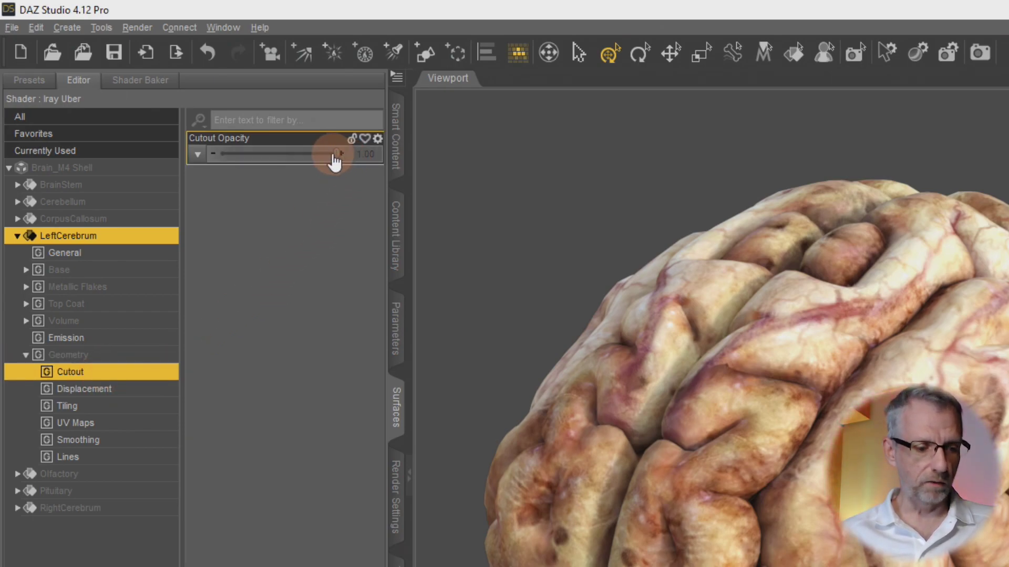
Step: Lower the Cutout Opacity of the shell's LeftCerebrum to 0, try 0.42, and bring it back to 0
mouse_move(334, 158)
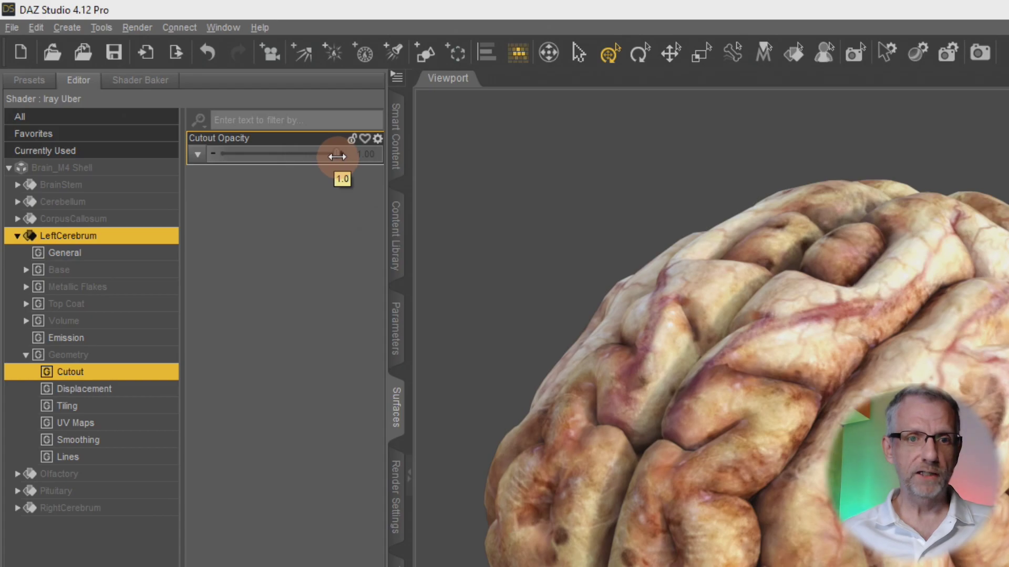
drag(337, 156, 249, 160)
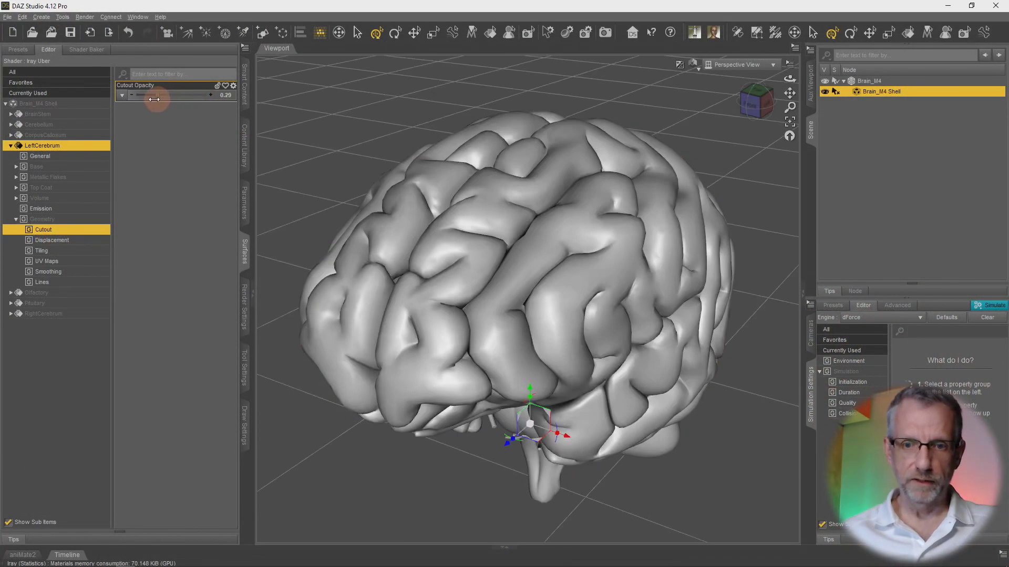
drag(154, 99, 101, 93)
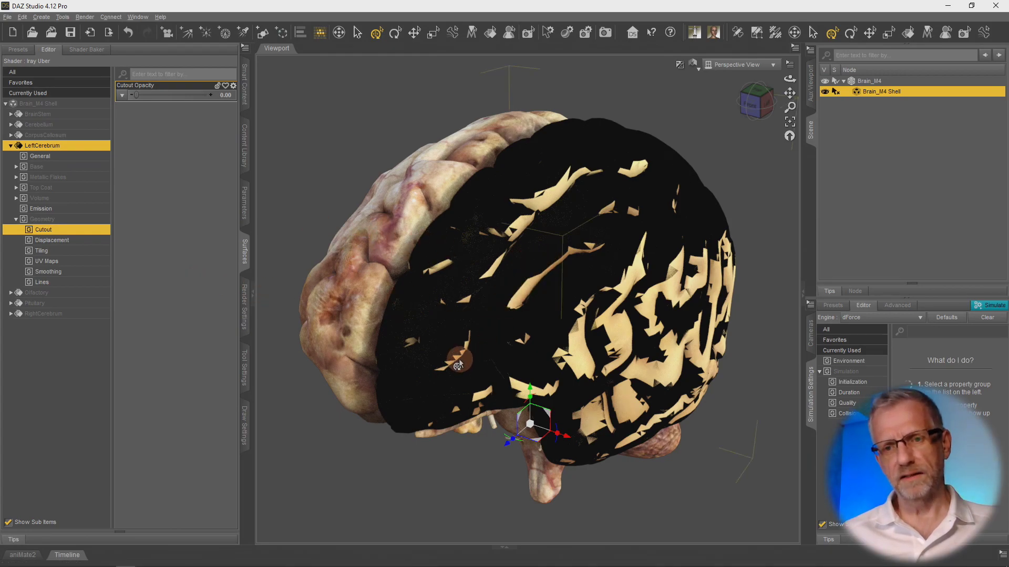
click(166, 95)
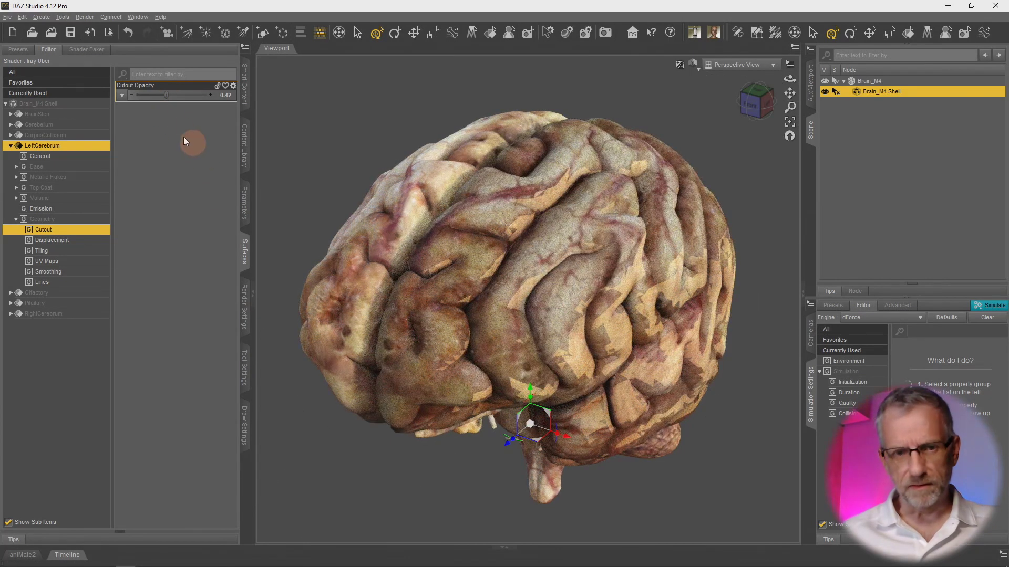
drag(165, 94, 86, 90)
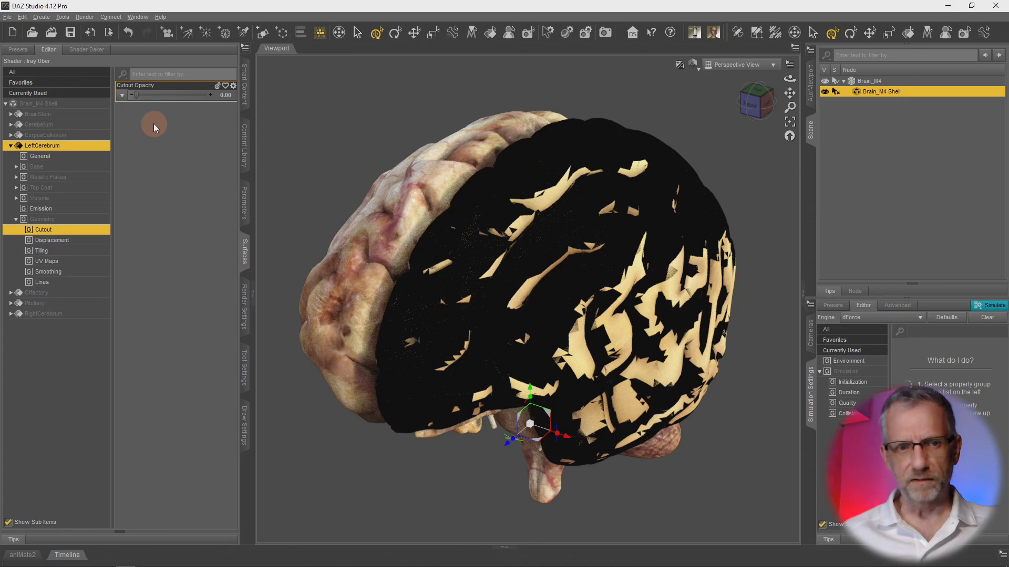
click(137, 97)
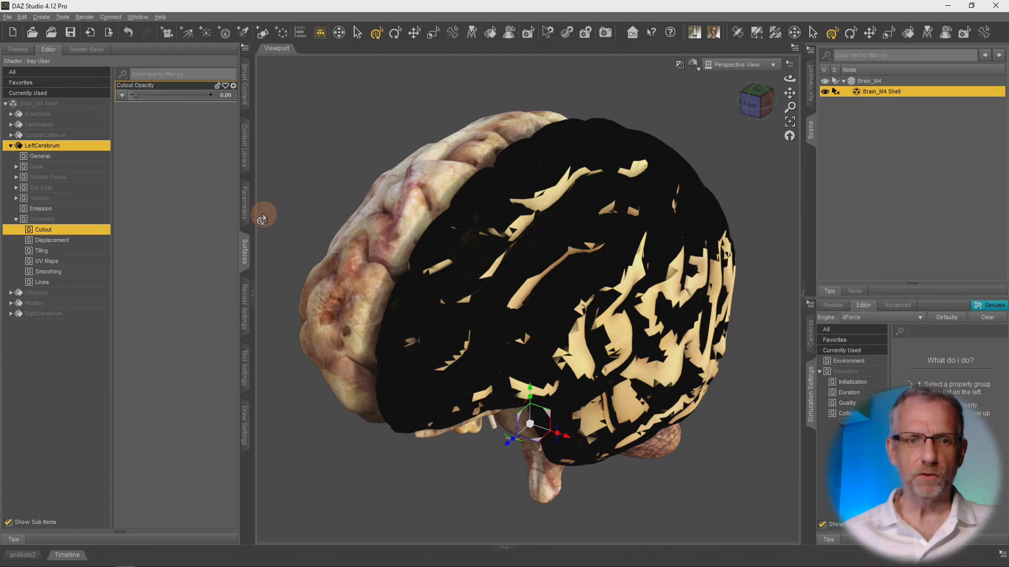
Step: Try Offset Distances of 0.1 cm and 0.001 cm in the Brain_M4 Shell's Mesh Offset parameters
click(243, 209)
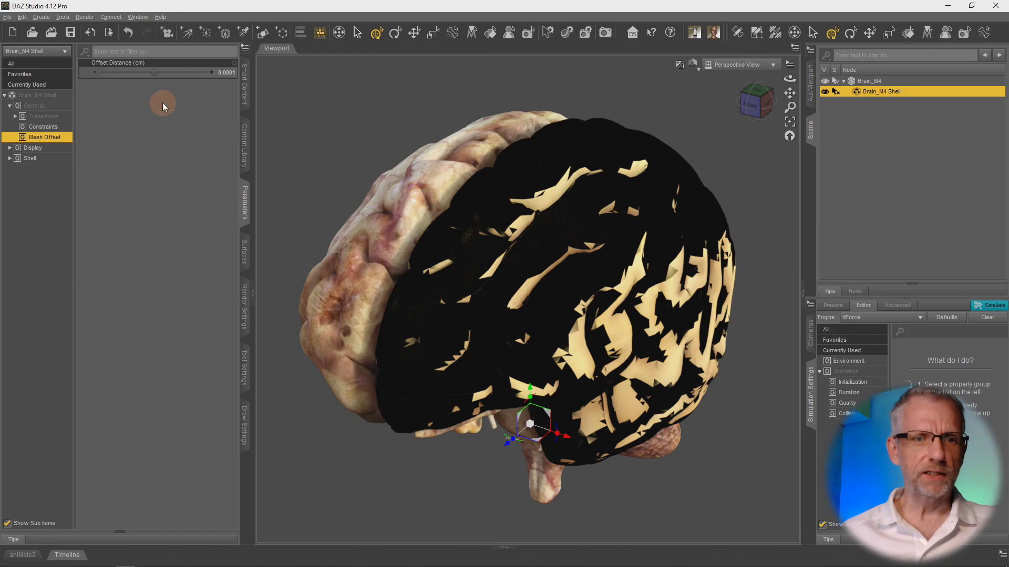
click(225, 78)
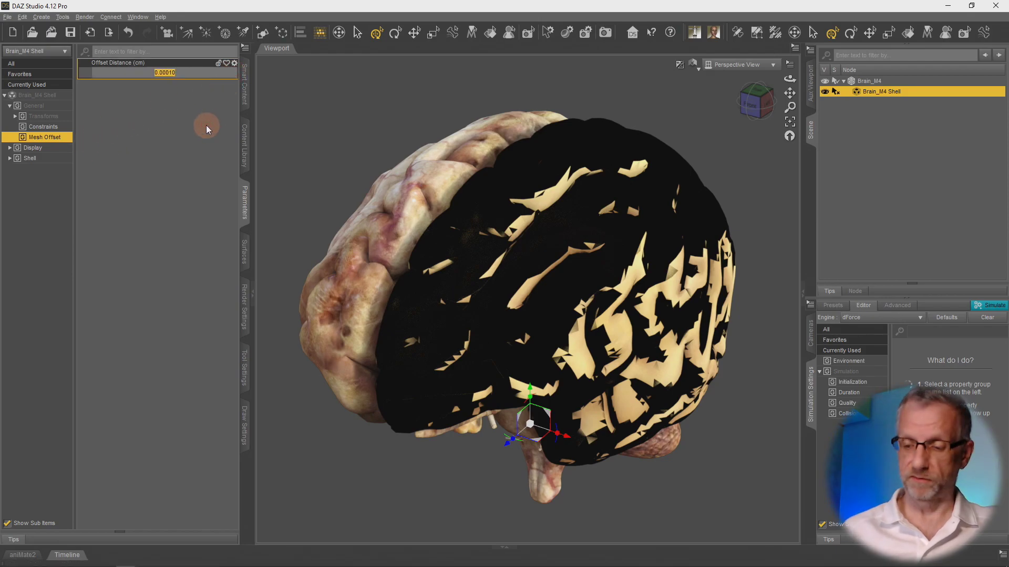
text(0.1)
key(Return)
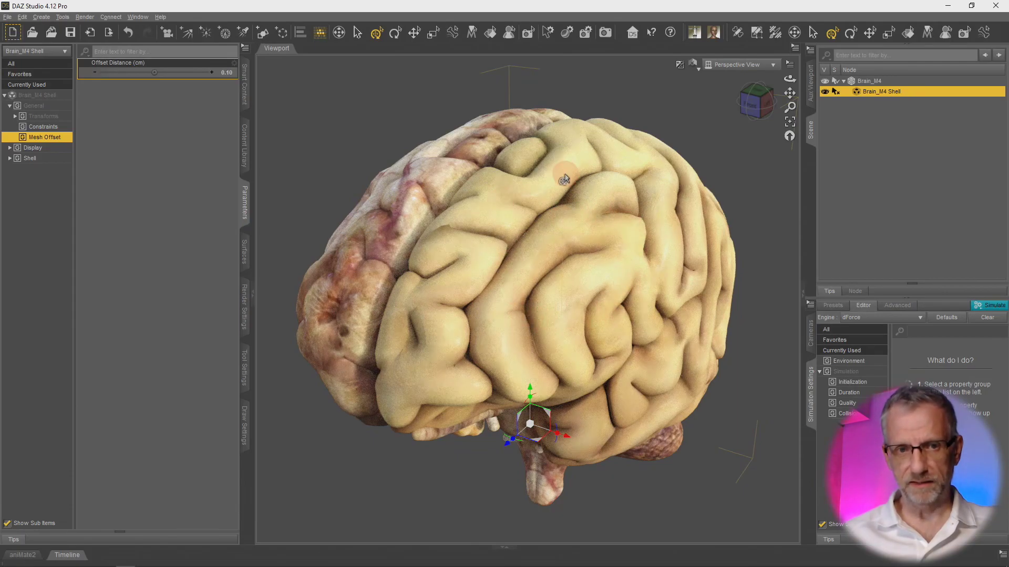
click(227, 74)
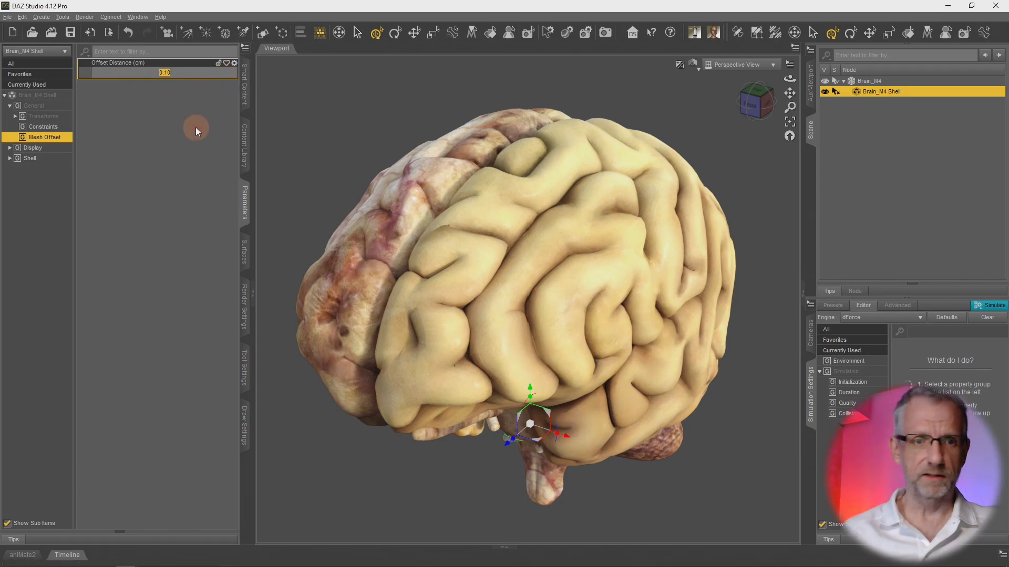
text(0.001)
key(Return)
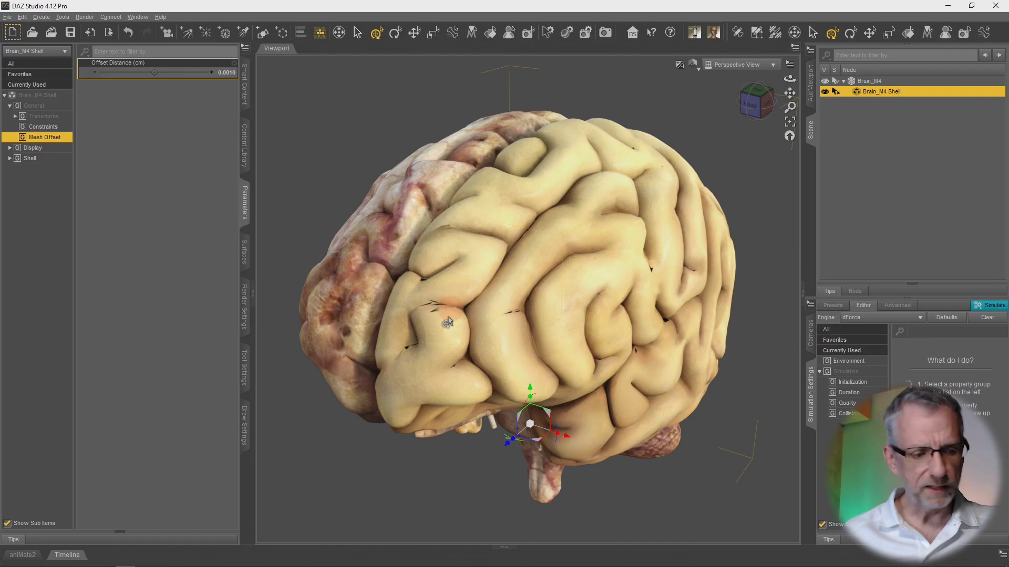
Step: Set the Offset Distance of the Brain_M4 Shell to 0.005 cm
click(222, 73)
text(0)
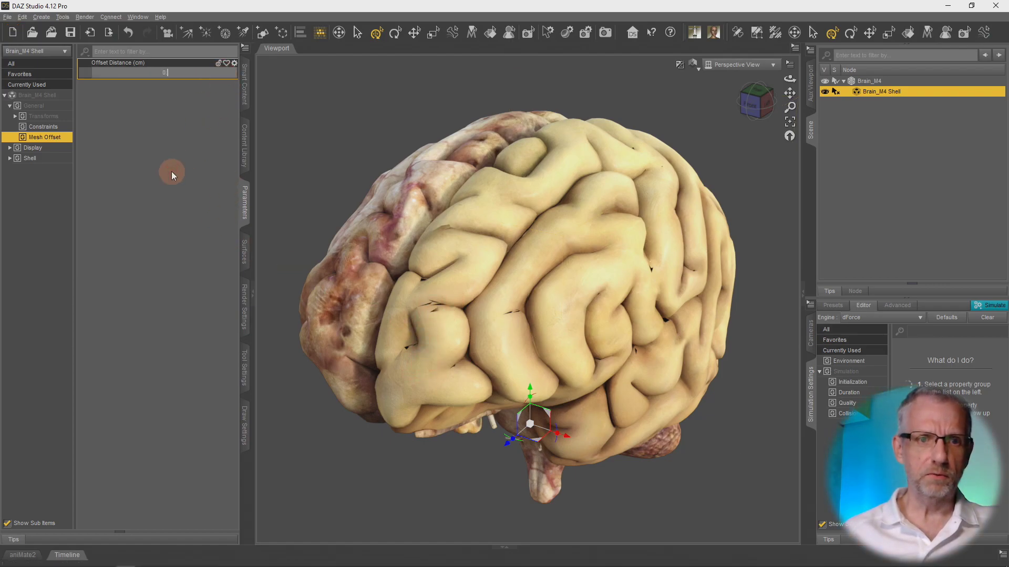
text(.005)
key(Return)
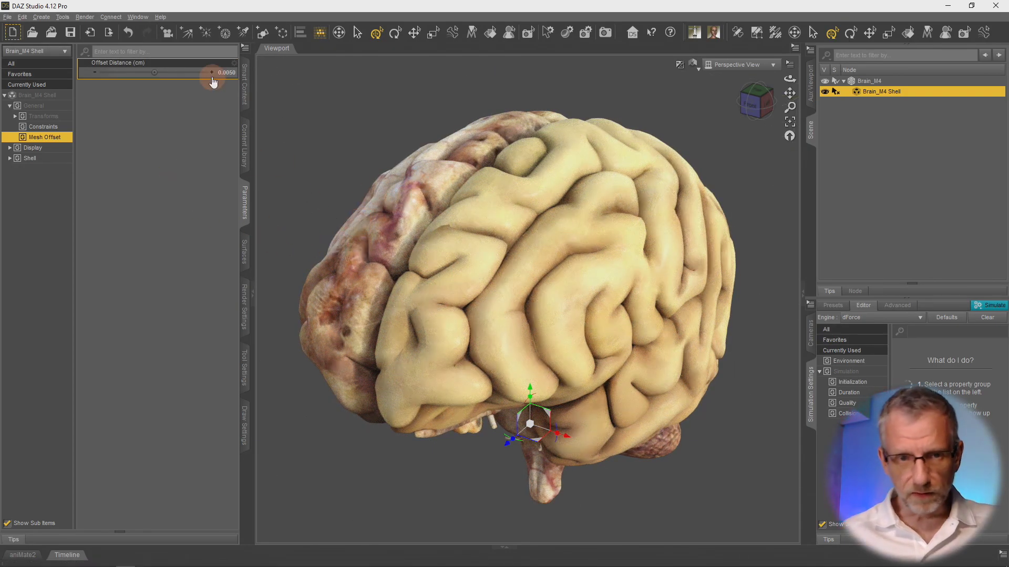
Step: Return to the shell's LeftCerebrum surface settings, raise its Cutout Opacity to the maximum, and lower it to 0.26
click(243, 255)
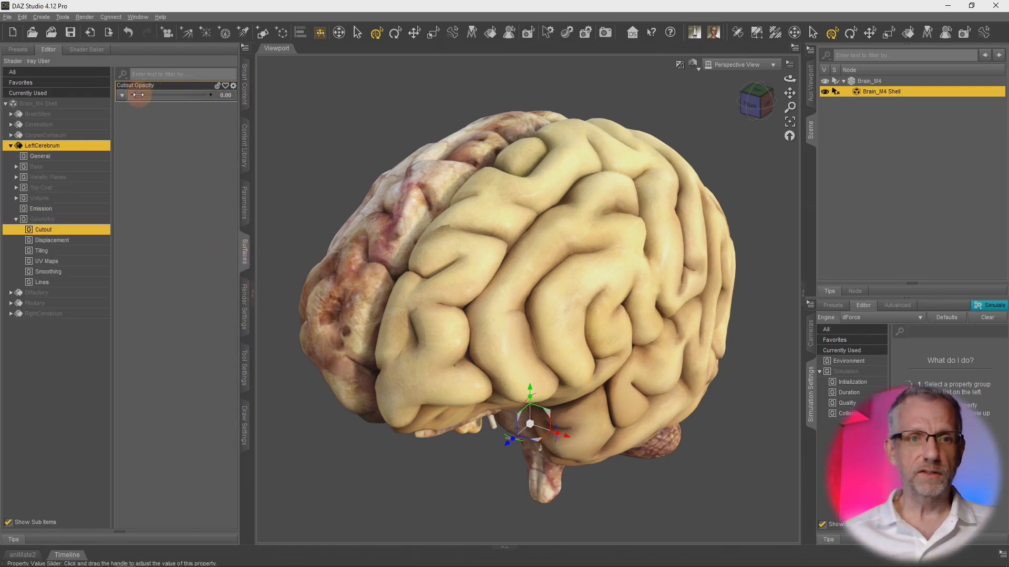
drag(138, 96, 351, 173)
click(208, 94)
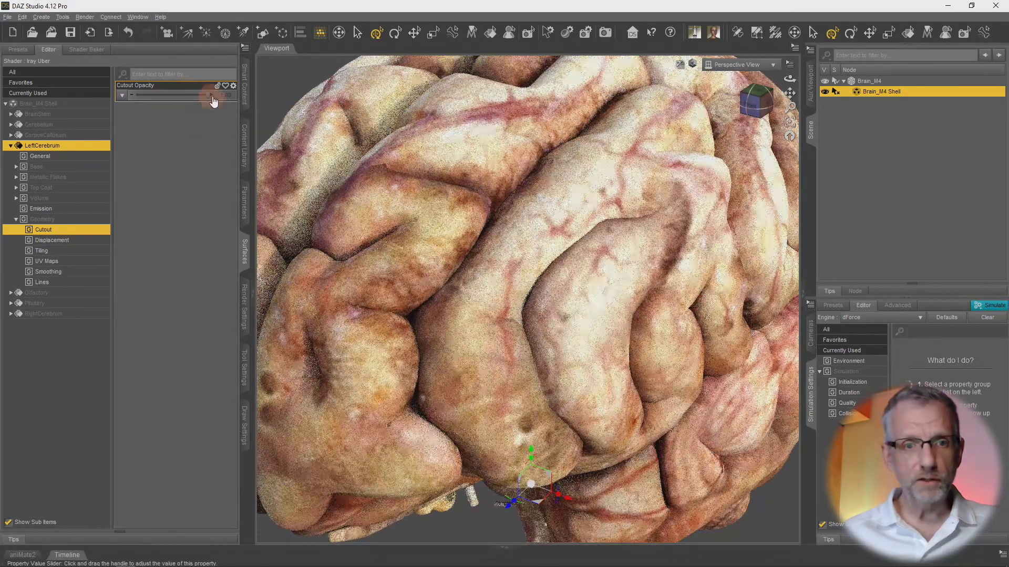
drag(209, 94, 158, 120)
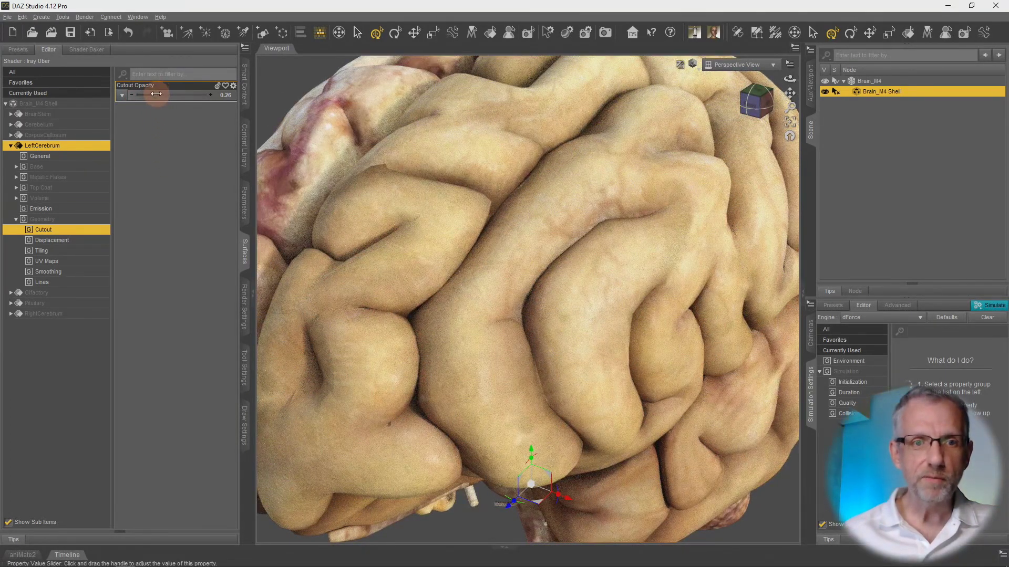
Step: Raise the LeftCerebrum's Cutout Opacity in stages to 0.57, 0.78 and the maximum
drag(154, 95, 176, 97)
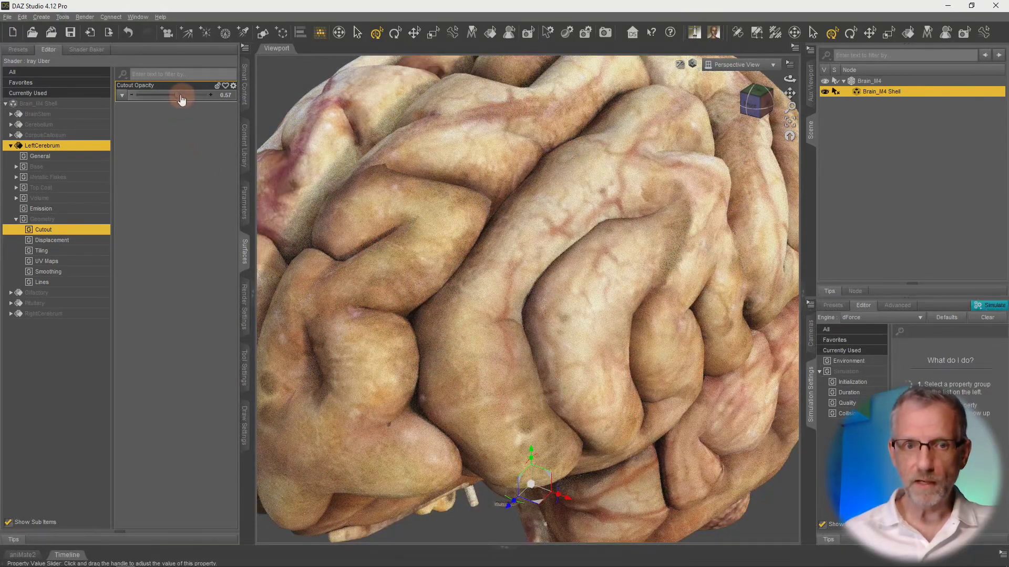
drag(177, 95, 191, 95)
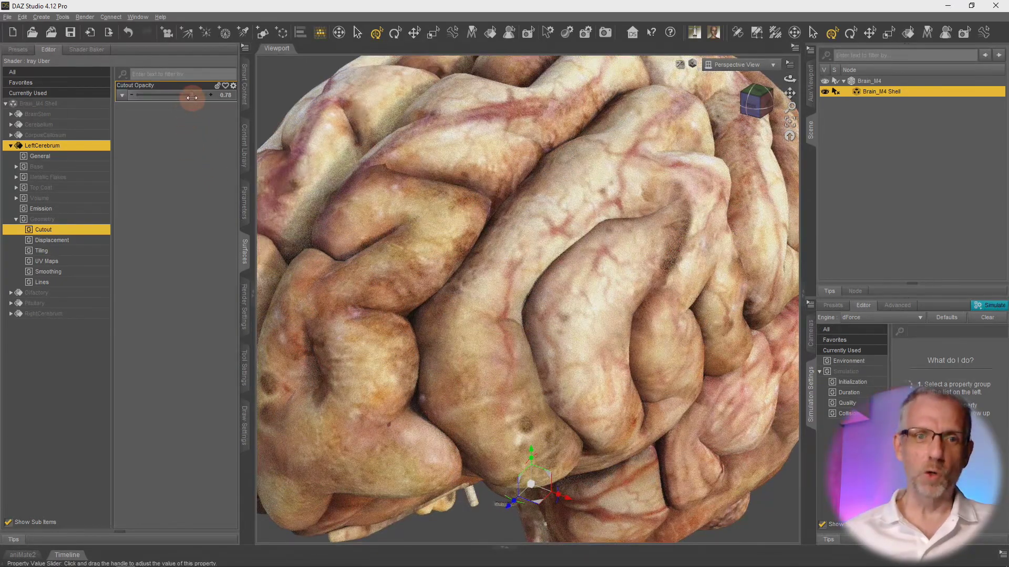
drag(192, 95, 225, 96)
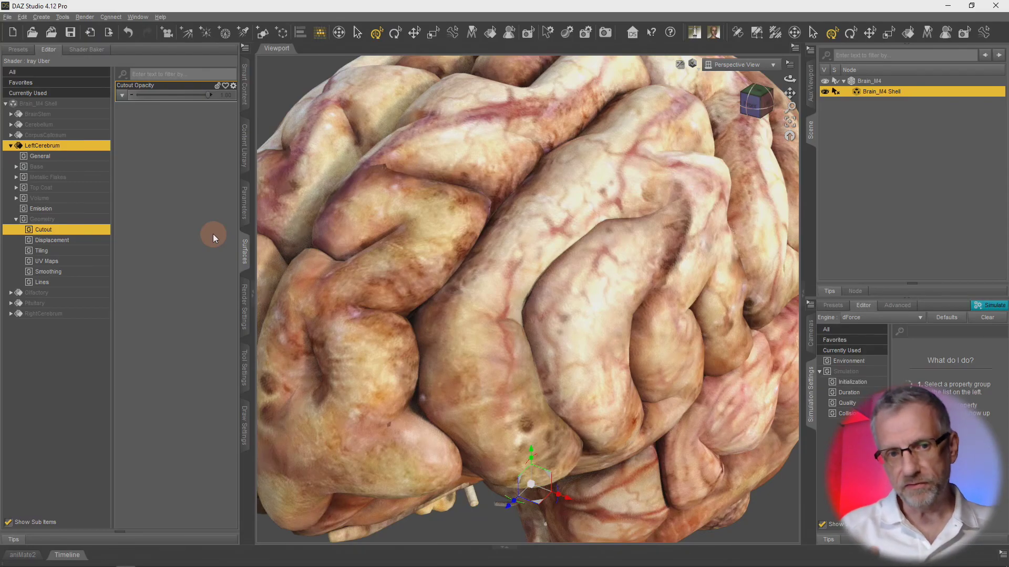
Step: Lower the Cutout Opacity of the shell's LeftCerebrum to 0.60 and on to 0.36 with the whole brain in view
scroll(354, 293, down, 5)
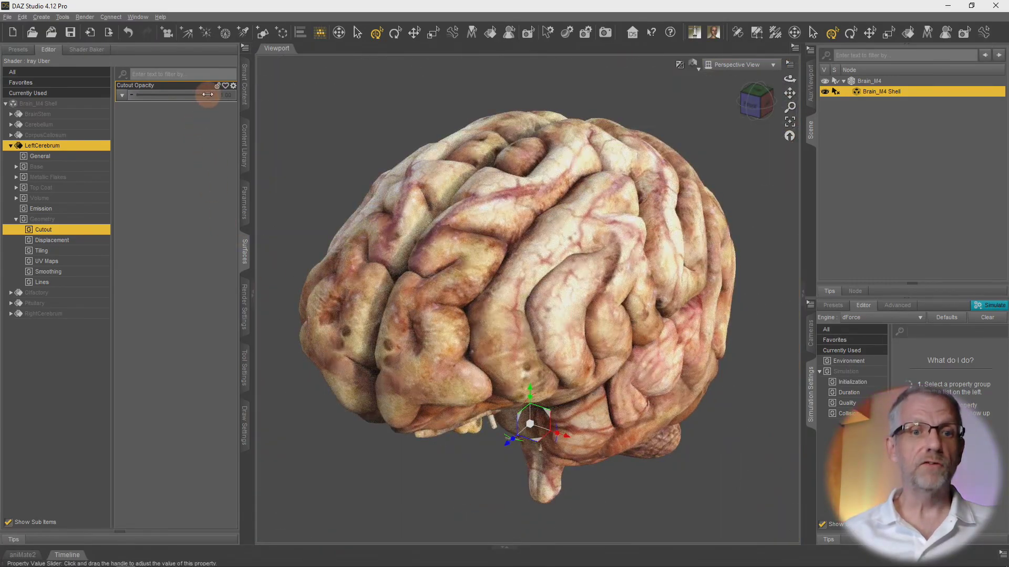
drag(208, 94, 179, 94)
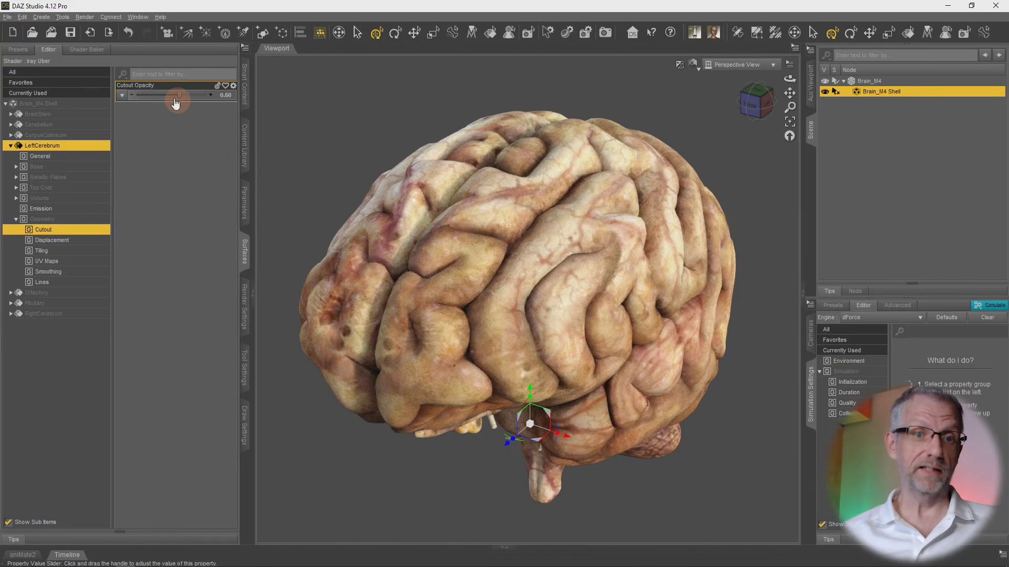
drag(180, 95, 161, 95)
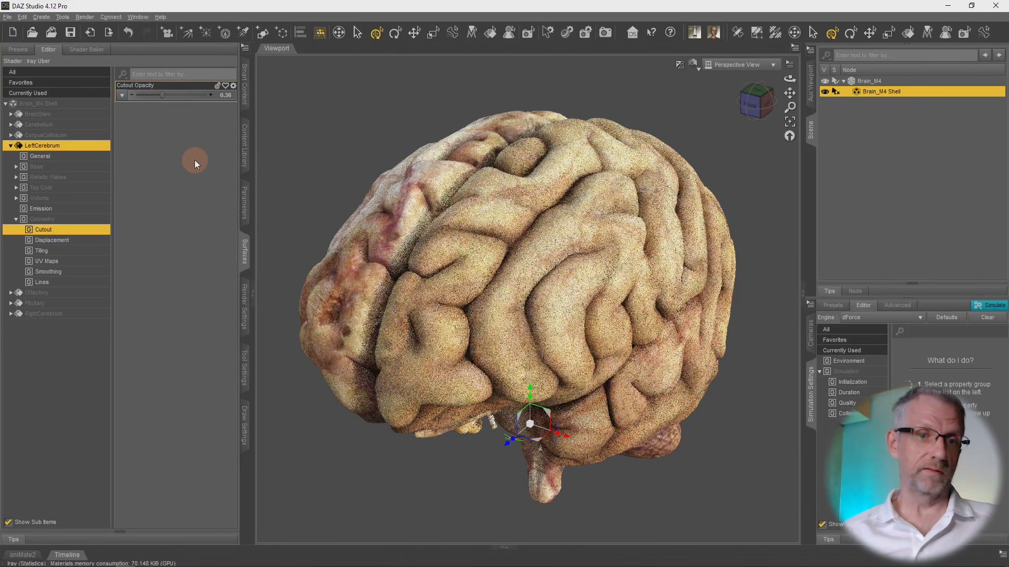